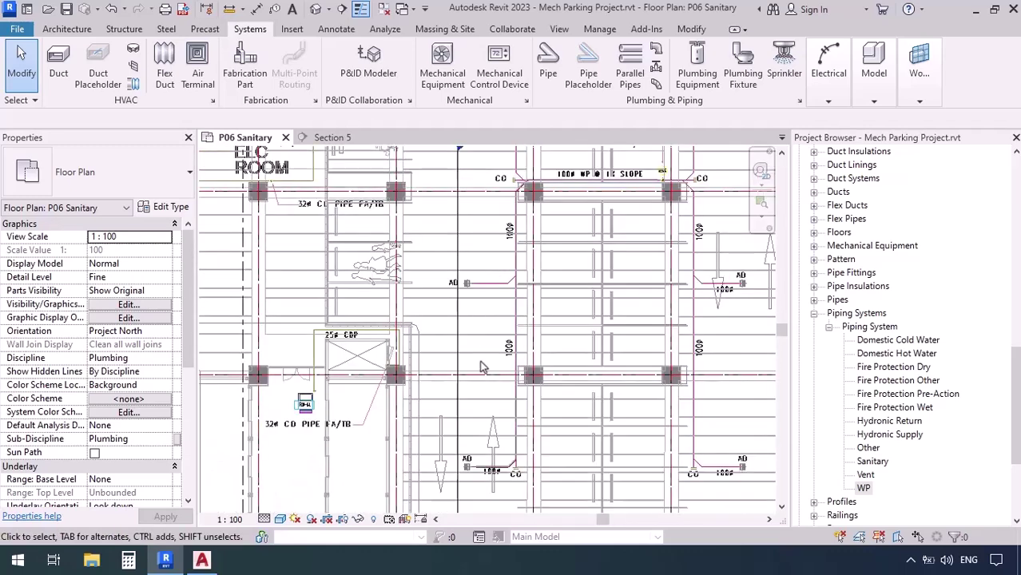
Step: Set up pipe placement at the AD drain branch with Inherit Elevation on and a 1.0000% upward slope
middle_drag(487, 477, 471, 478)
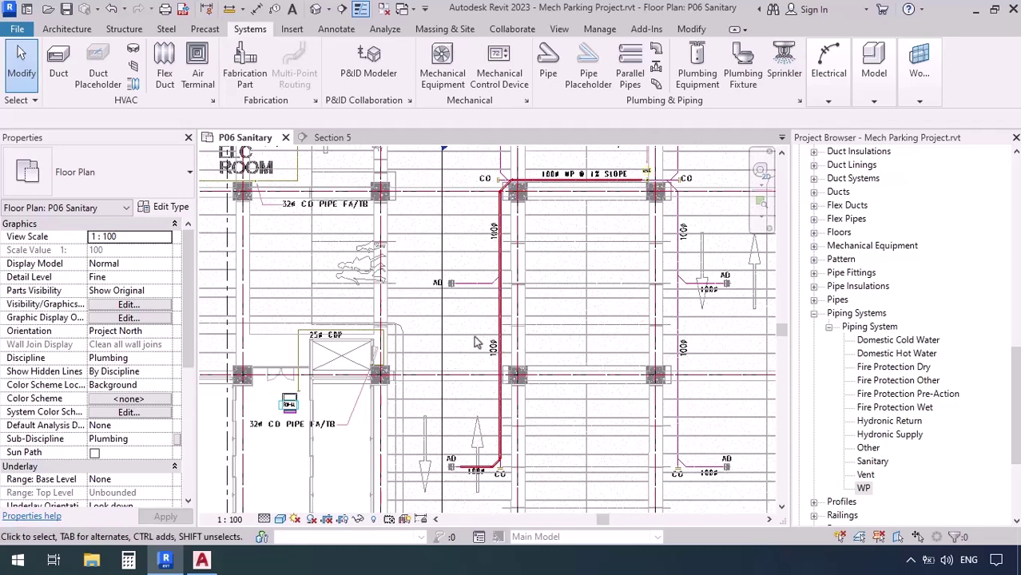
scroll(463, 289, up, 5)
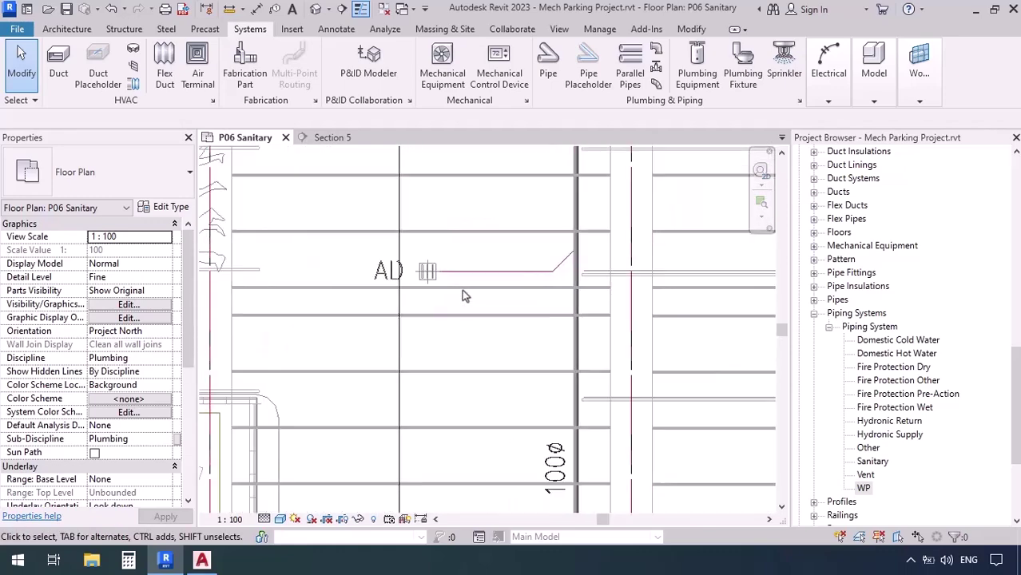
scroll(422, 276, up, 3)
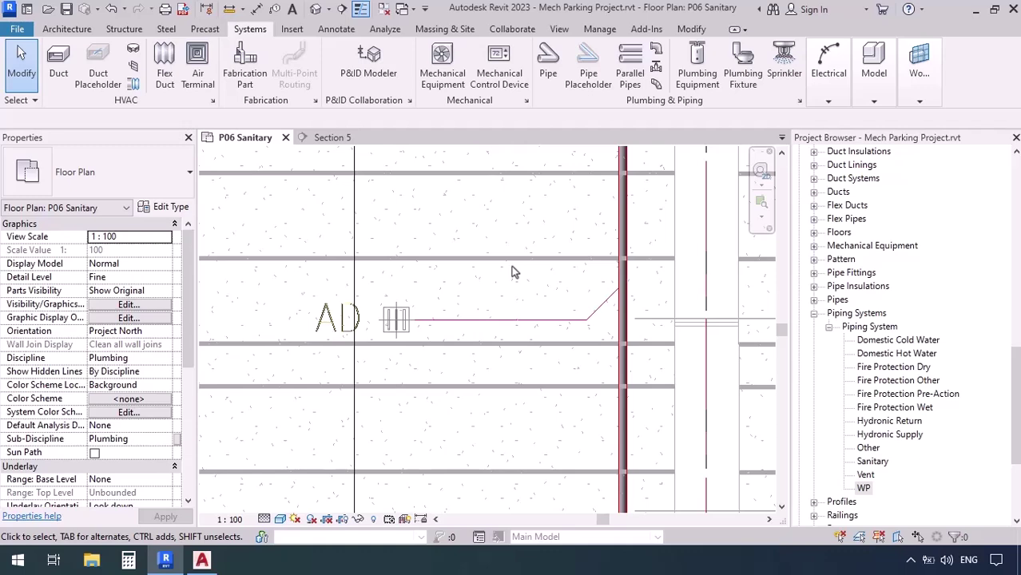
key(p)
key(i)
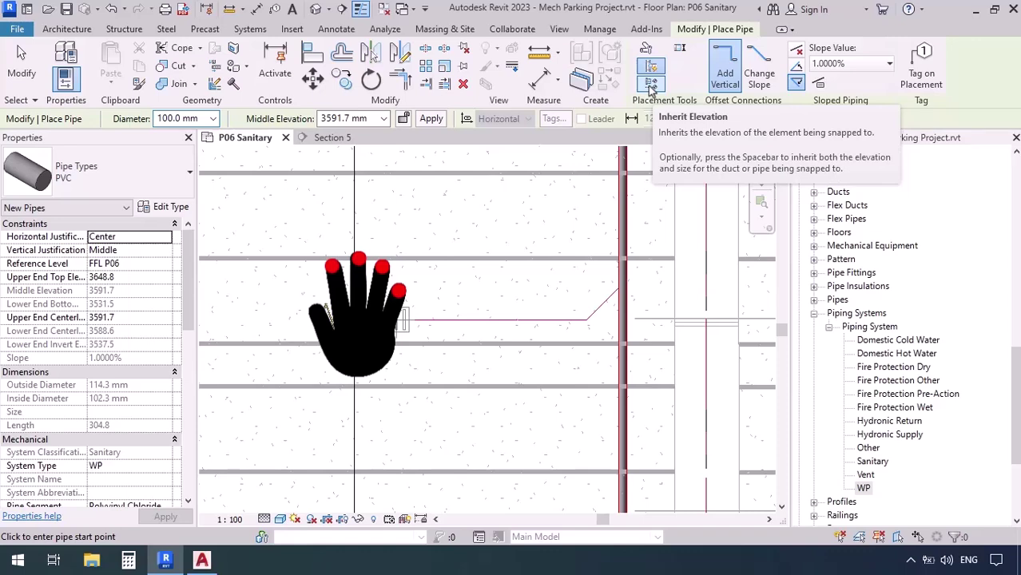
click(650, 85)
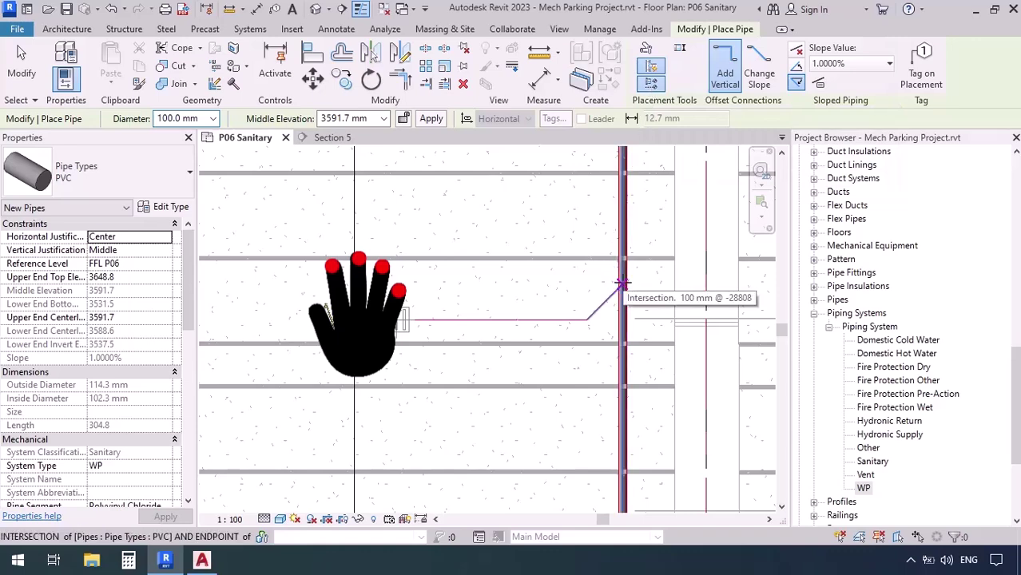
click(623, 283)
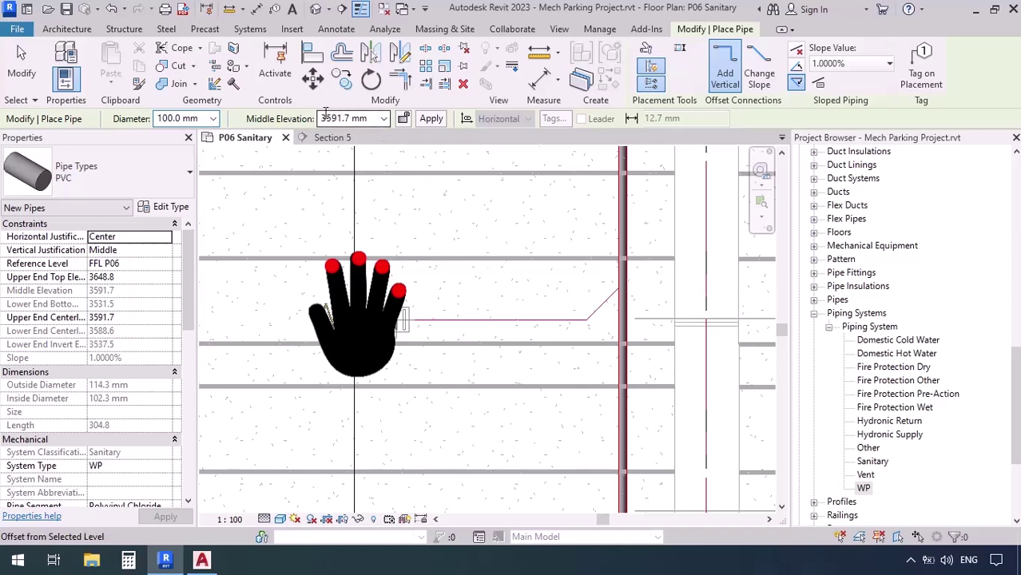
click(644, 89)
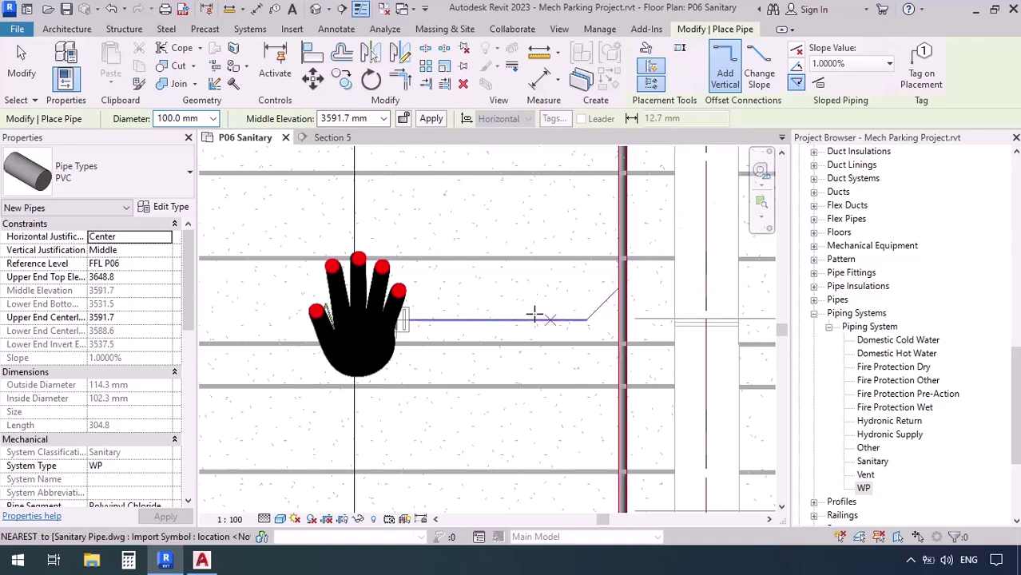
click(797, 67)
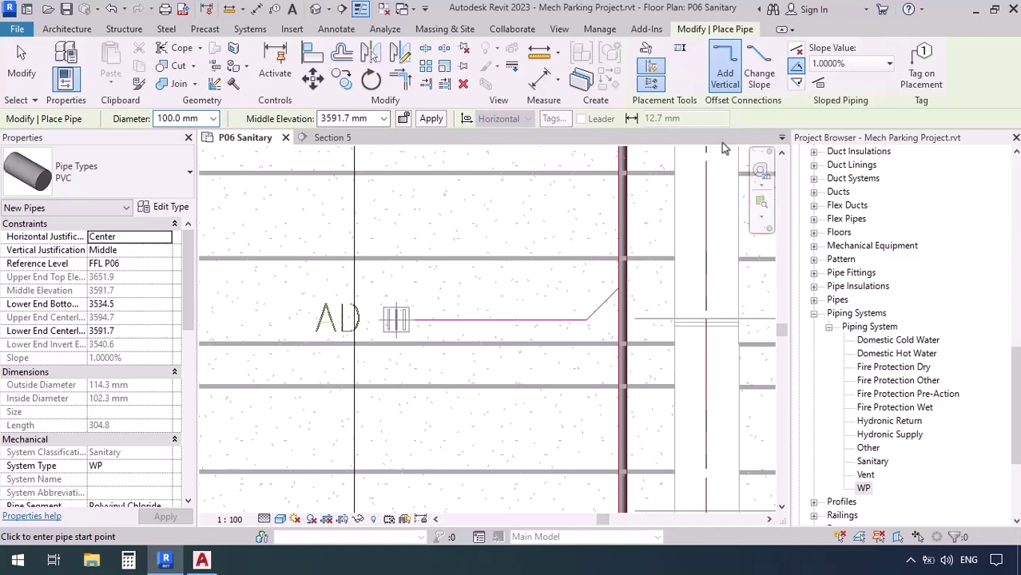
Step: Draw the 100 mm branch from the main pipe along the imported line: the diagonal piece plus about 2200 mm horizontally toward the AD drain
middle_drag(520, 292, 497, 294)
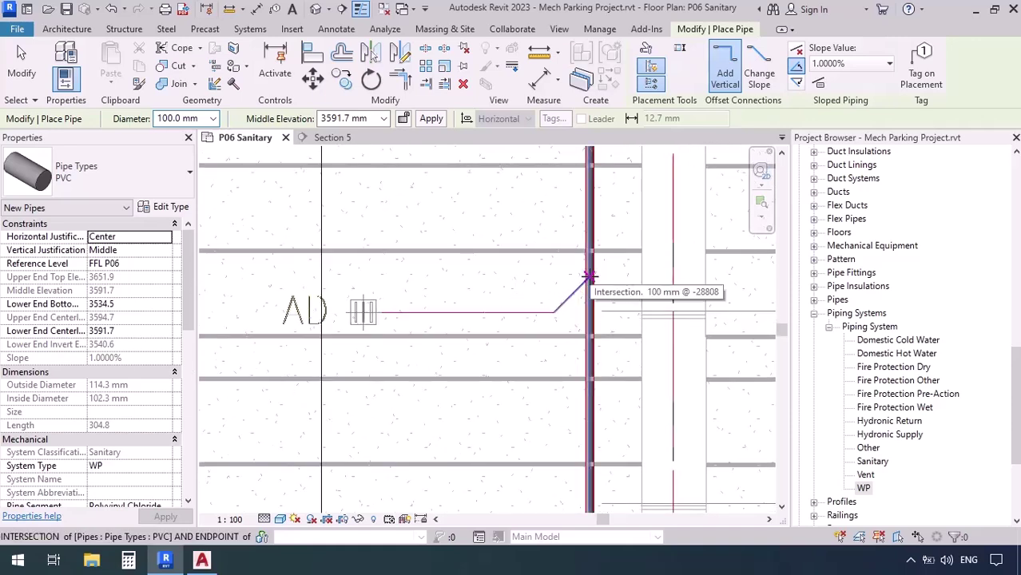
click(589, 278)
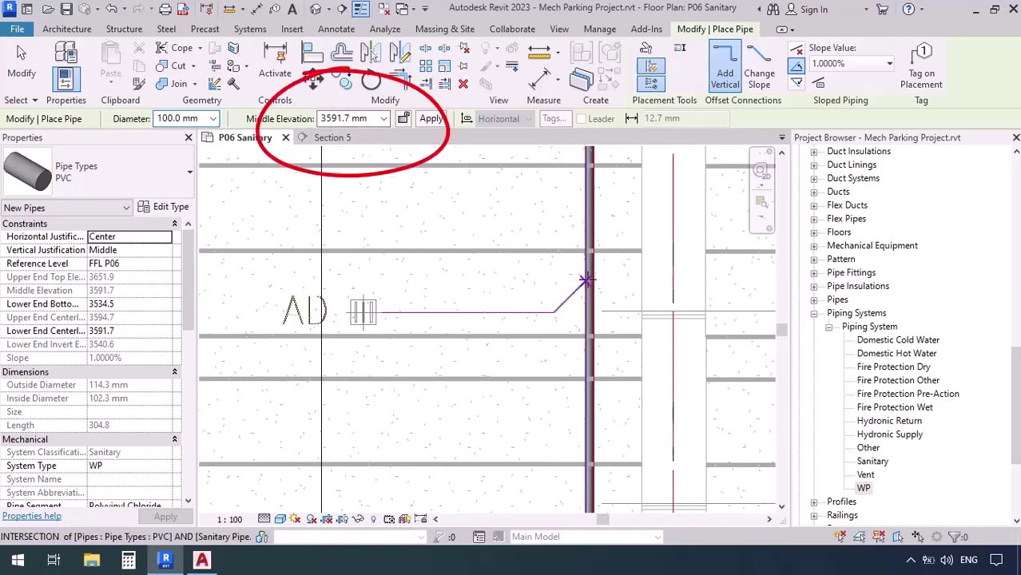
click(590, 280)
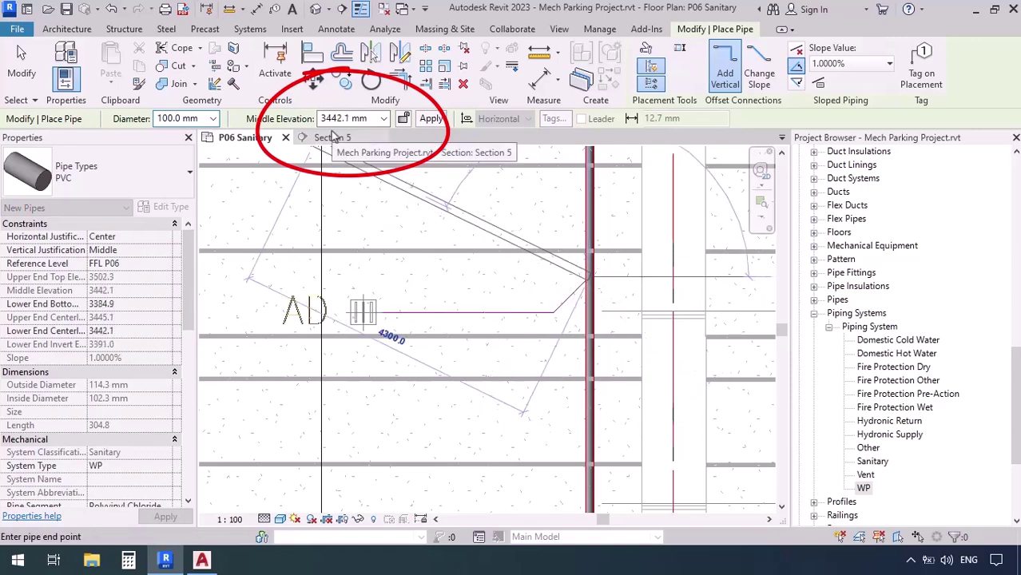
scroll(588, 282, up, 2)
scroll(587, 282, up, 2)
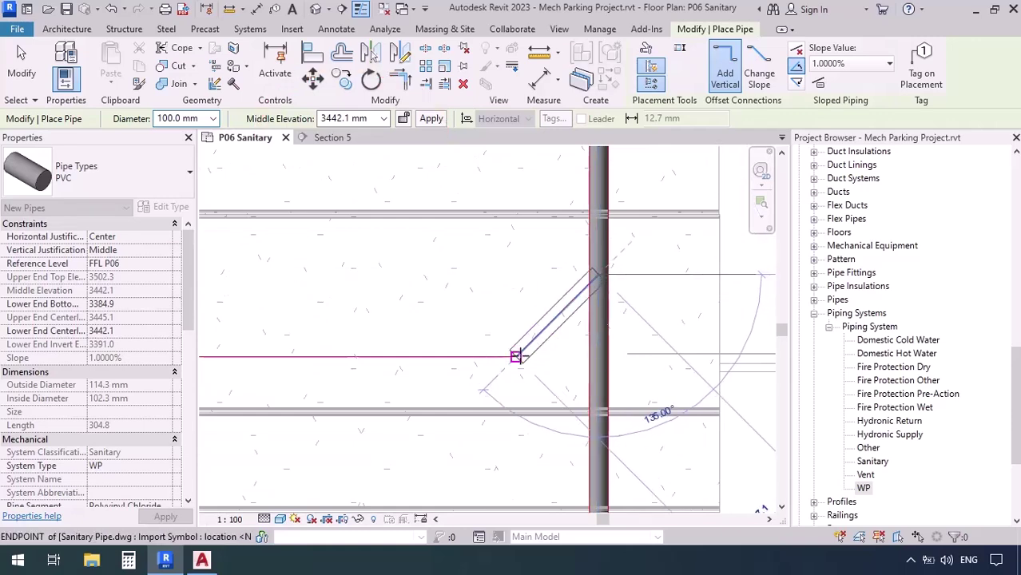
click(517, 357)
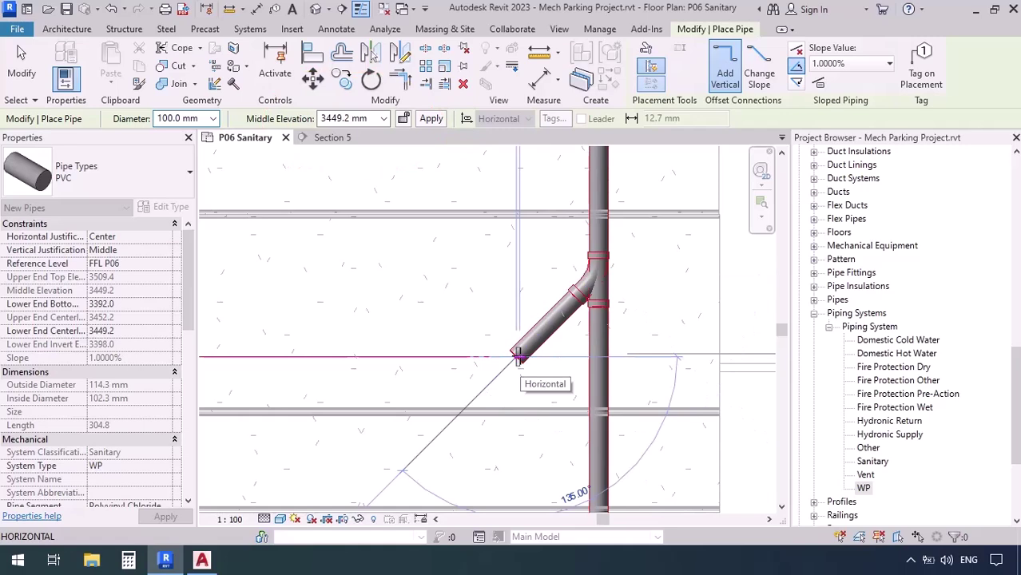
scroll(560, 340, down, 2)
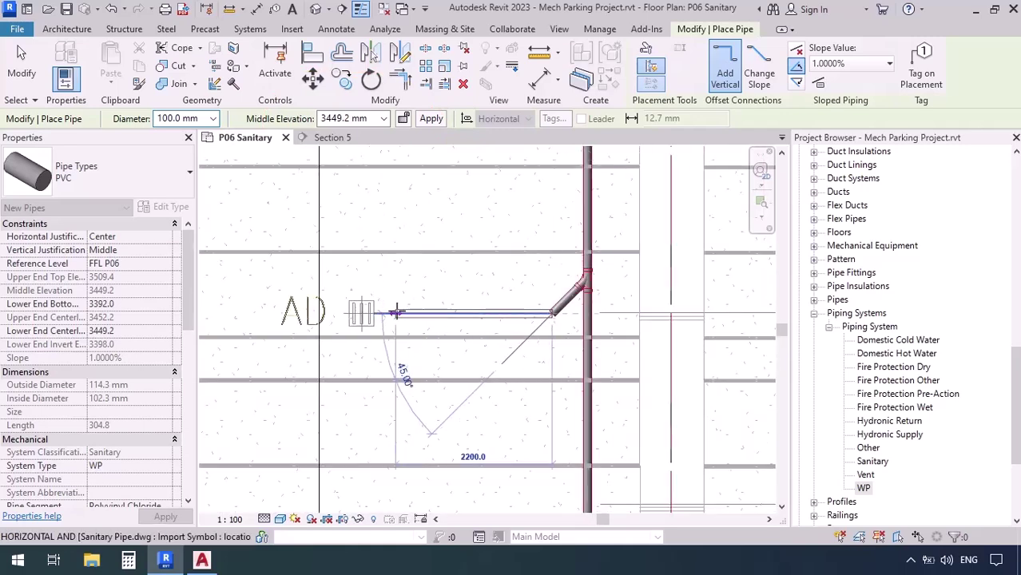
click(396, 312)
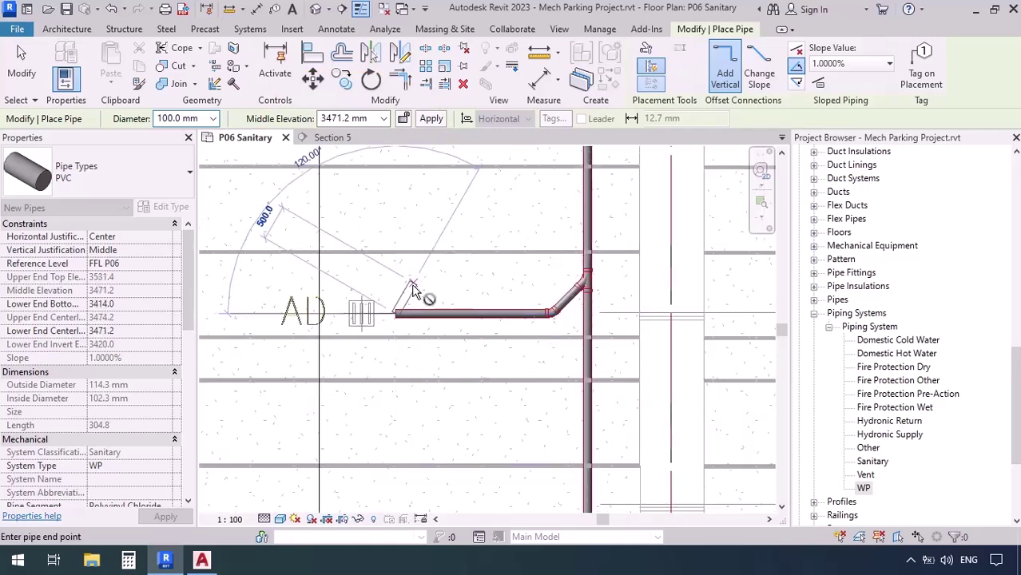
key(Escape)
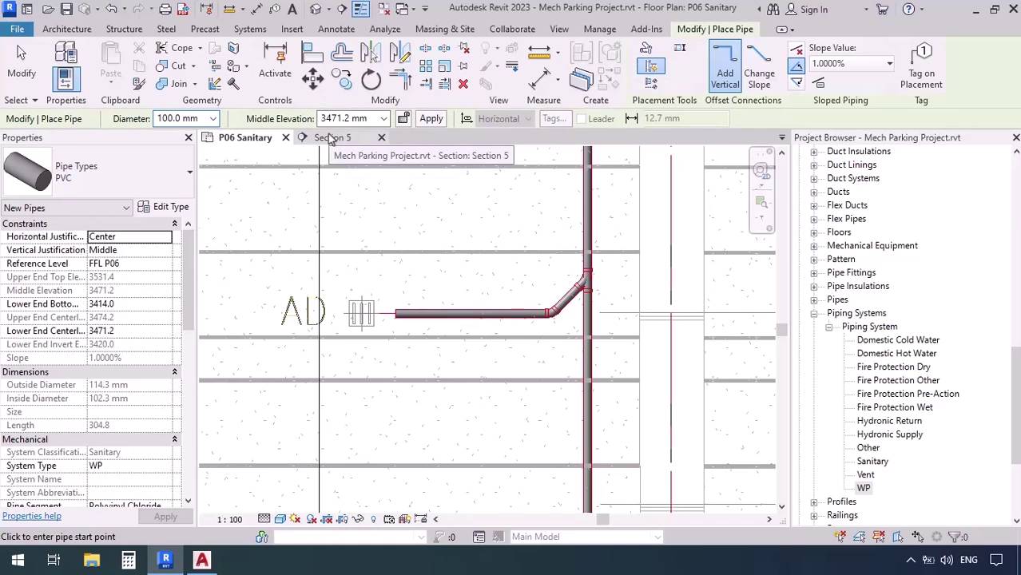
Step: Draw a short diagonal test branch about 700 mm long off the main below the first branch, with Inherit Elevation off
scroll(532, 438, up, 2)
click(627, 302)
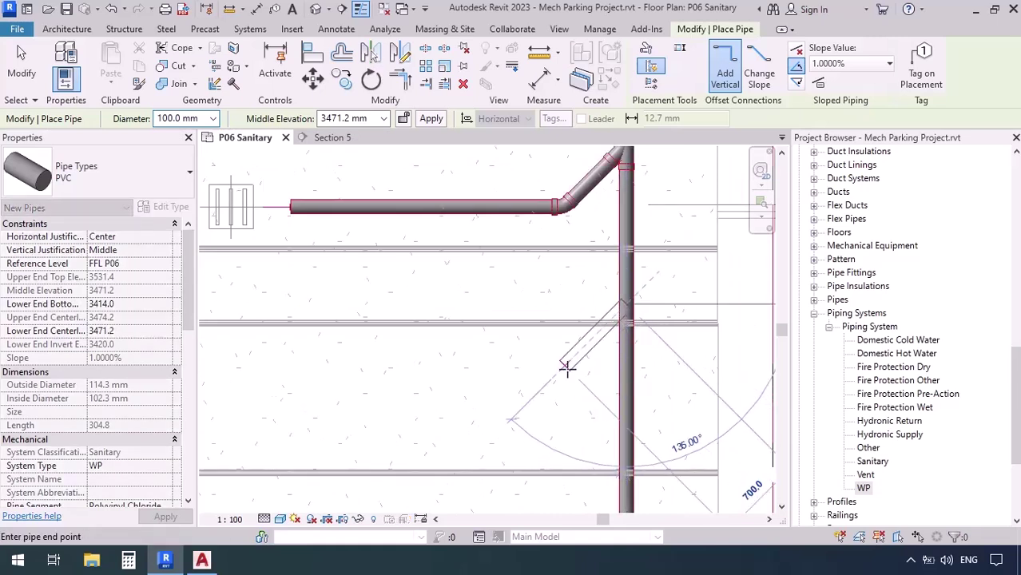
click(566, 368)
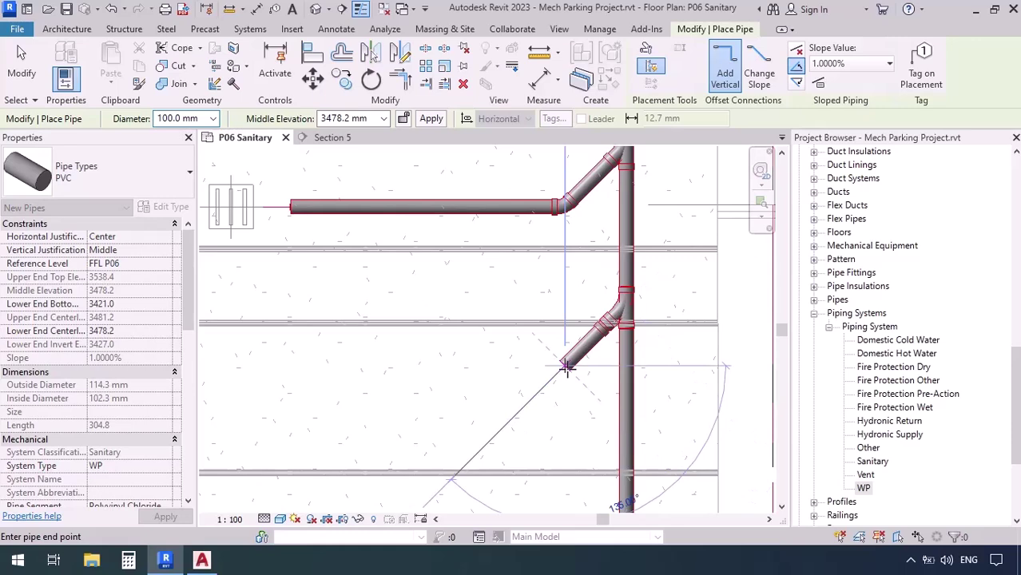
key(Escape)
key(Escape)
scroll(493, 356, down, 1)
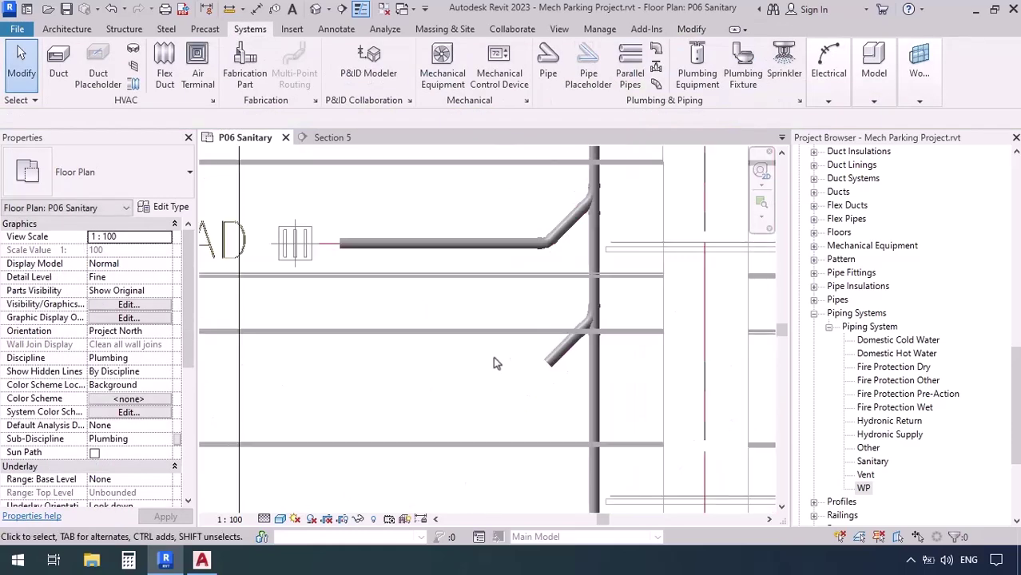
Step: Inspect the fitting between the test branch pipe and its tee, checking its family and type
scroll(636, 331, up, 1)
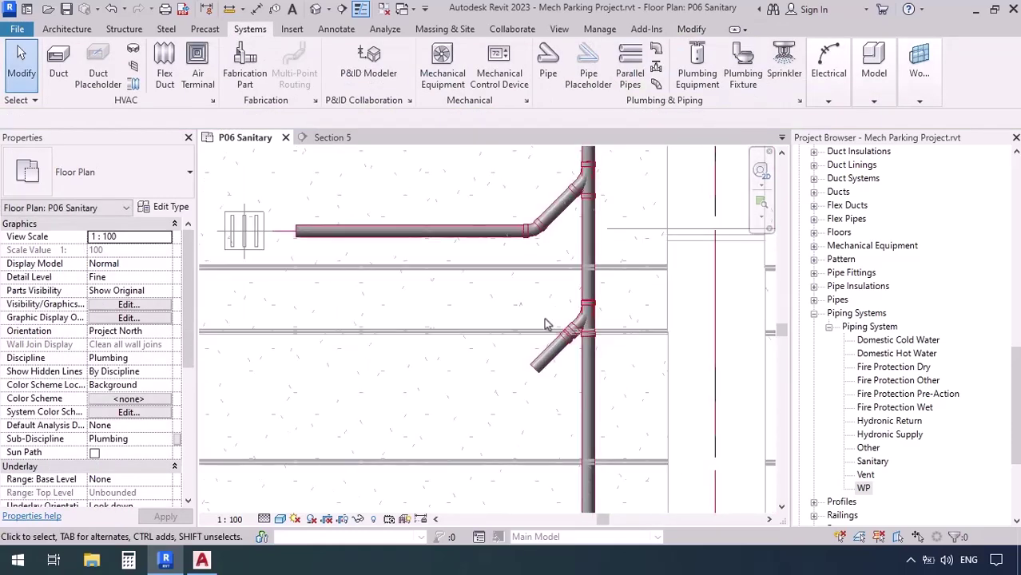
scroll(557, 312, up, 8)
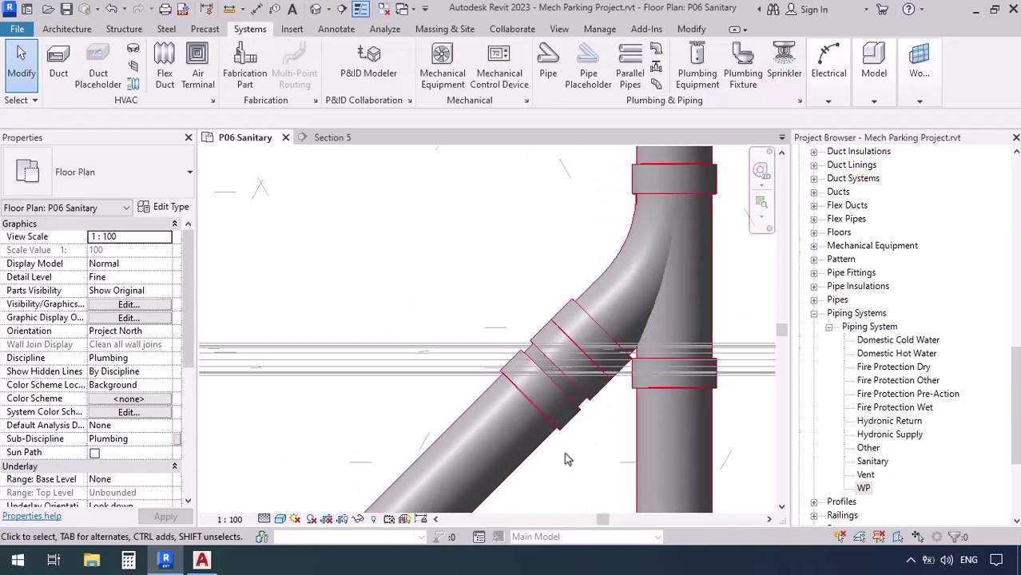
click(594, 397)
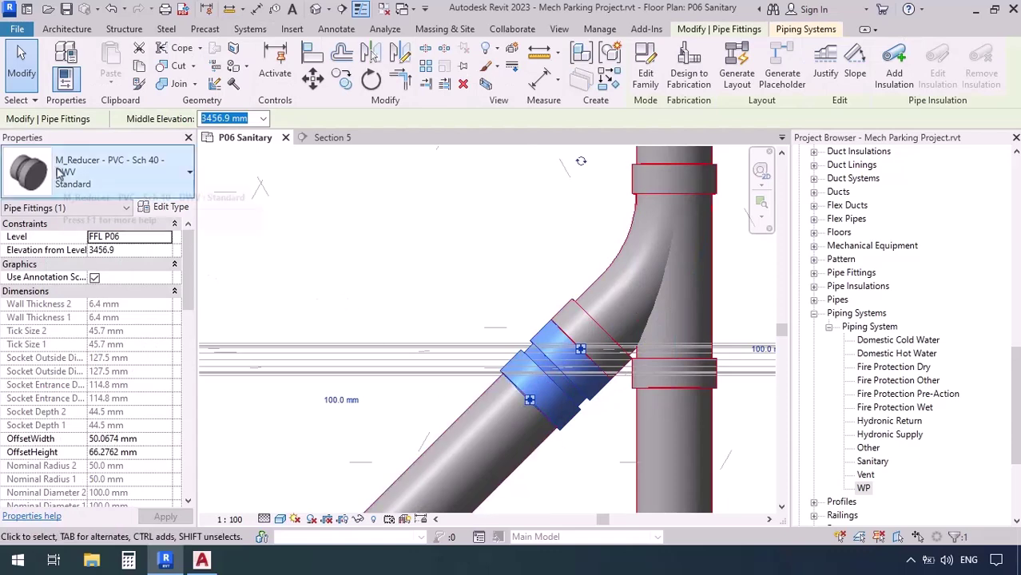
scroll(458, 354, down, 5)
scroll(457, 354, down, 3)
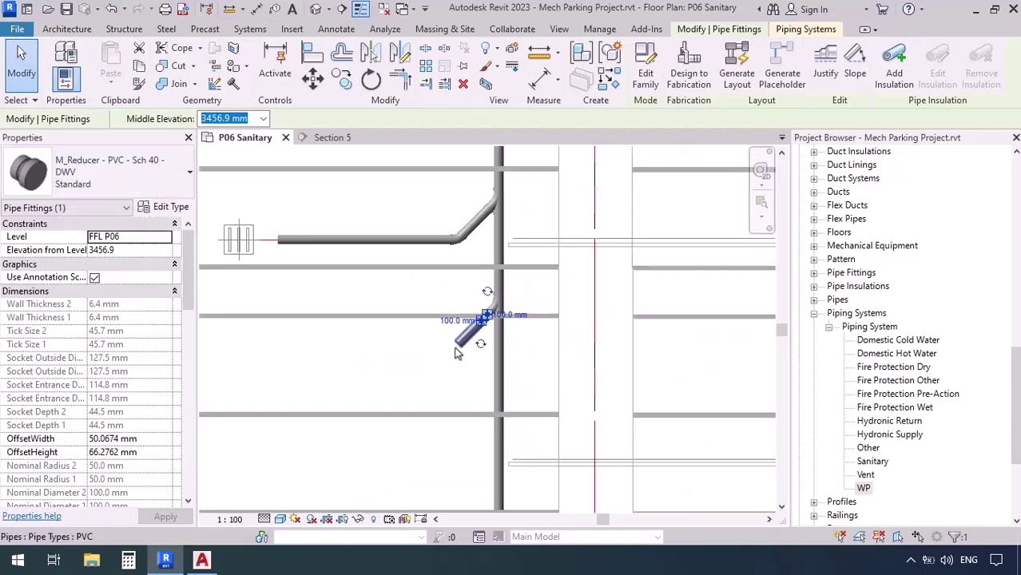
Step: Isolate both branch connections and the main pipe between them in a 3D selection box view
click(428, 372)
drag(427, 371, 548, 181)
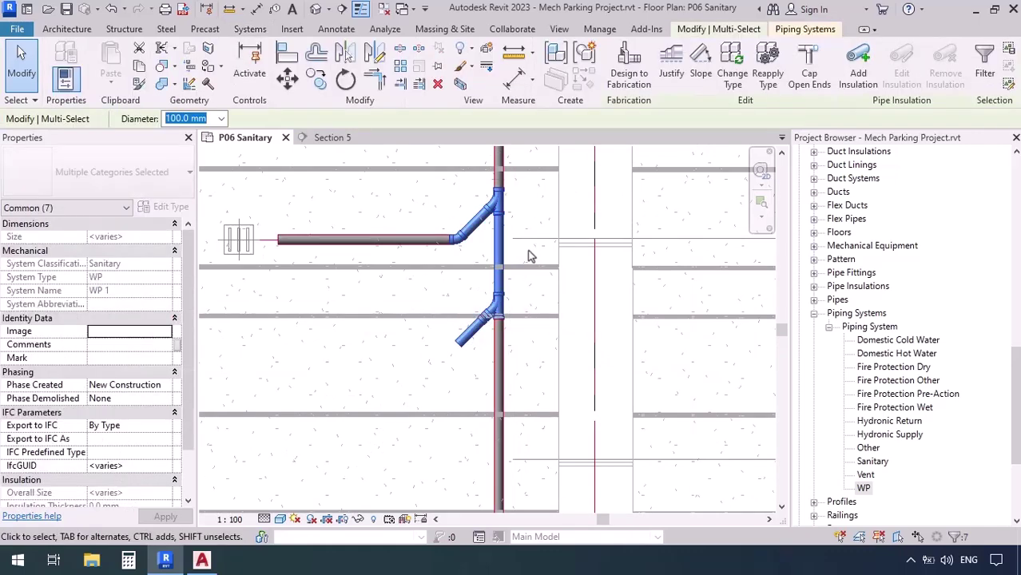
click(461, 85)
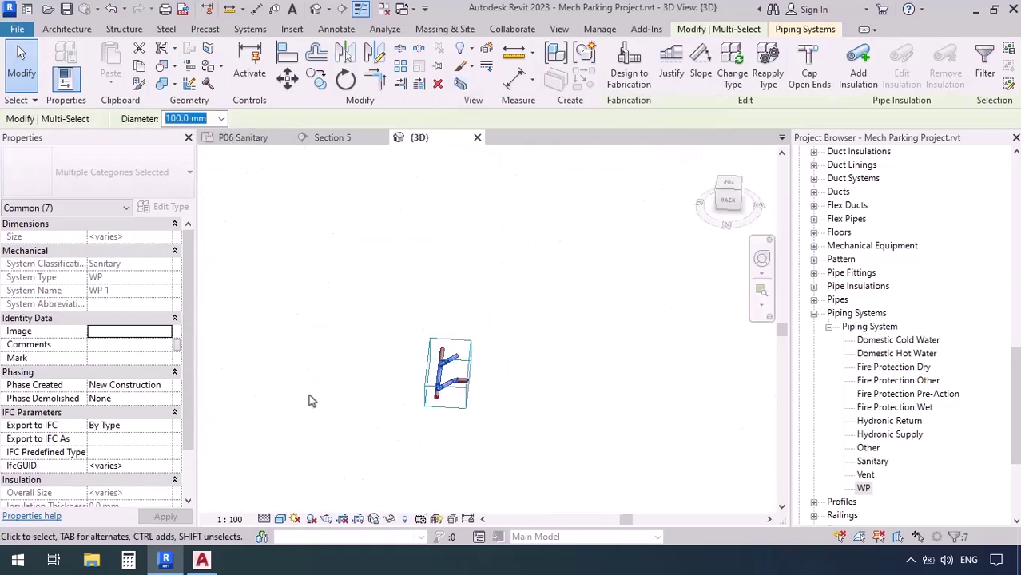
click(404, 445)
scroll(408, 383, up, 5)
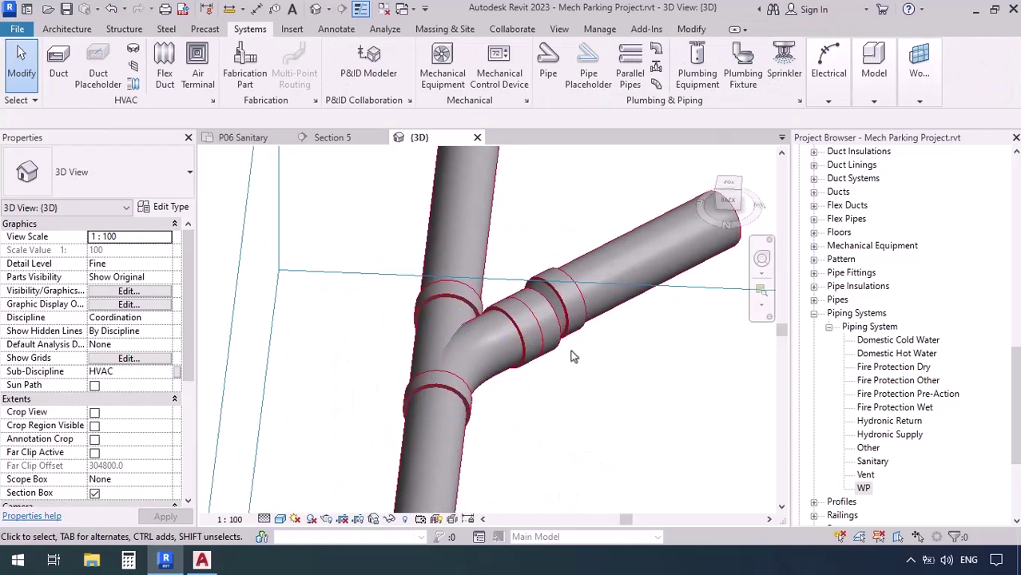
Step: Examine the test branch's joint to the main in 3D from several sides and compare it with the first branch
shift+middle_drag(610, 435, 482, 428)
scroll(519, 267, up, 4)
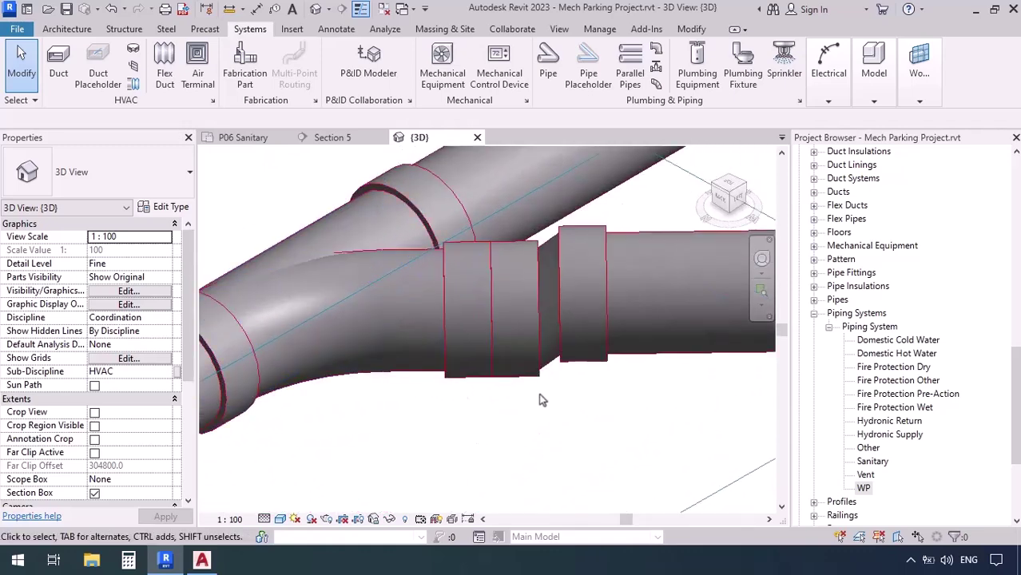
shift+middle_drag(592, 450, 473, 418)
scroll(472, 418, down, 2)
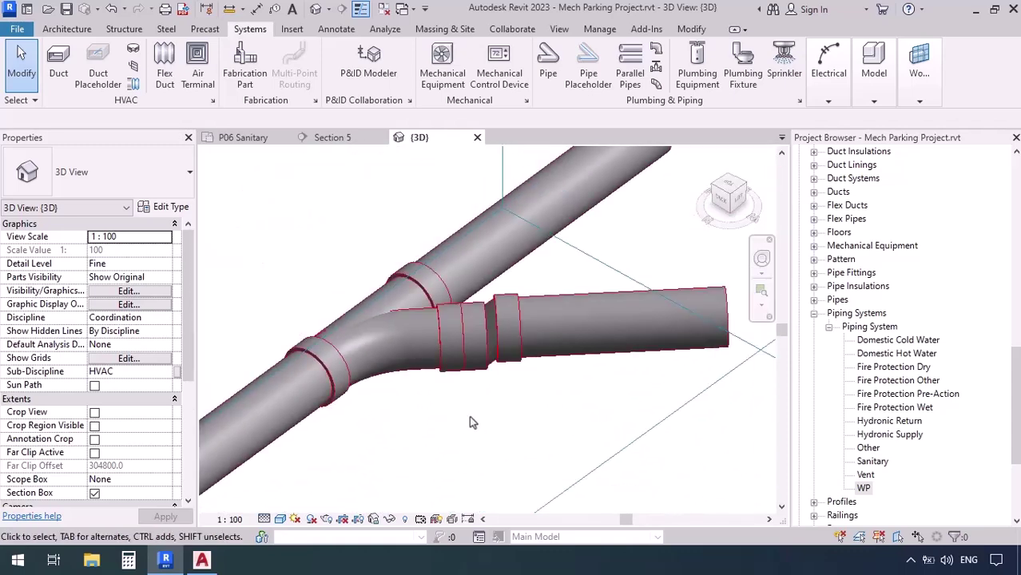
shift+middle_drag(490, 415, 266, 461)
scroll(364, 466, up, 3)
middle_drag(365, 466, 467, 379)
scroll(303, 390, up, 2)
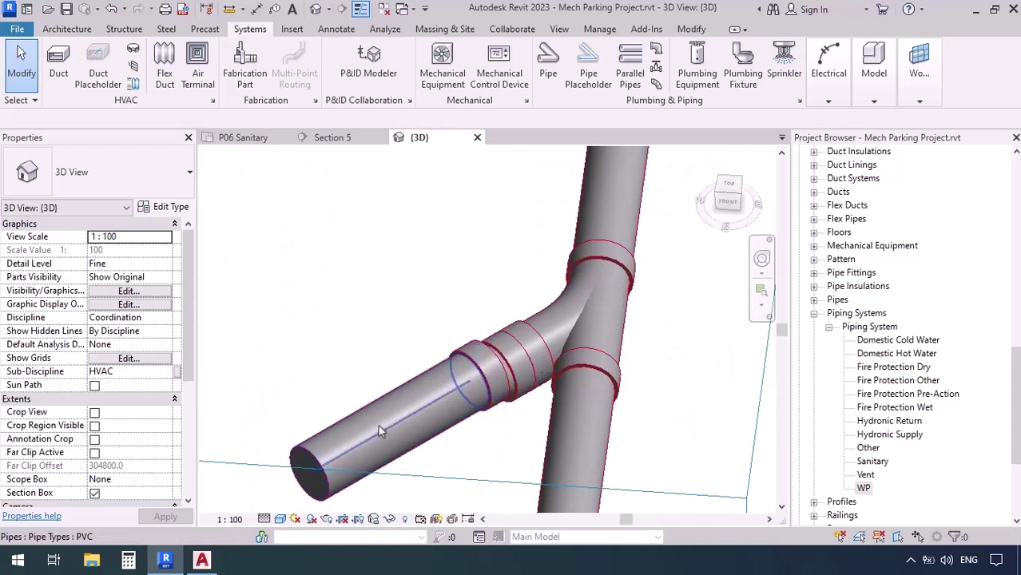
scroll(518, 473, down, 4)
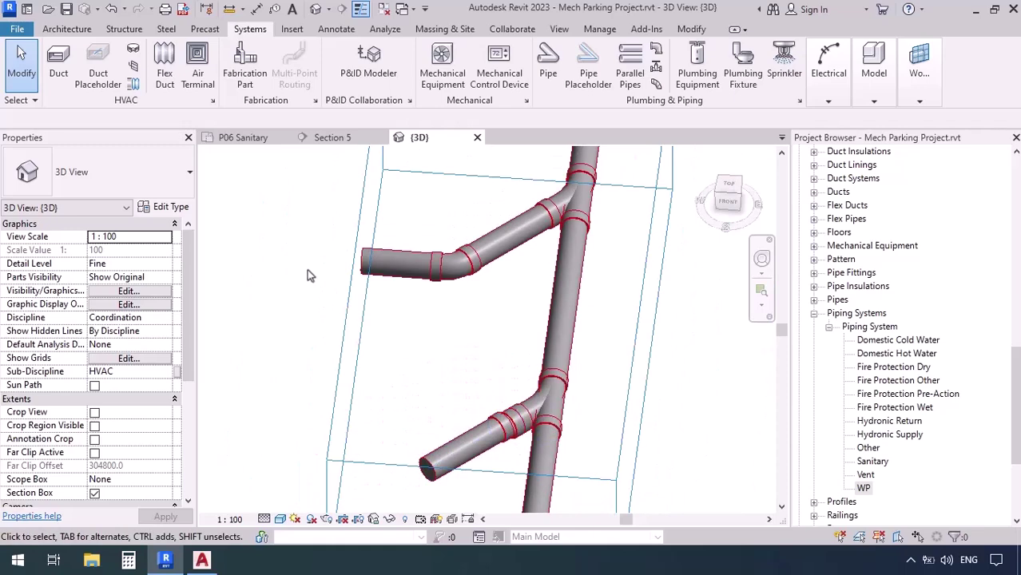
Step: Delete the short test branch pipe, its reducer and its tee from the main in the P06 Sanitary plan
click(261, 140)
scroll(487, 263, up, 5)
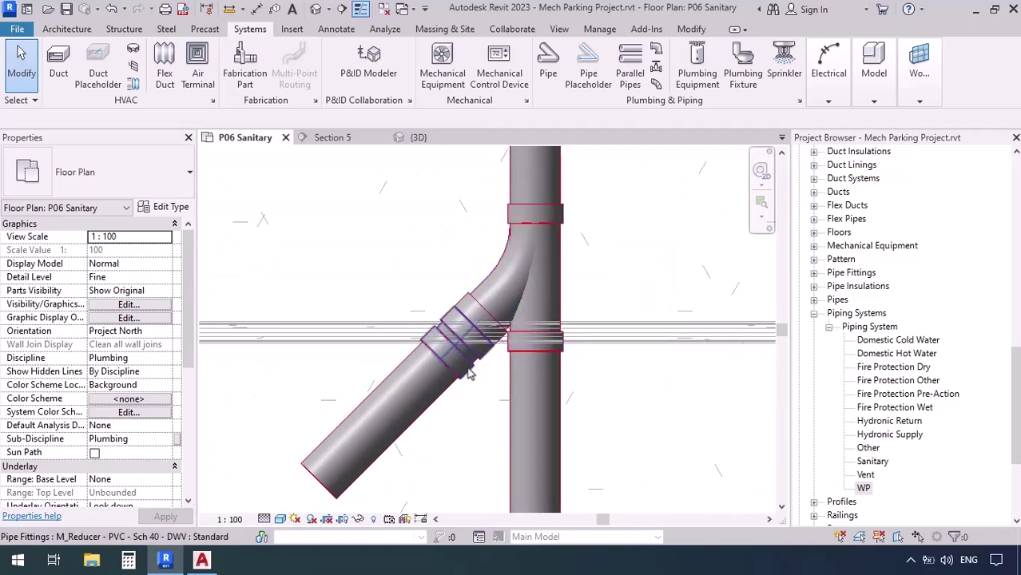
scroll(470, 374, down, 1)
scroll(470, 374, down, 2)
drag(357, 470, 483, 318)
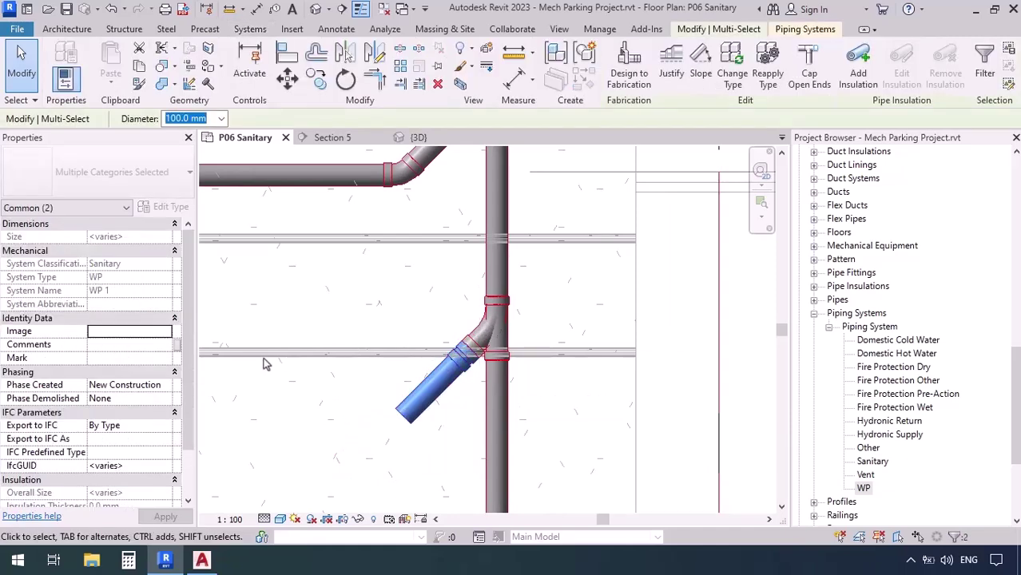
key(Delete)
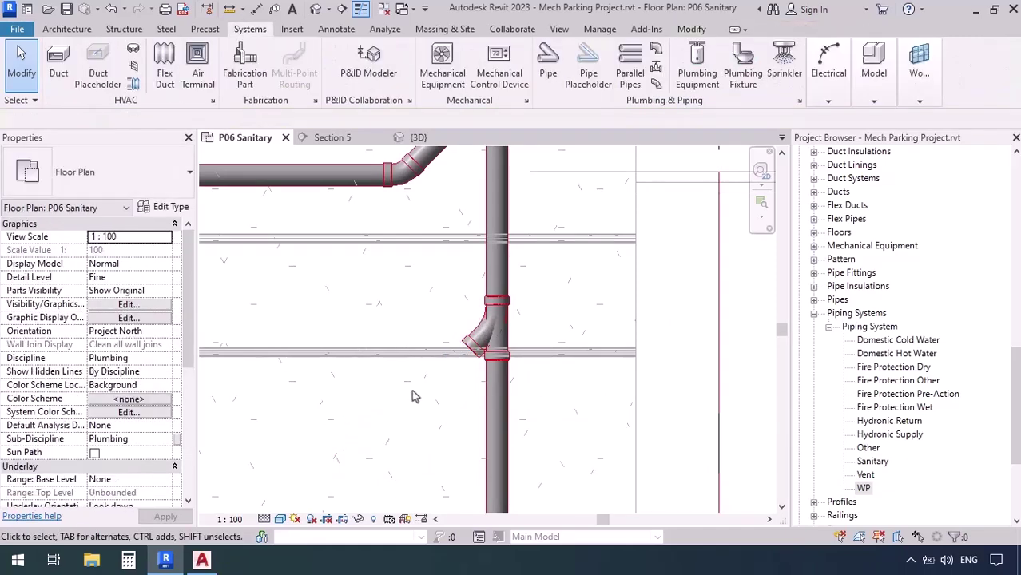
click(491, 353)
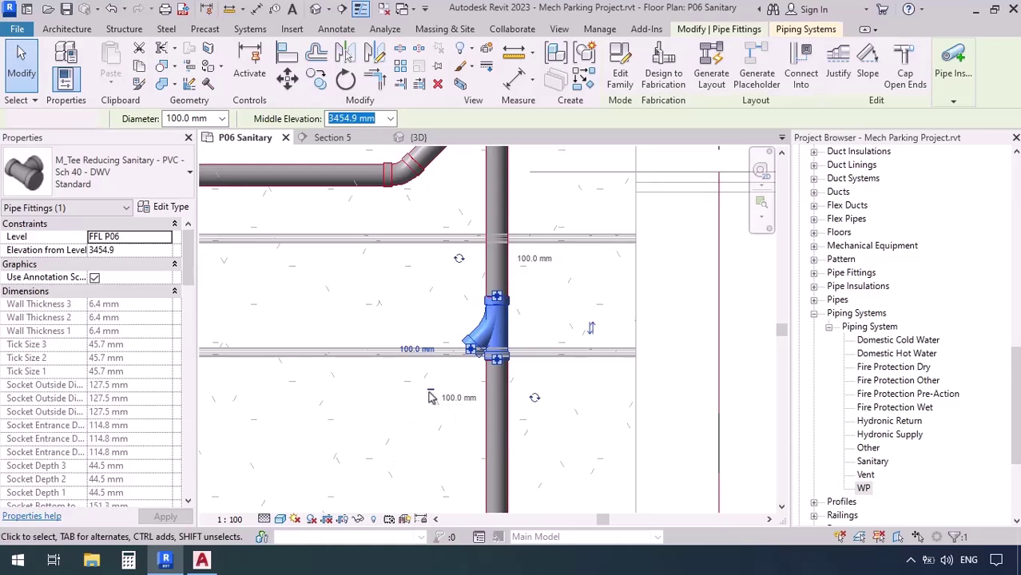
key(Delete)
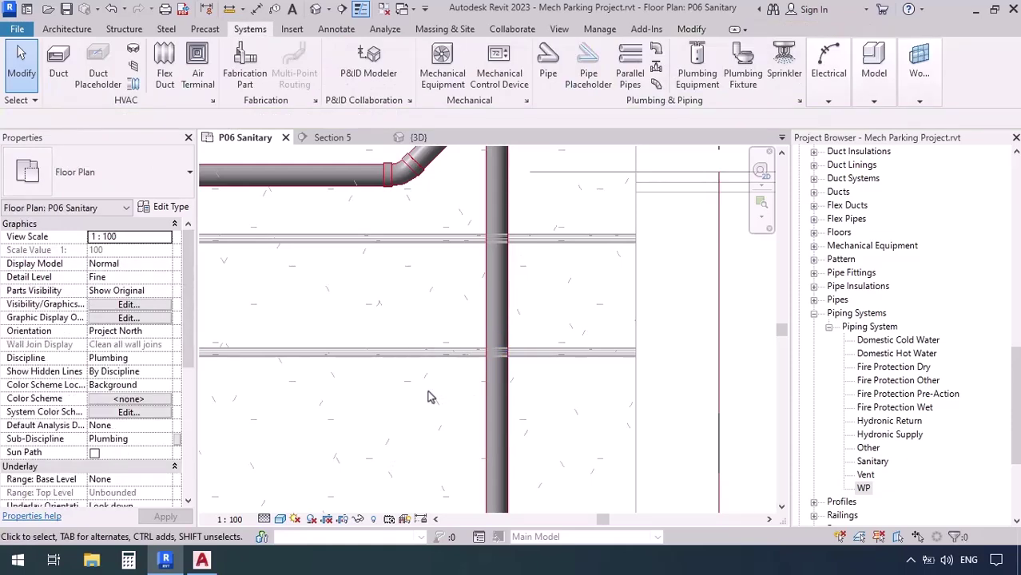
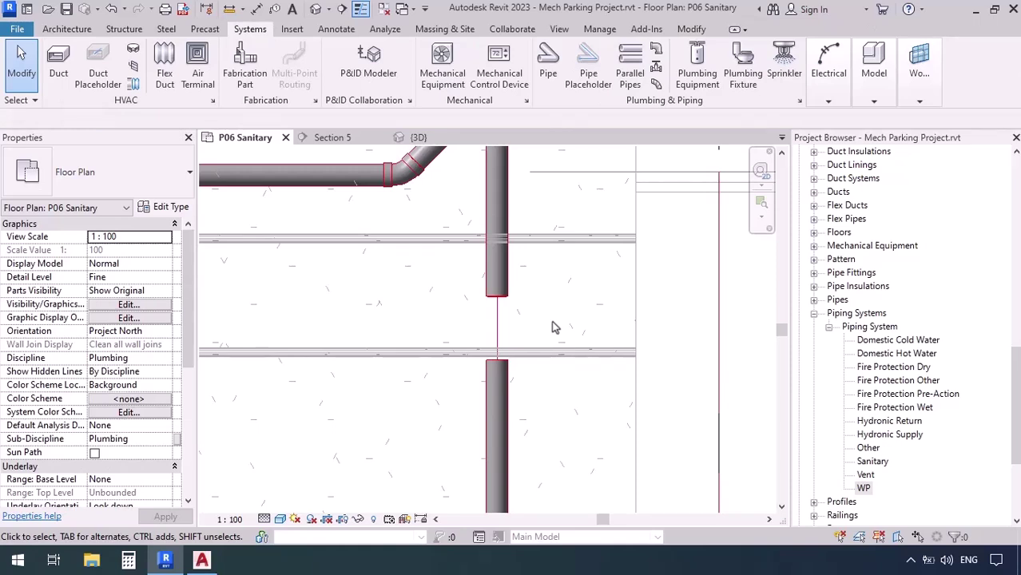
Step: Rejoin the two ends of the main pipe across the gap with Trim/Extend in the P06 Sanitary plan
key(t)
key(r)
click(512, 302)
click(508, 375)
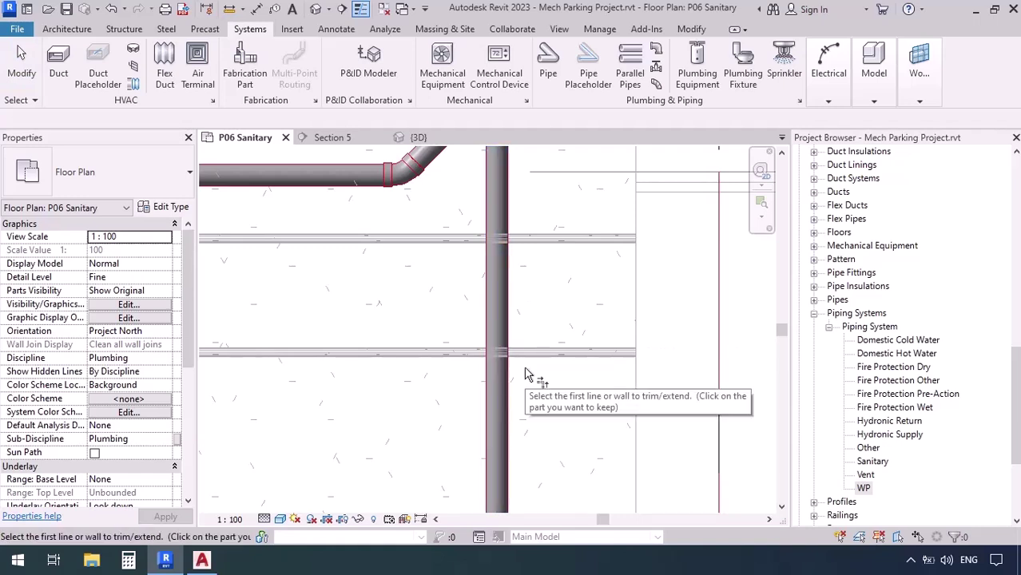
key(Escape)
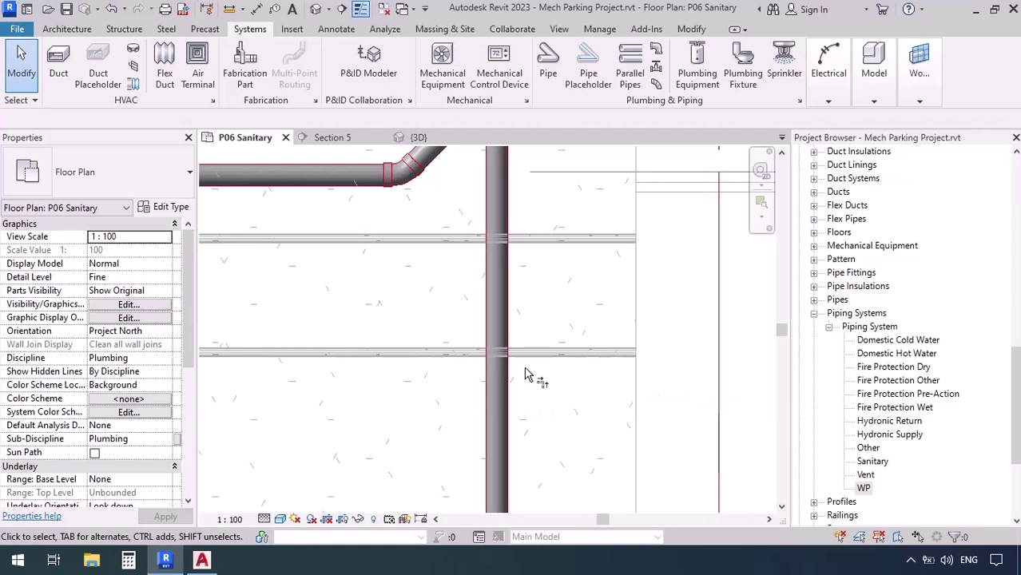
Step: Draw a short 100 mm diagonal branch from the main pipe below the AD branch, with the middle elevation set to 4000 mm
scroll(458, 400, down, 3)
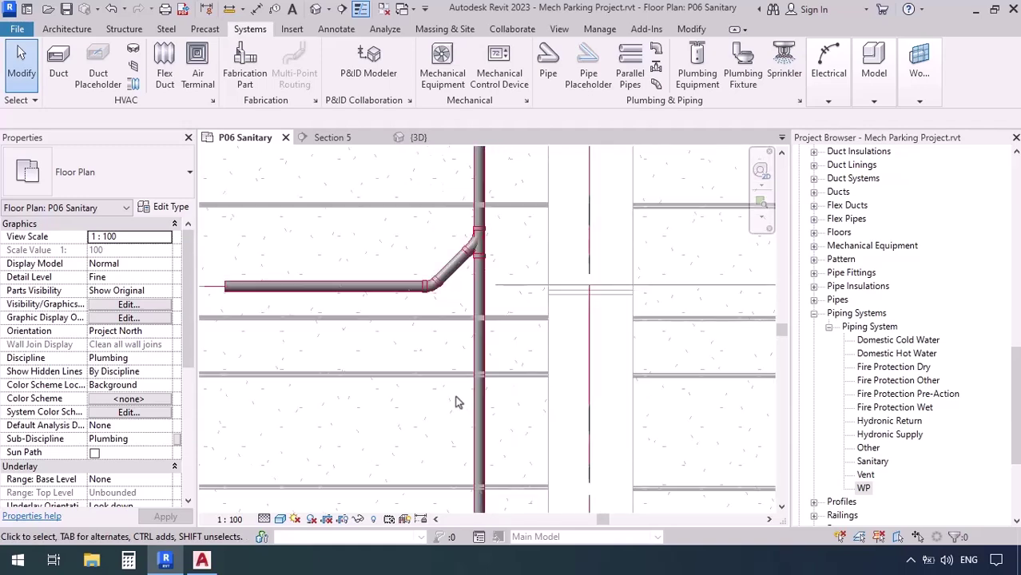
key(p)
key(i)
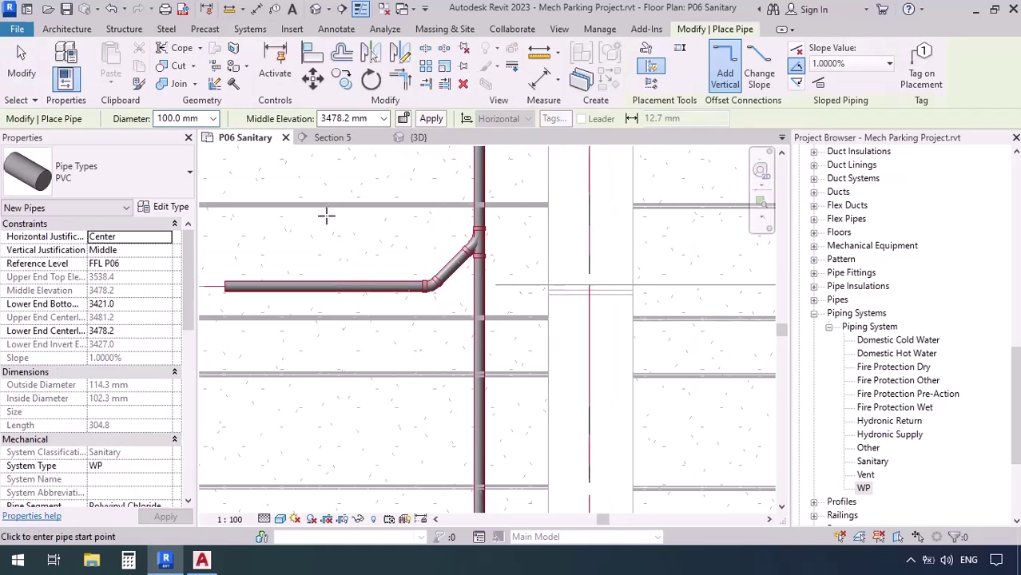
click(348, 118)
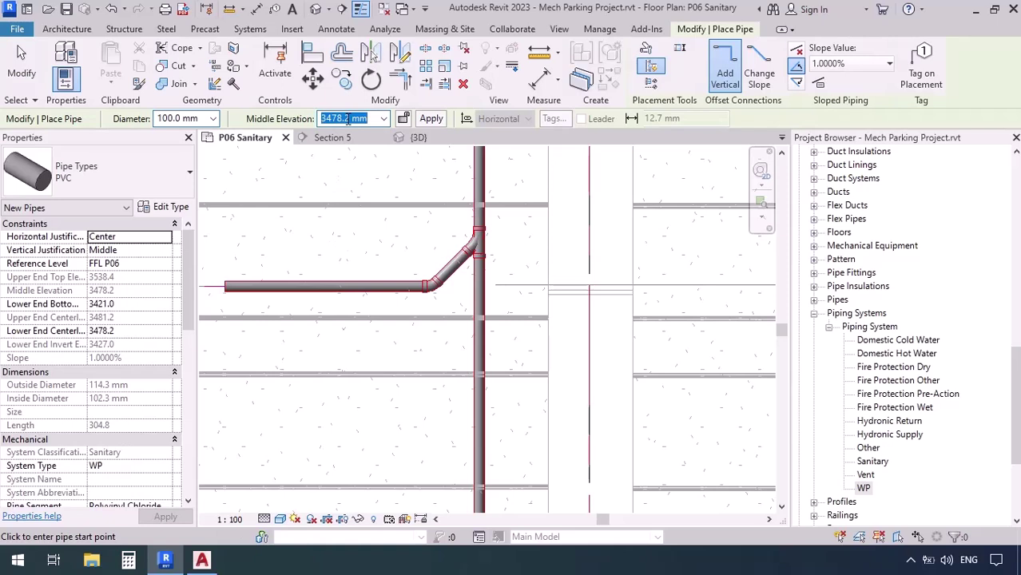
text(400)
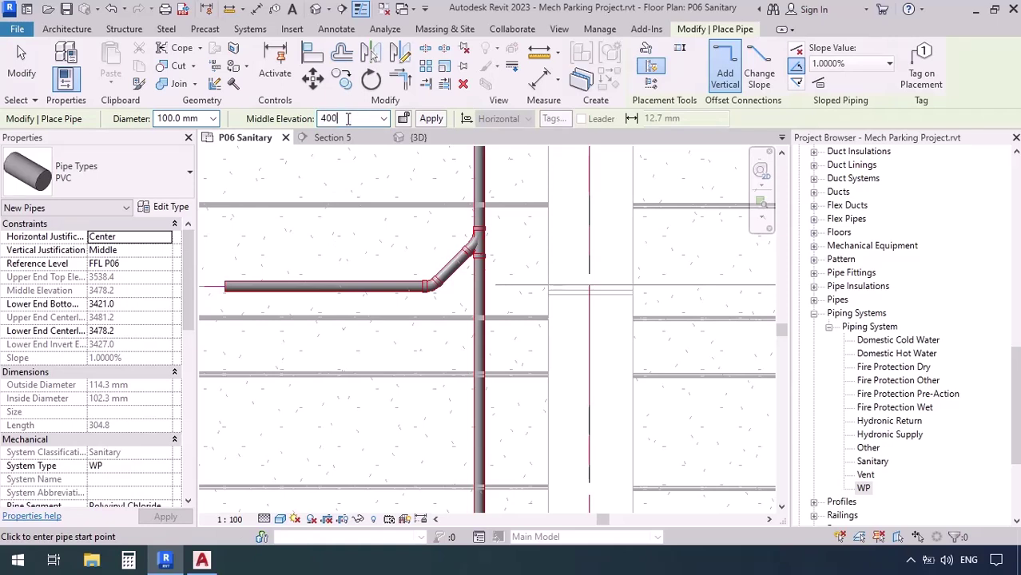
key(Return)
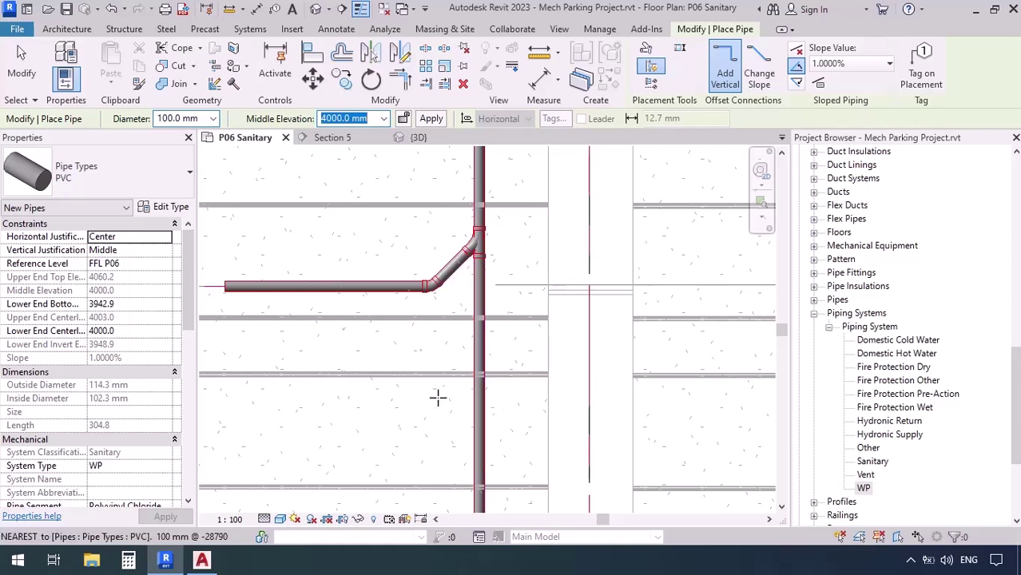
scroll(451, 399, up, 2)
click(492, 343)
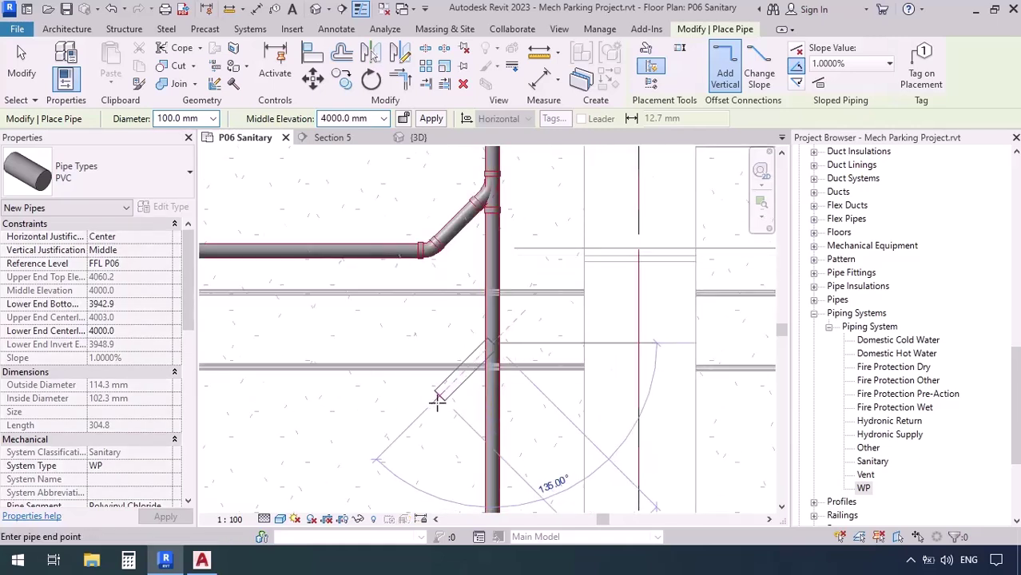
click(311, 417)
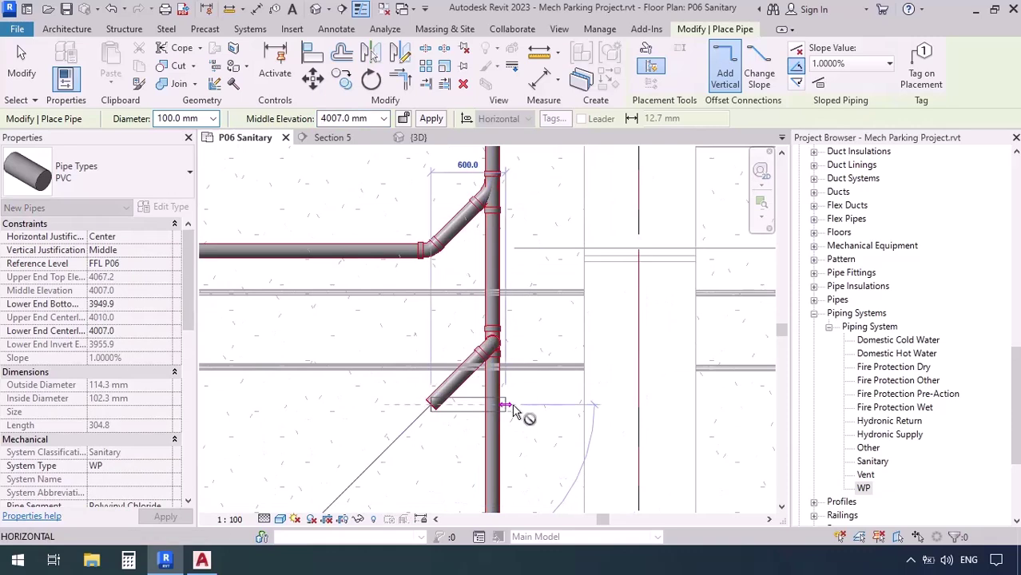
key(Escape)
key(Escape)
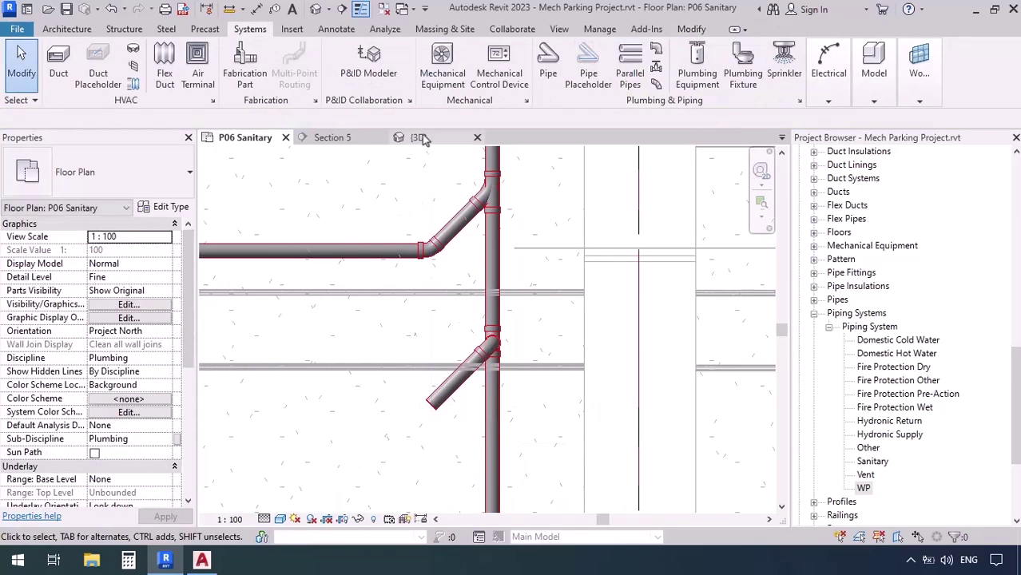
Step: Raise the top of the 3D section box and examine the new branch's connection to the main from several sides
click(418, 138)
scroll(488, 434, down, 4)
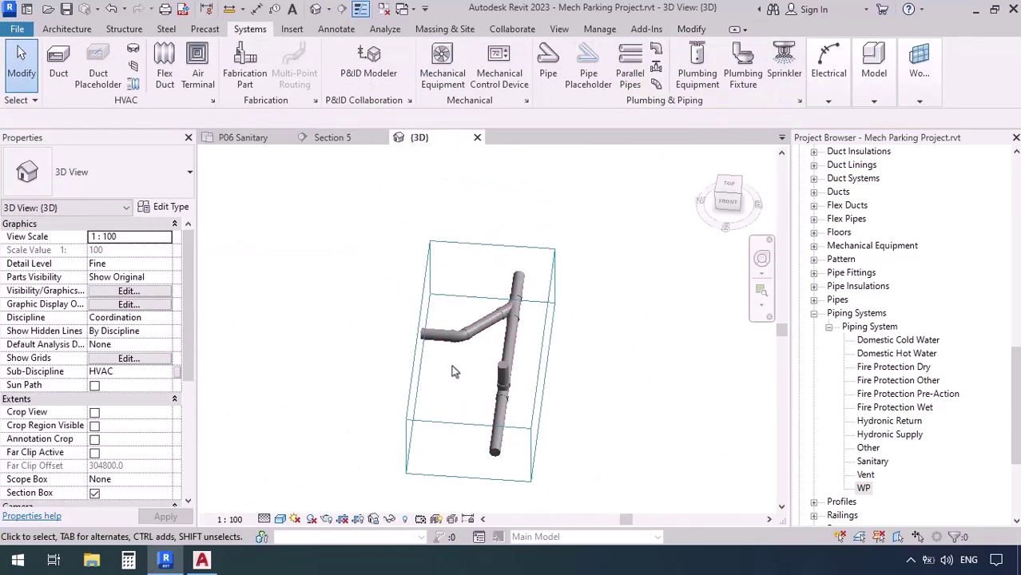
click(412, 404)
drag(480, 344, 481, 313)
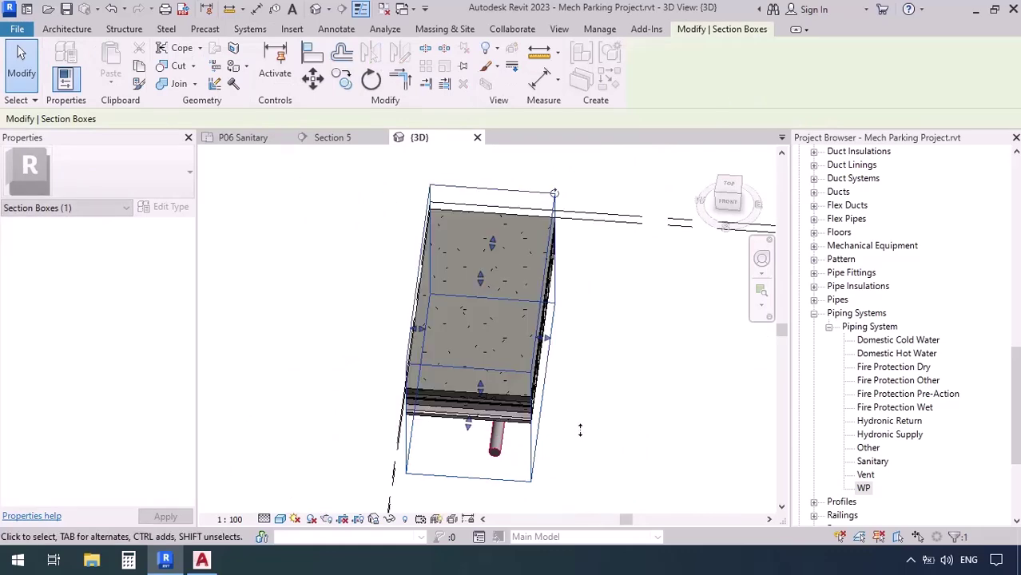
shift+middle_drag(513, 474, 603, 355)
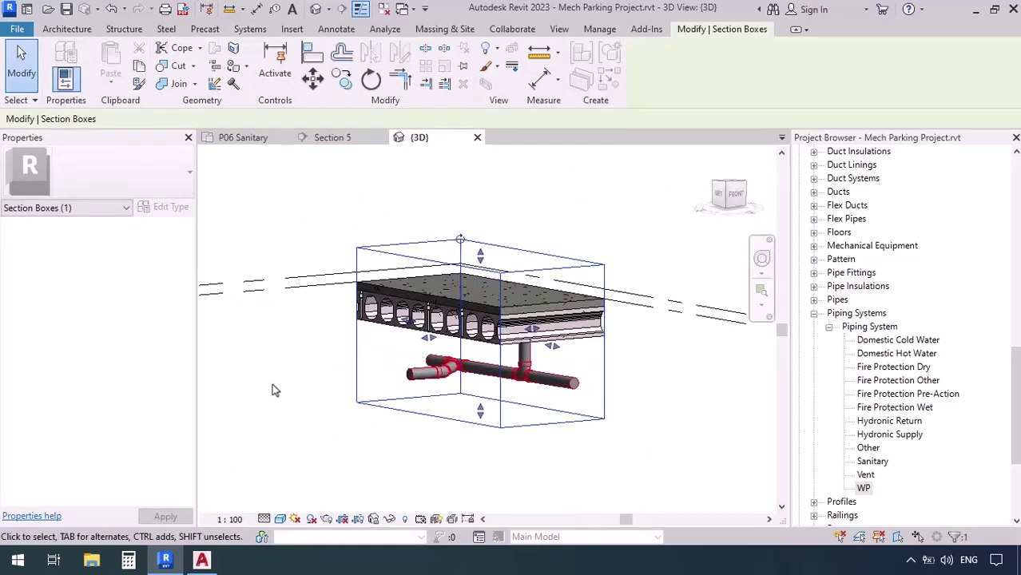
shift+middle_drag(458, 400, 392, 484)
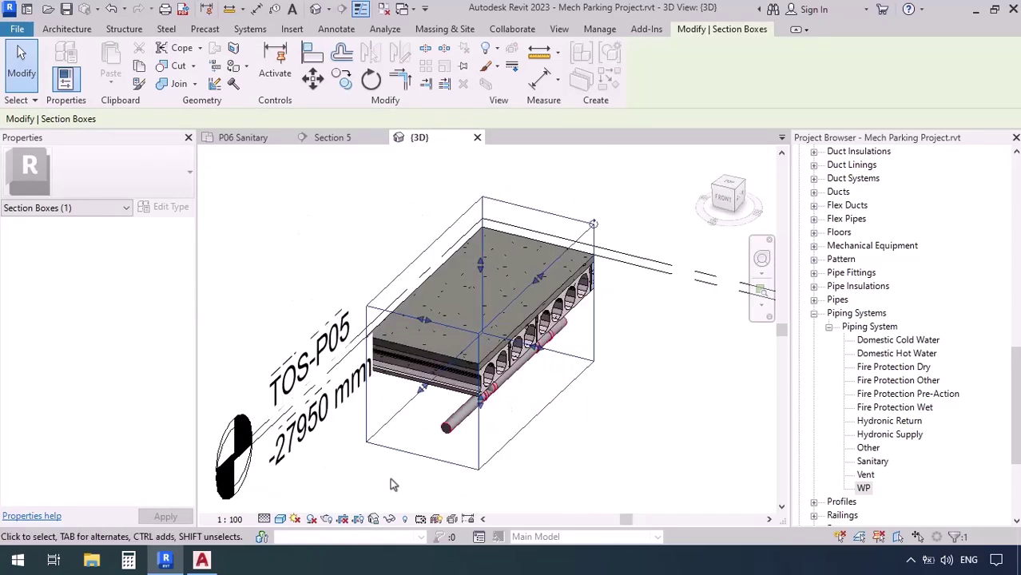
Step: Return to the P06 Sanitary plan and set the middle elevation for new pipes to 3600 mm
click(246, 138)
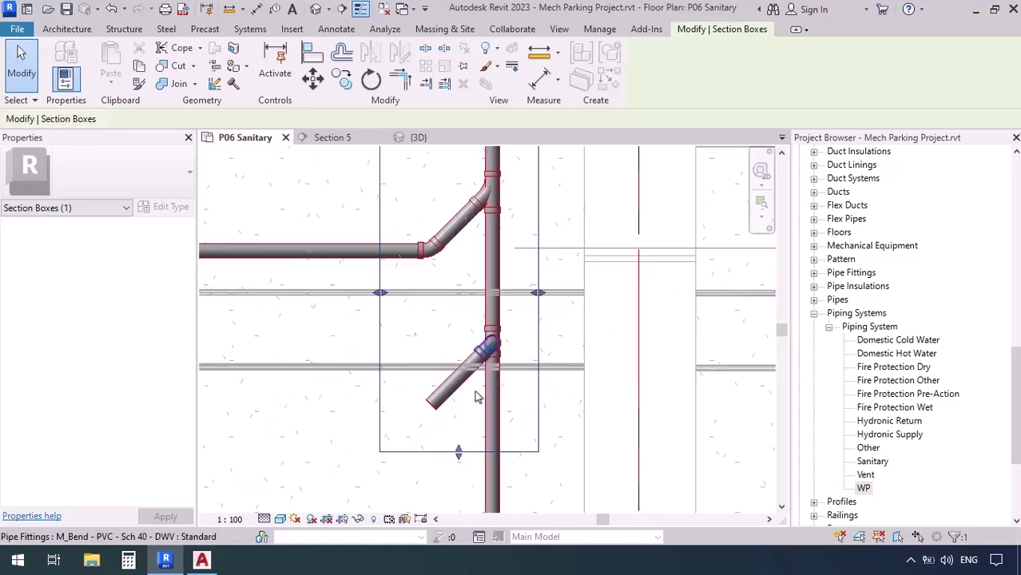
click(303, 457)
scroll(533, 383, down, 2)
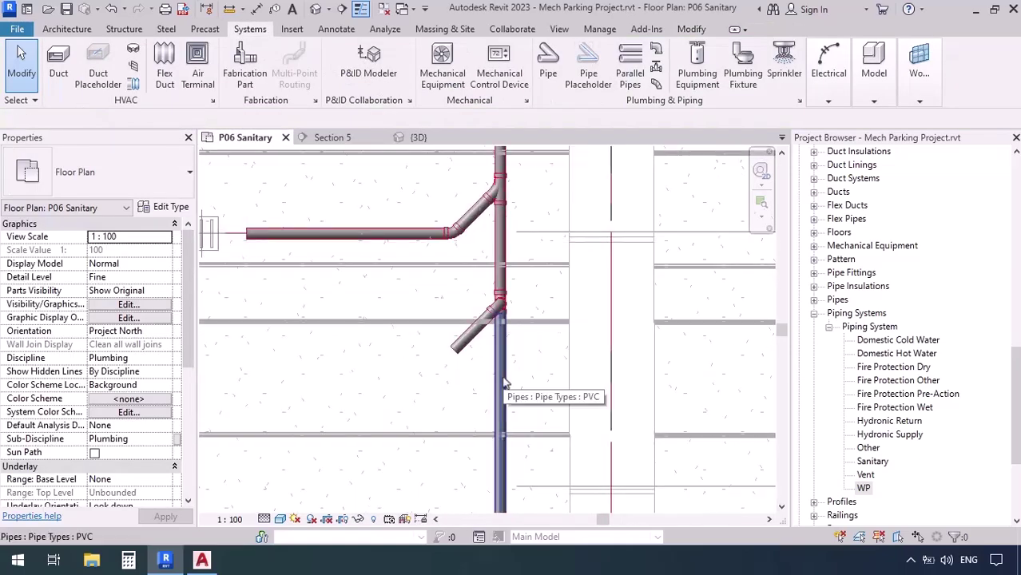
key(p)
key(i)
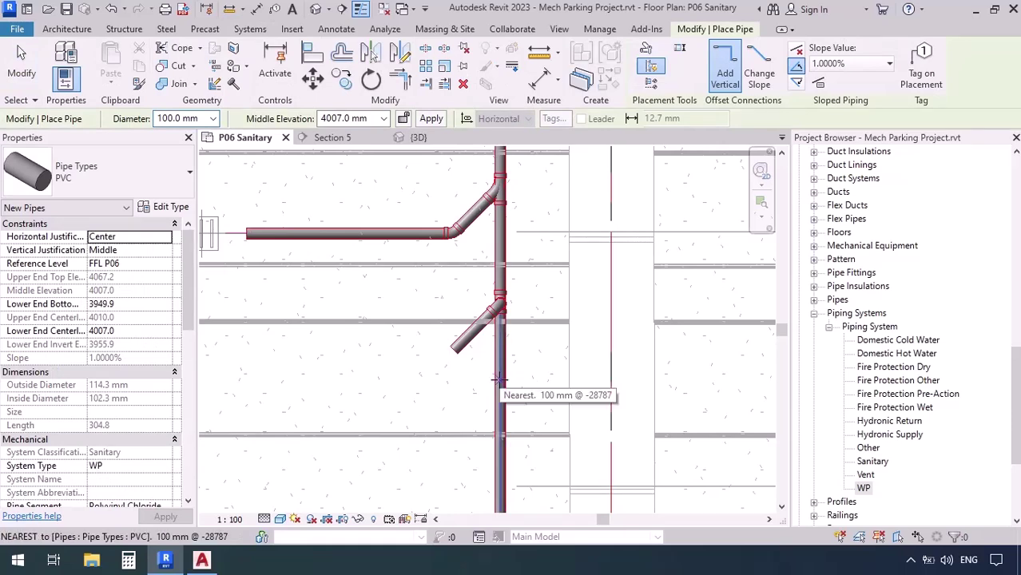
middle_drag(387, 244, 395, 257)
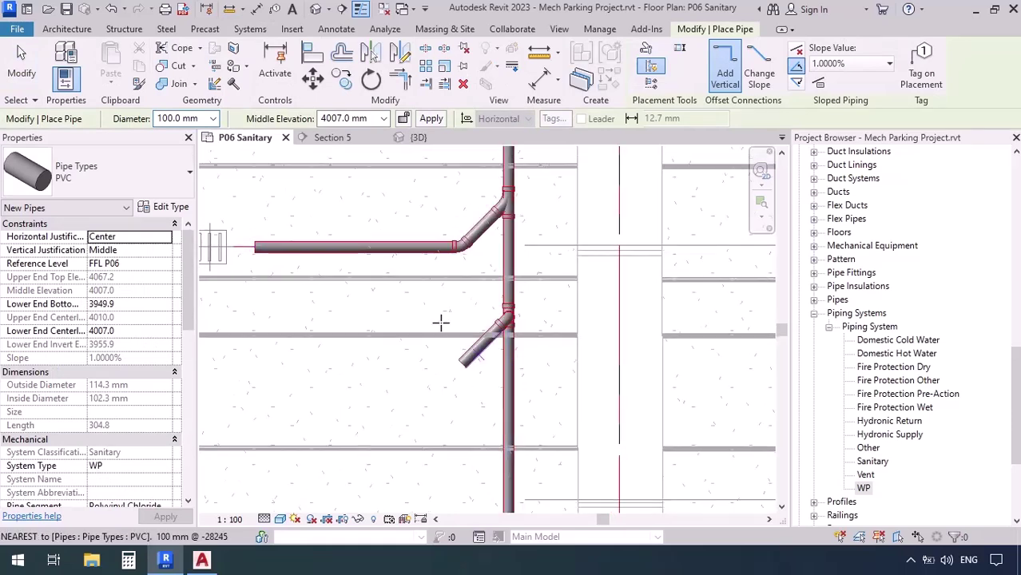
click(336, 118)
scroll(392, 222, down, 3)
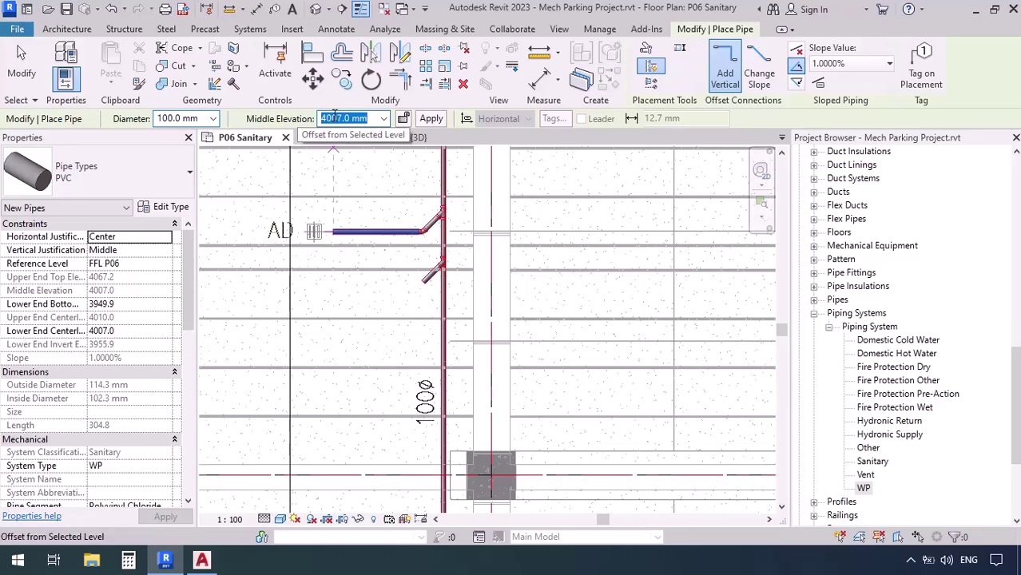
text(36)
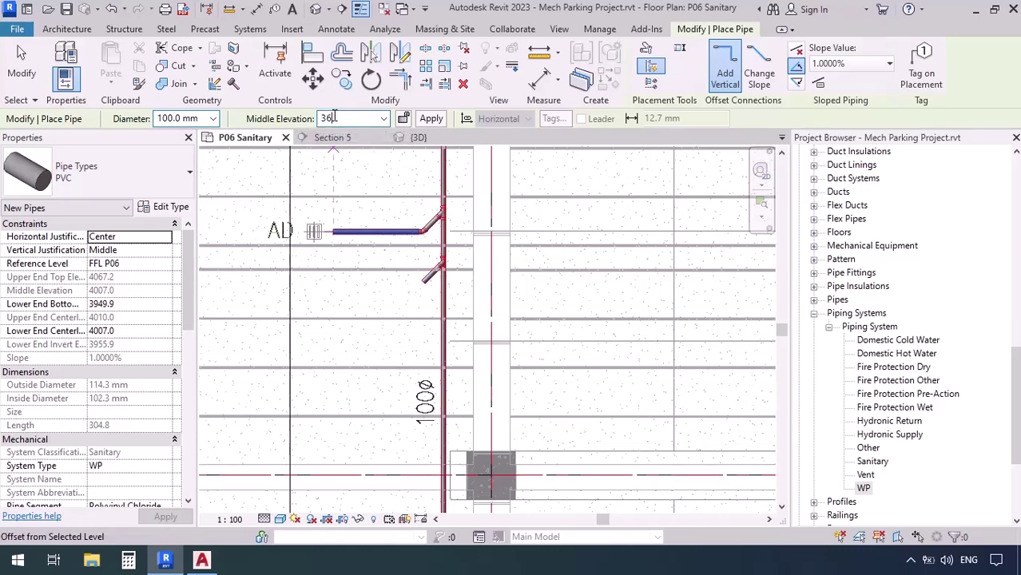
text(00)
key(Return)
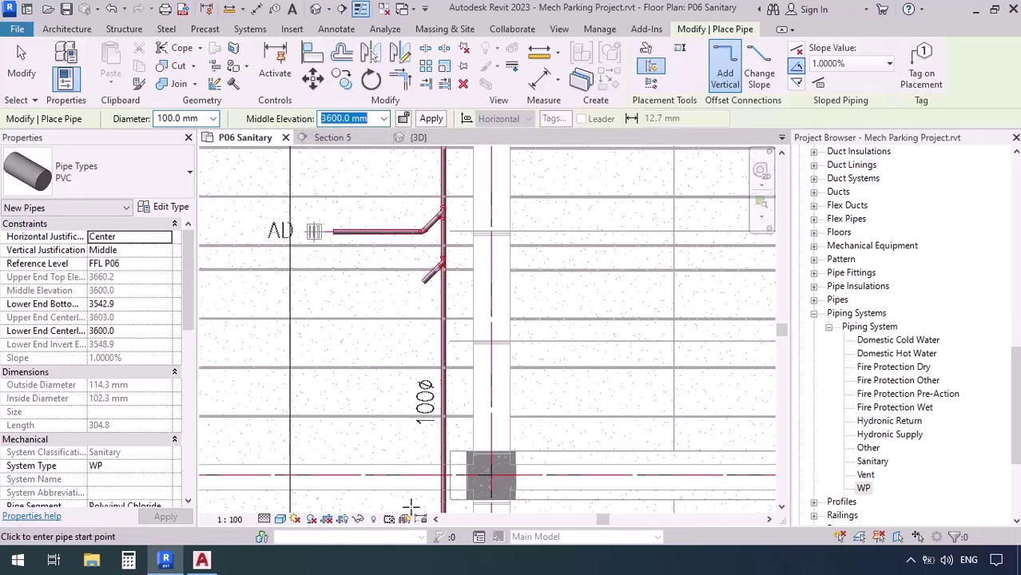
Step: Try to draw a short diagonal branch at 3600 mm from the main pipe beside its 100Ø label
scroll(406, 495, up, 2)
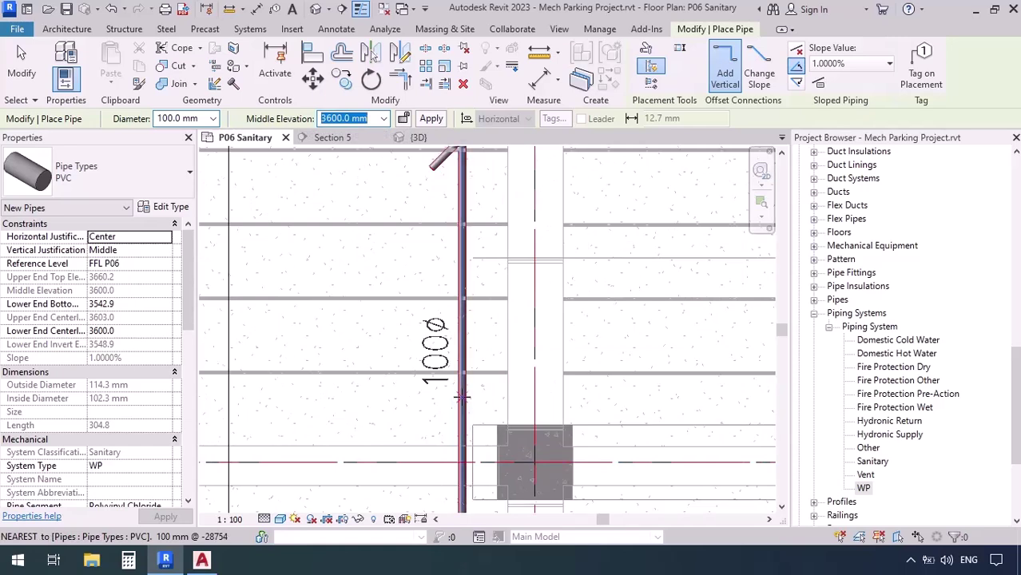
click(462, 398)
click(421, 433)
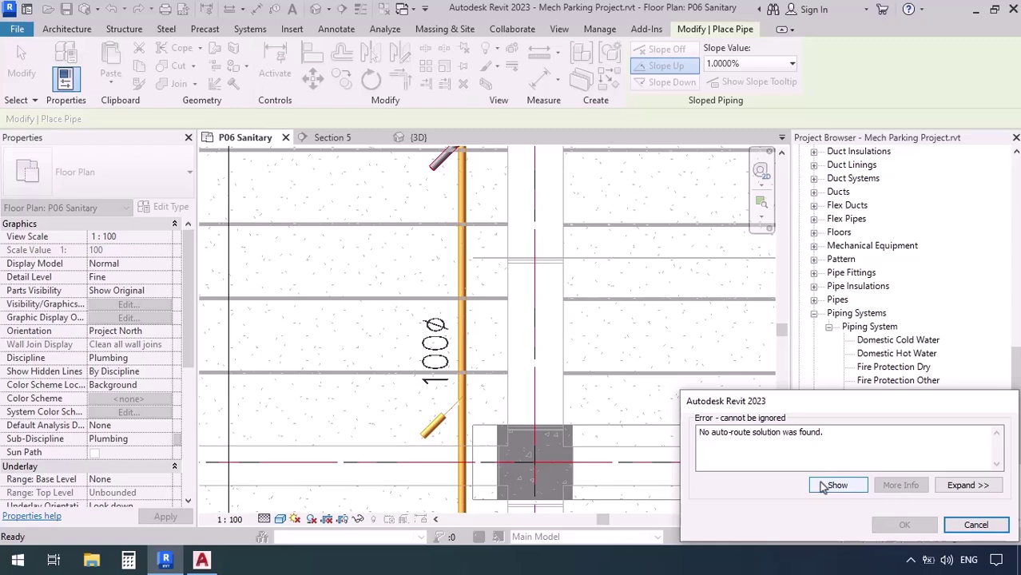
click(975, 525)
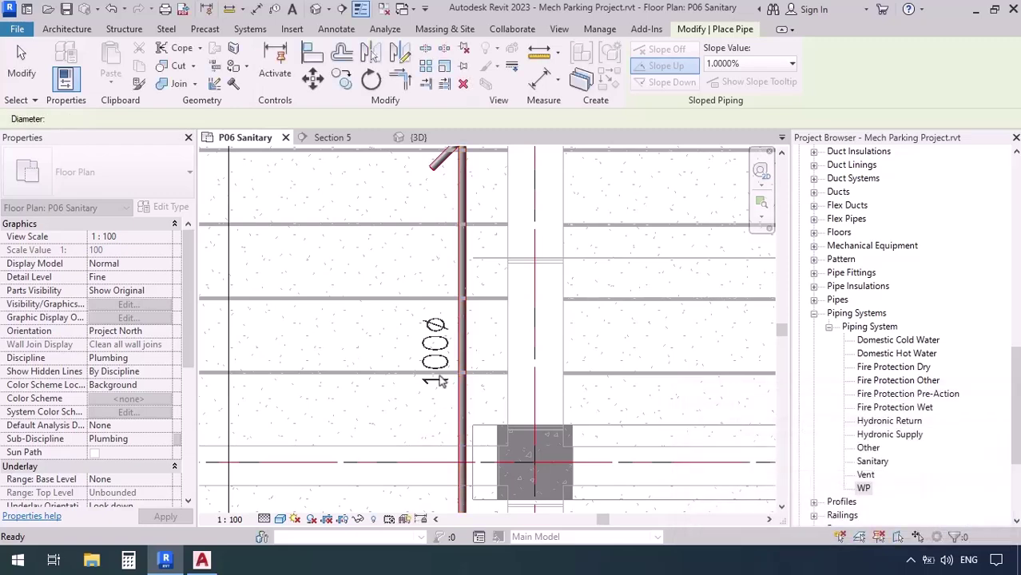
scroll(353, 353, down, 2)
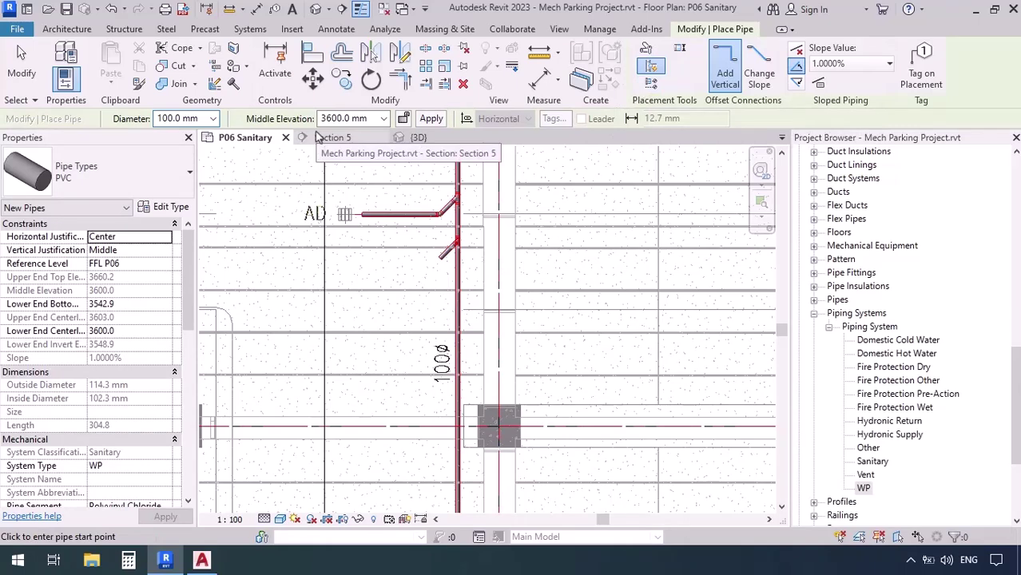
scroll(417, 209, up, 5)
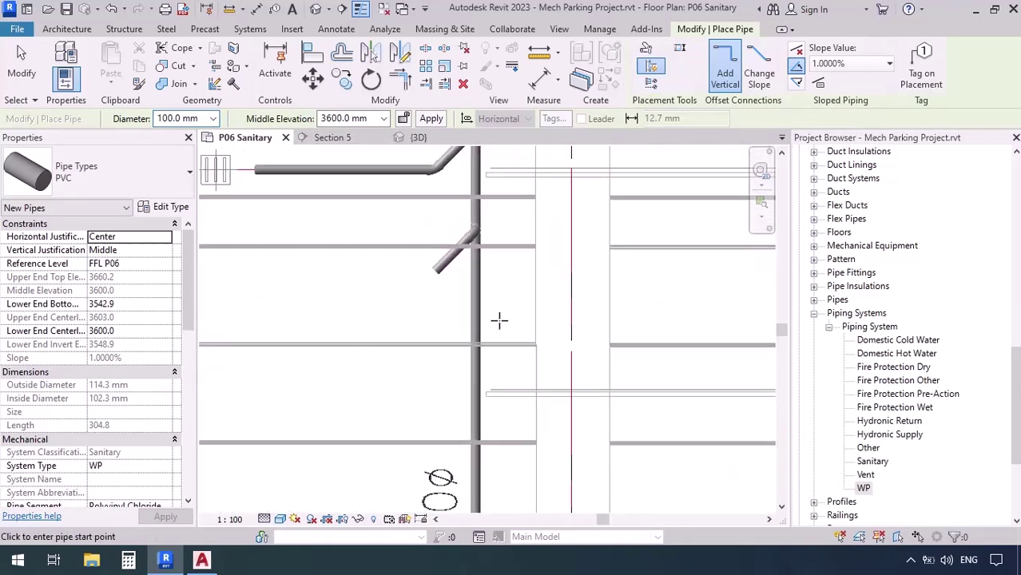
key(Escape)
key(Escape)
key(Escape)
Step: Delete the diagonal test branch with its bend fittings and the reducing tee on the main pipe
scroll(459, 291, up, 4)
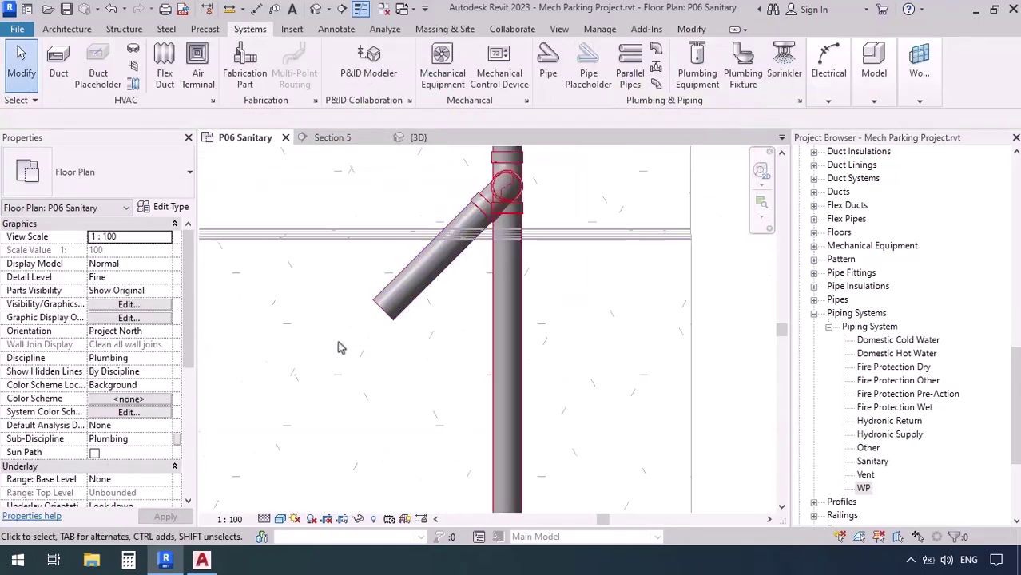
drag(366, 370, 533, 283)
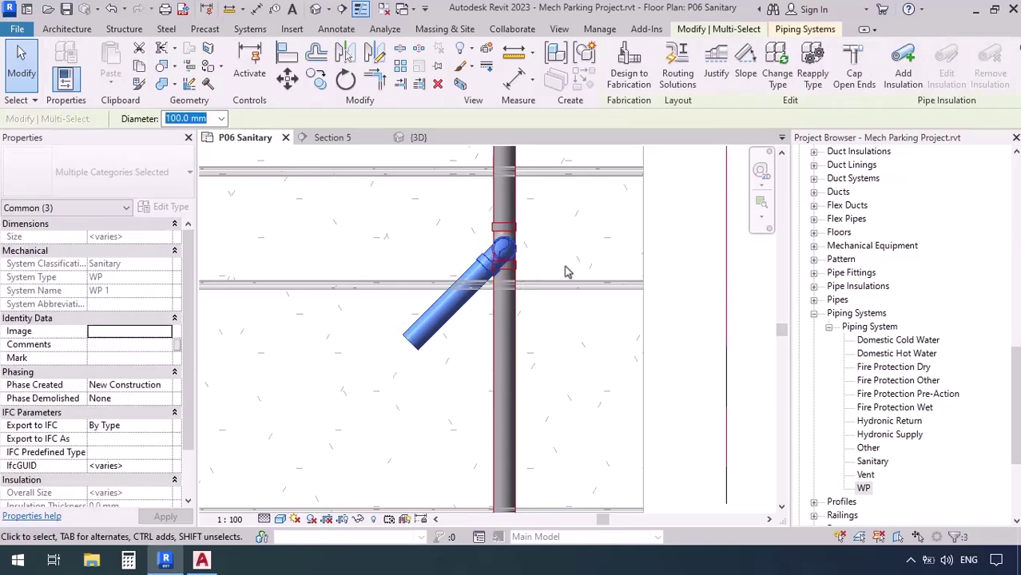
key(Delete)
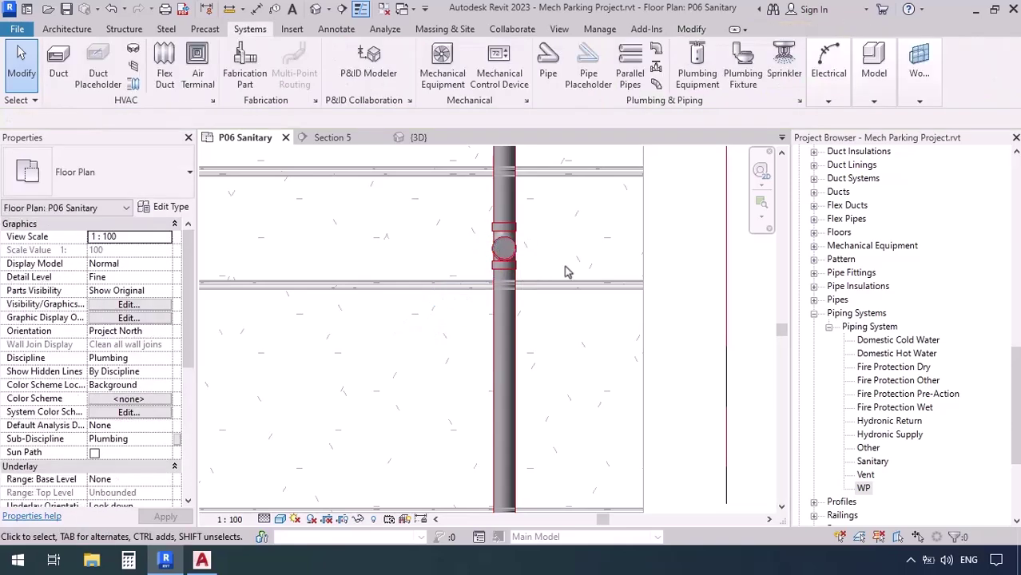
click(536, 270)
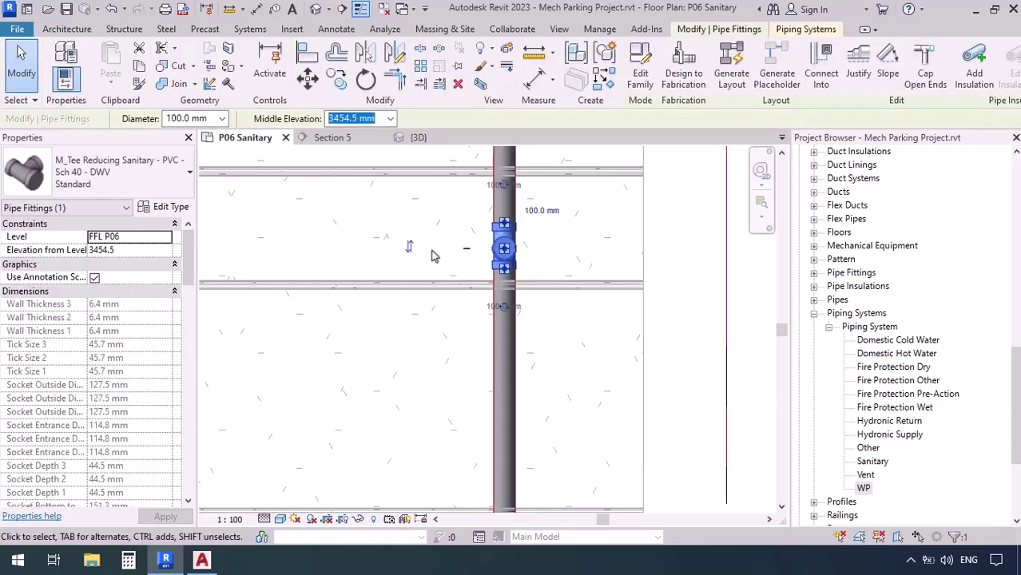
key(Delete)
Step: Draw a separate 100 mm WP pipe parallel to the main in the neighbouring bay, starting at 3600 mm with a 1.0000% upward slope
scroll(452, 292, down, 4)
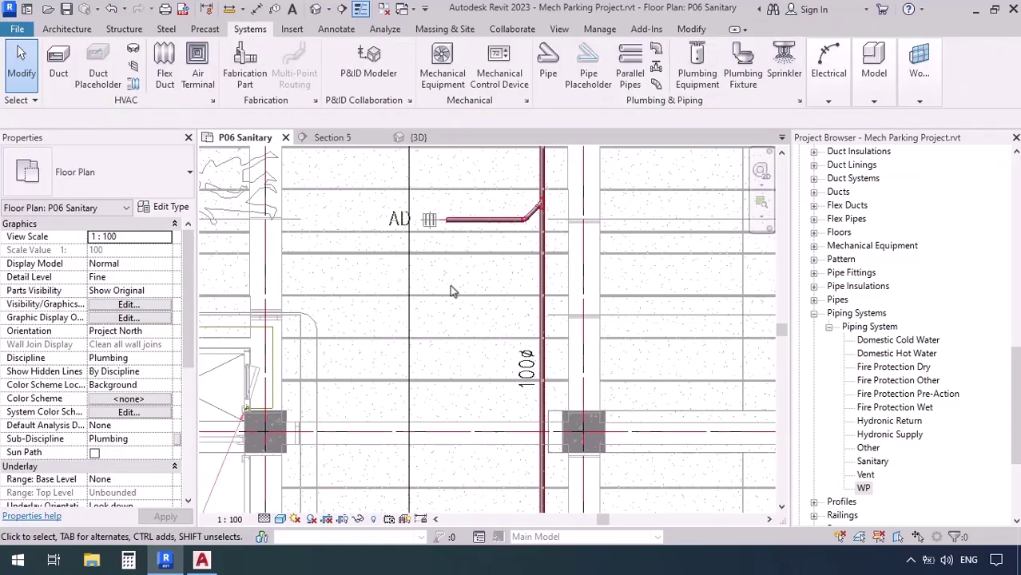
scroll(452, 292, down, 2)
middle_drag(525, 287, 420, 273)
key(p)
key(i)
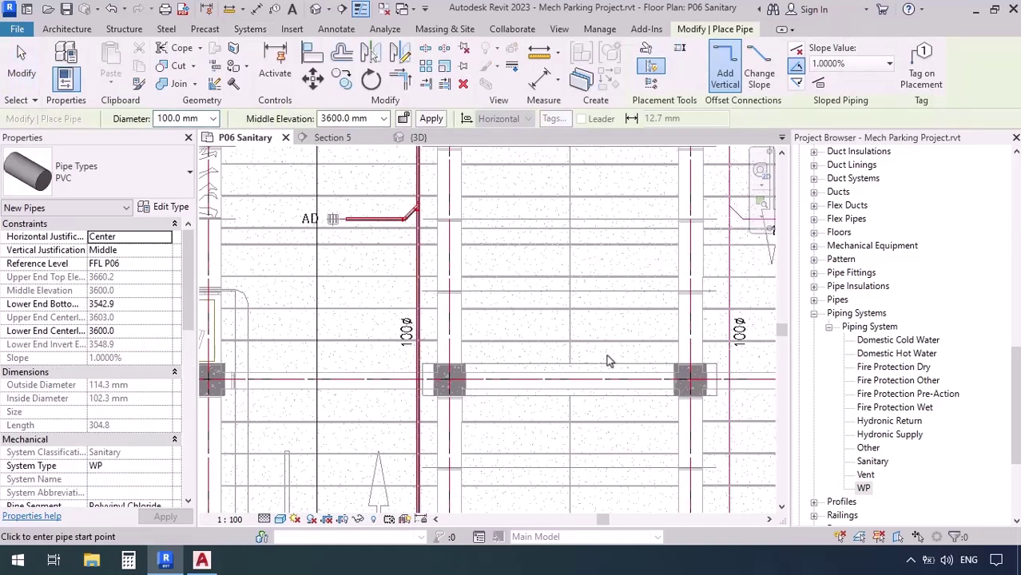
middle_drag(428, 477, 382, 471)
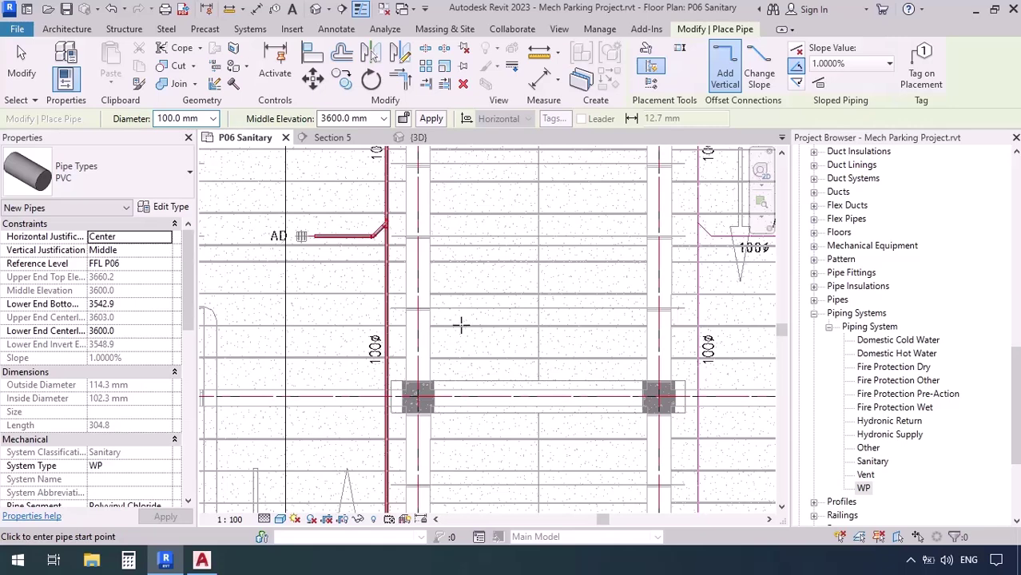
click(493, 489)
click(493, 192)
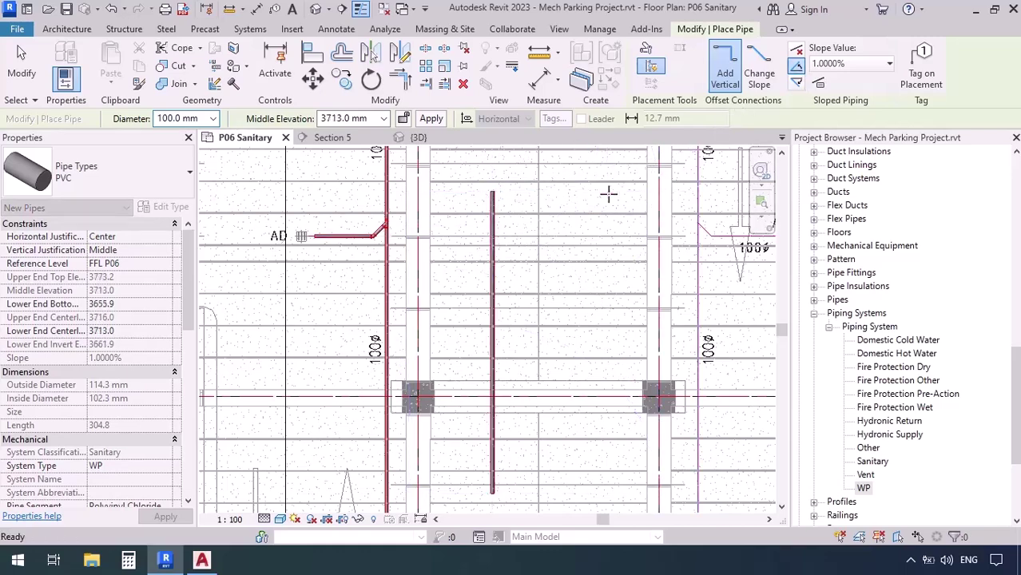
Step: Draw a short diagonal branch from the parallel WP test pipe, using Inherit Elevation and a 1.0000% upward slope
key(Escape)
key(Escape)
scroll(436, 244, up, 2)
scroll(435, 244, up, 3)
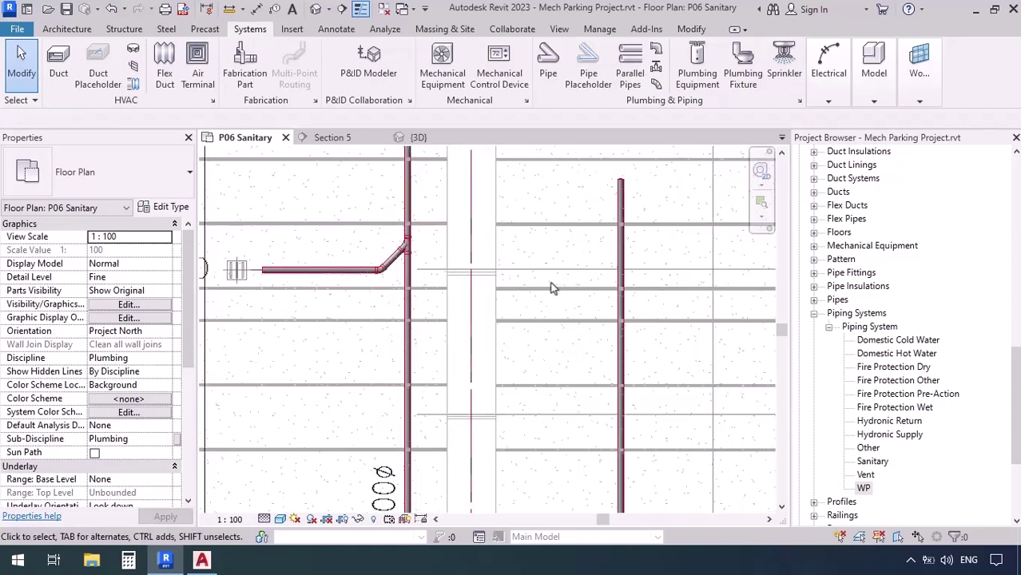
key(p)
key(i)
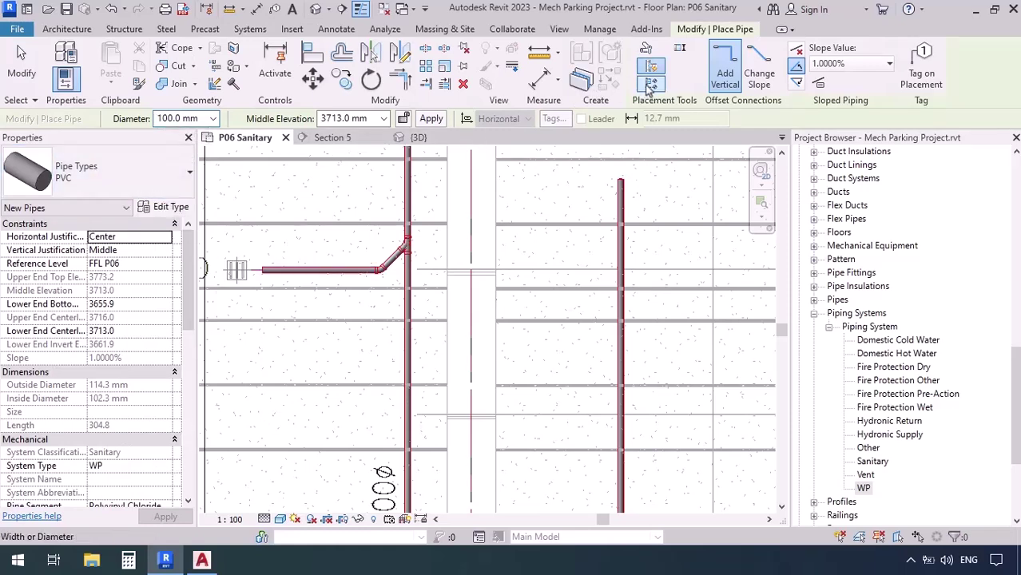
click(798, 67)
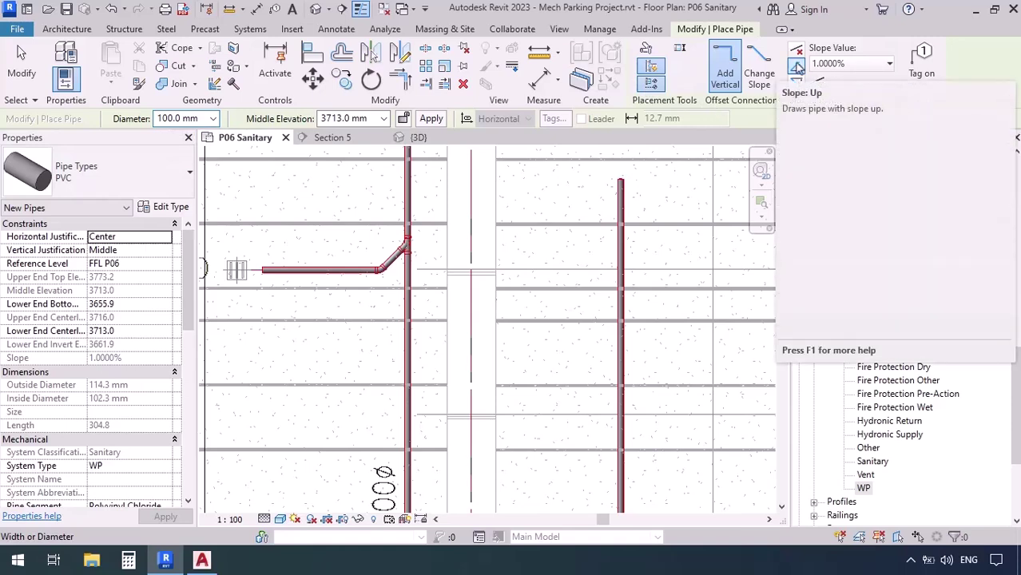
scroll(542, 275, up, 3)
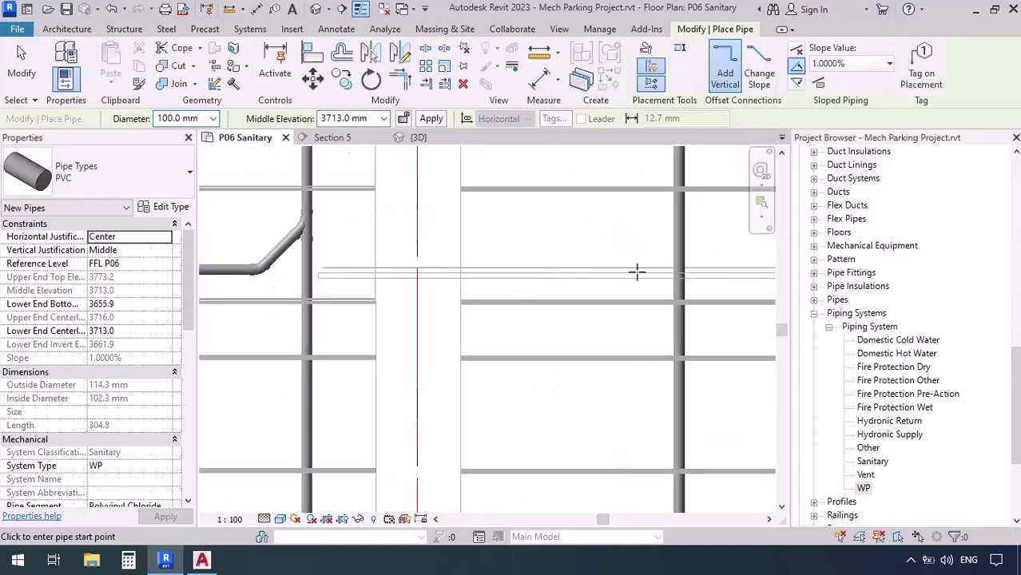
click(680, 227)
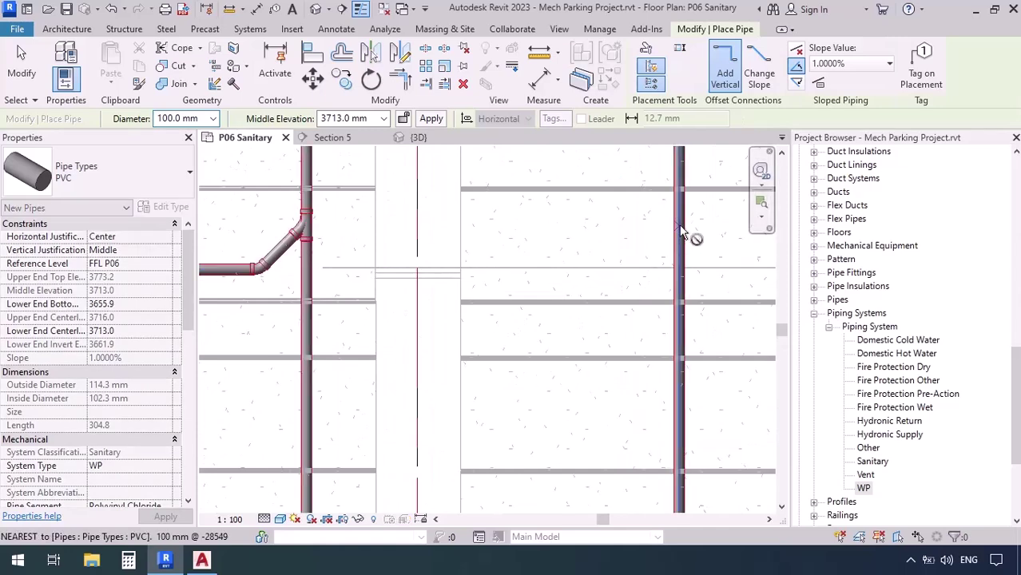
click(627, 277)
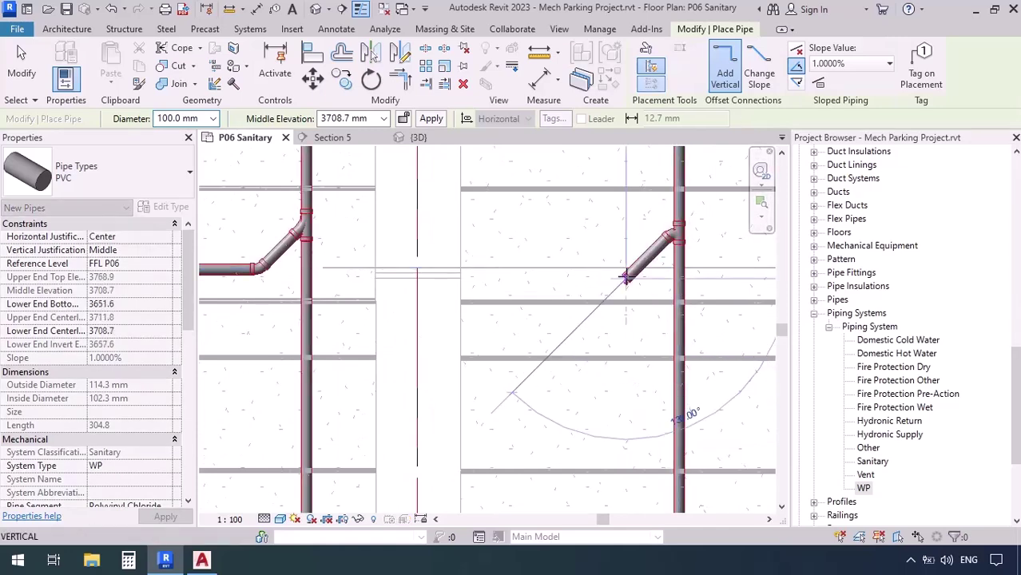
key(Escape)
key(Escape)
Step: Compare the tee orientation at the test pipe's diagonal branch with the tee at the AD drain branch on the main
scroll(703, 250, up, 2)
scroll(639, 287, down, 2)
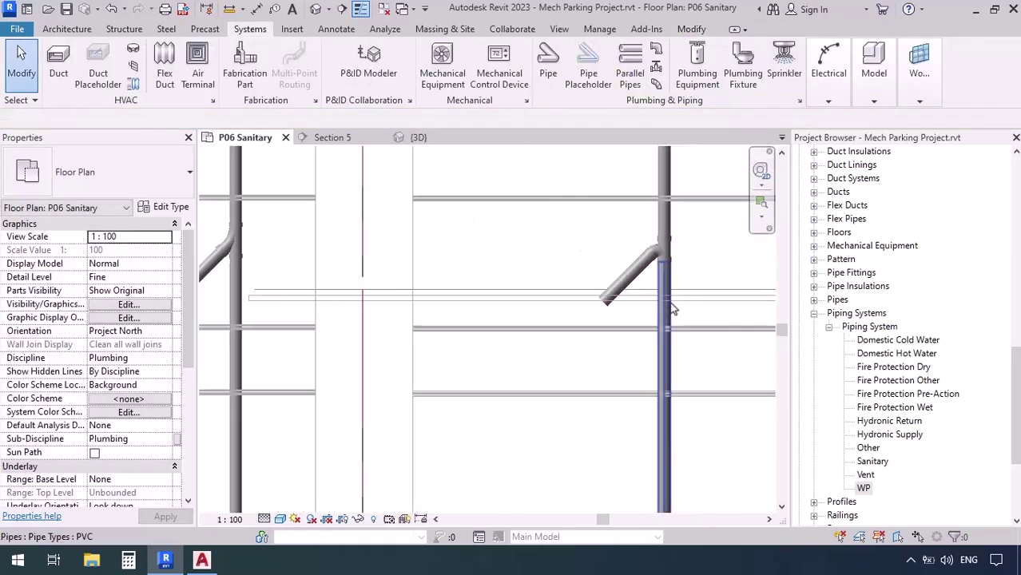
middle_drag(422, 301, 369, 259)
scroll(319, 232, up, 3)
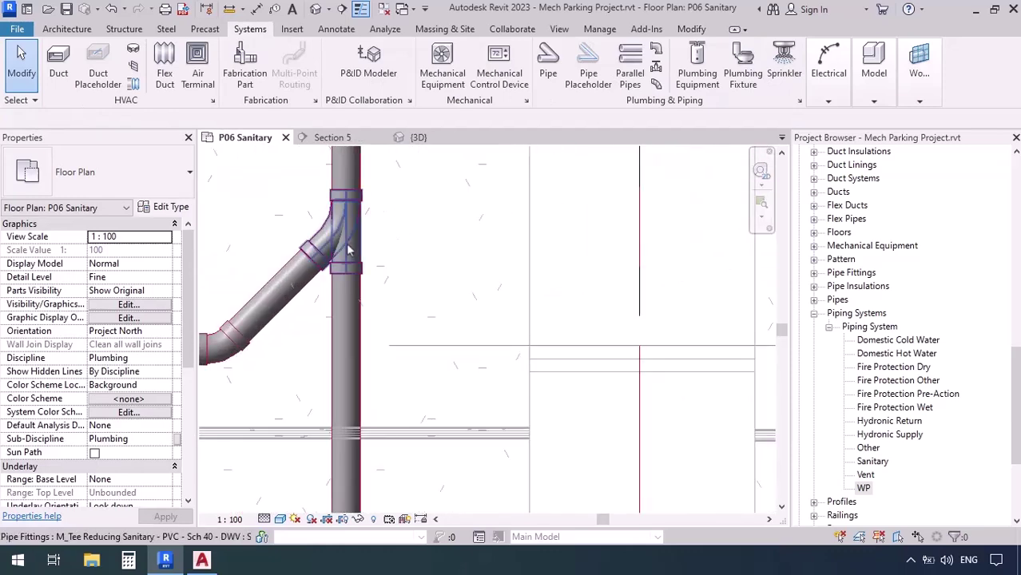
scroll(336, 263, down, 3)
middle_drag(664, 289, 487, 292)
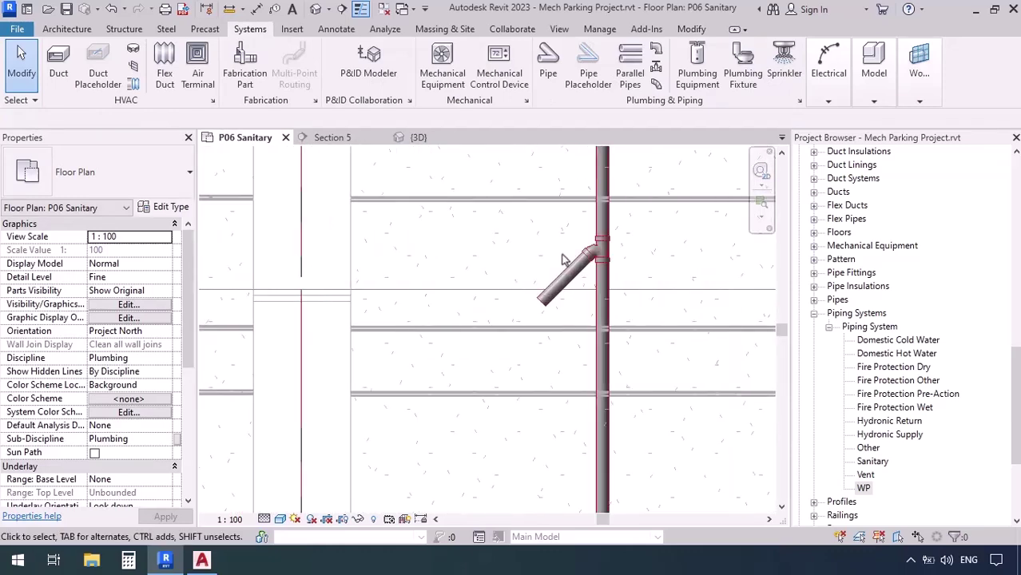
scroll(560, 232, up, 5)
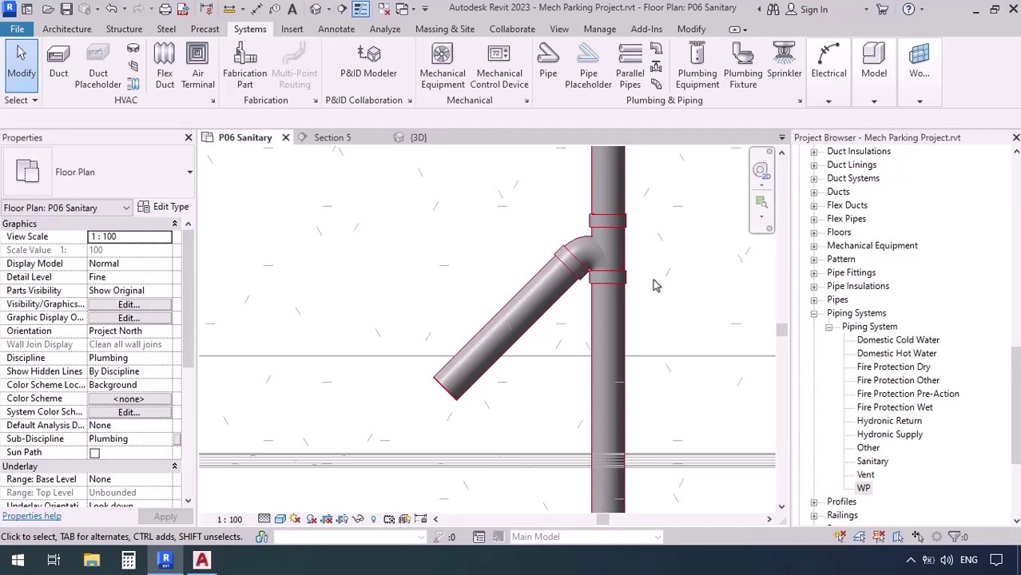
scroll(654, 285, down, 5)
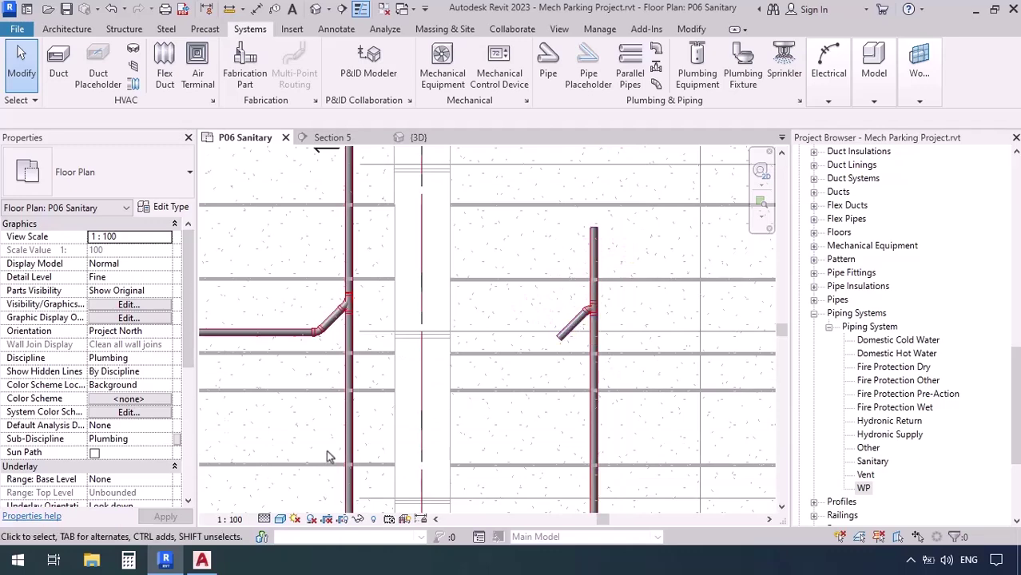
middle_drag(328, 463, 446, 411)
scroll(509, 377, up, 5)
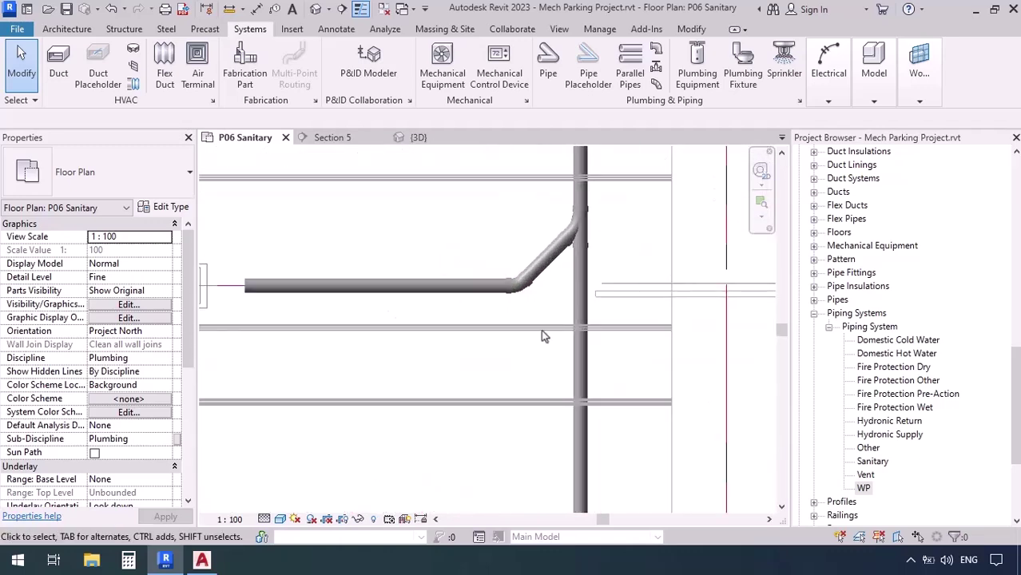
Step: Draw a short diagonal branch from the main just below the AD branch, using Inherit Elevation and a 1.0000% downward slope
key(p)
key(i)
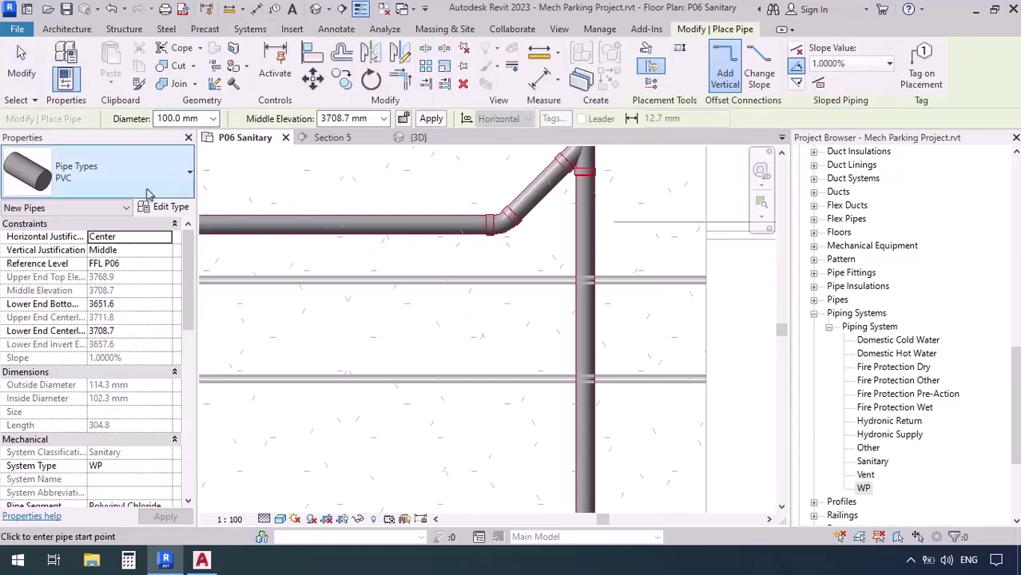
click(649, 83)
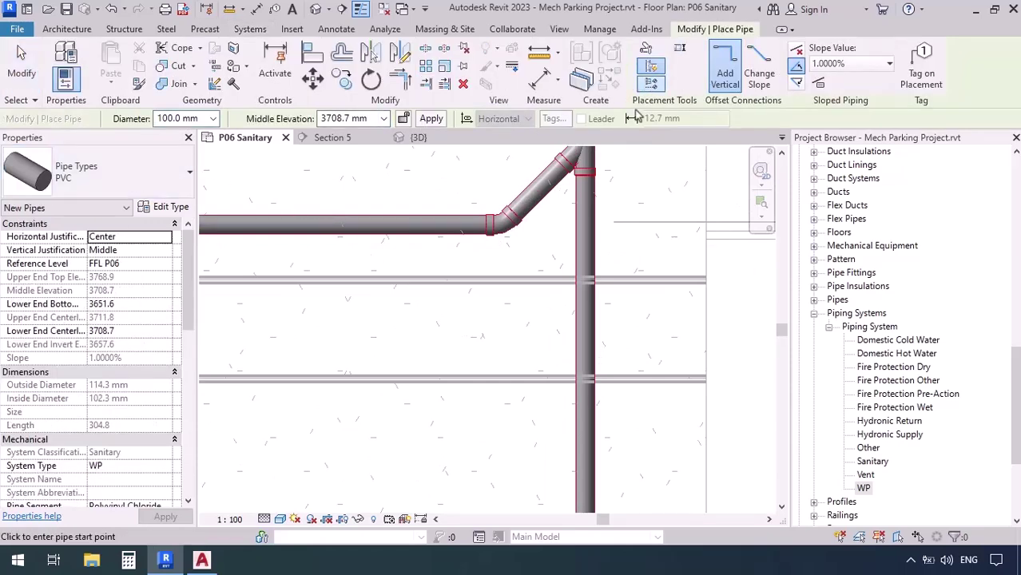
click(797, 84)
click(583, 311)
click(490, 406)
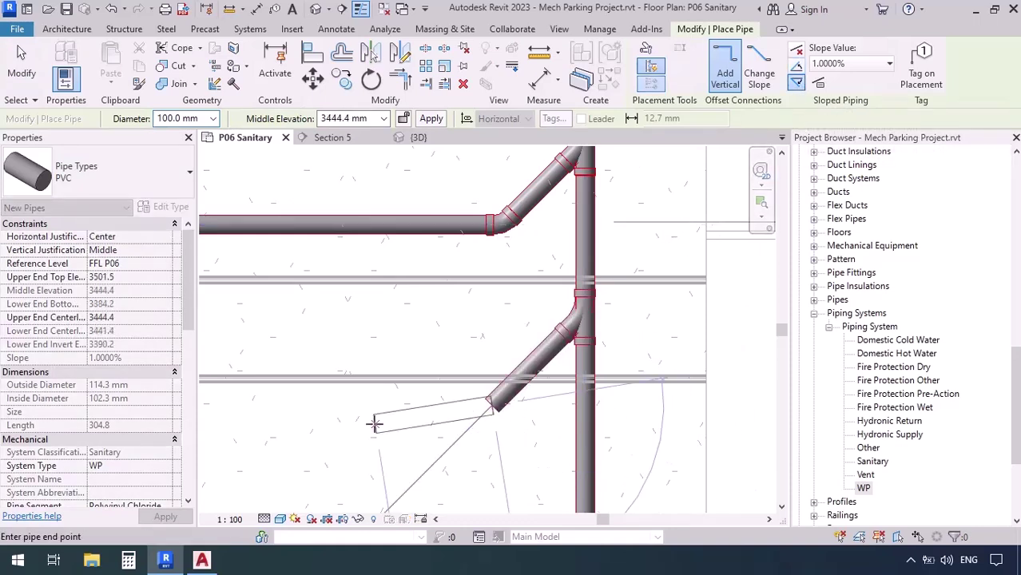
key(Escape)
key(Escape)
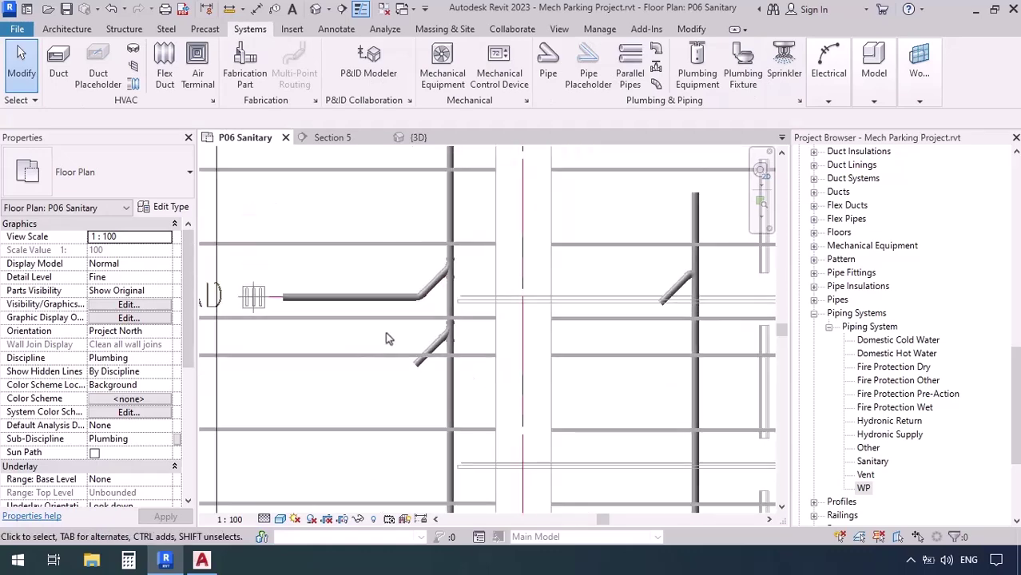
Step: Delete the parallel test pipe with its branch, and the test branch and reducing tee below the AD branch on the main
scroll(552, 224, up, 5)
scroll(541, 218, up, 2)
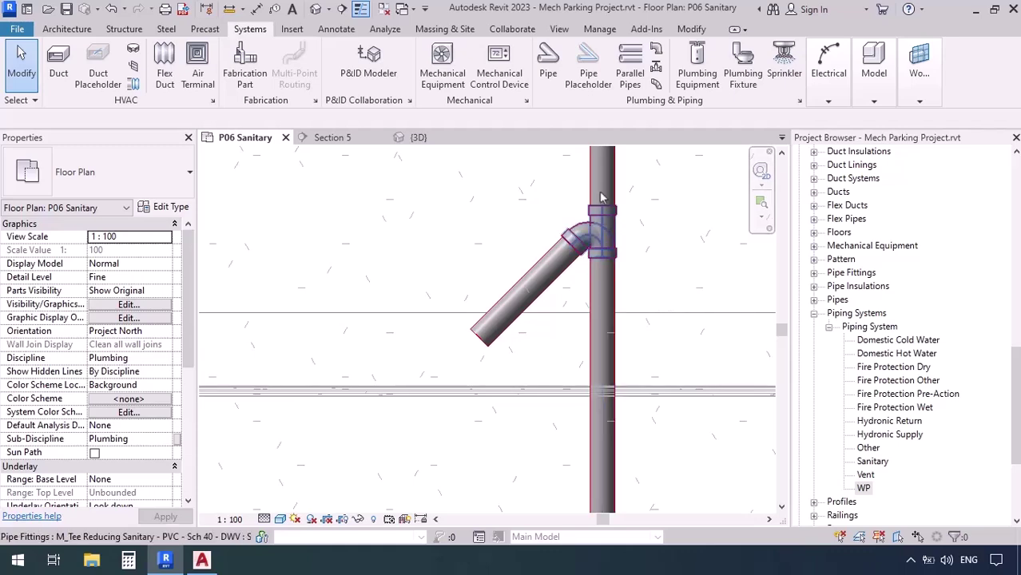
scroll(629, 299, down, 4)
scroll(629, 300, down, 2)
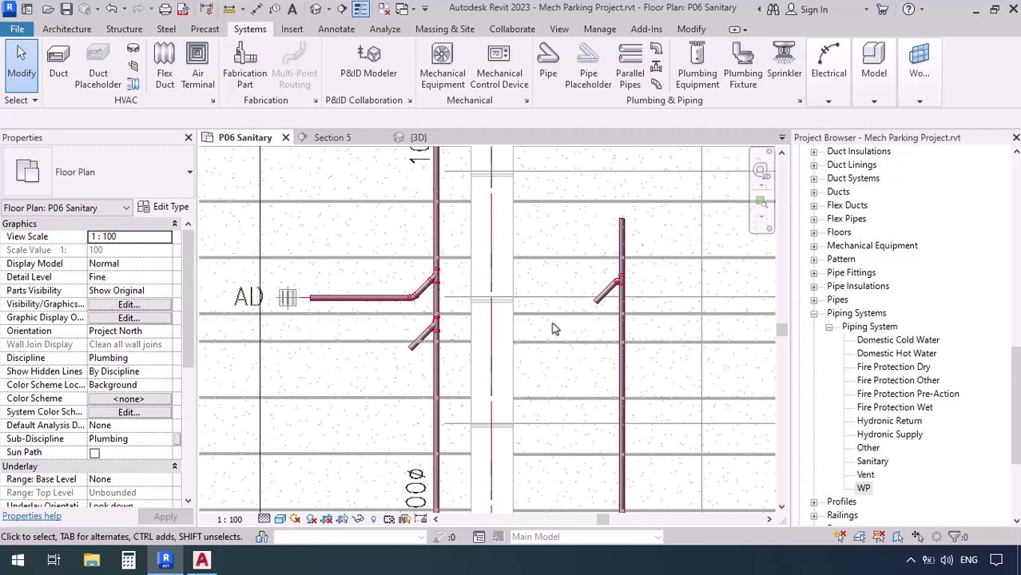
scroll(576, 293, down, 3)
middle_drag(381, 385, 563, 374)
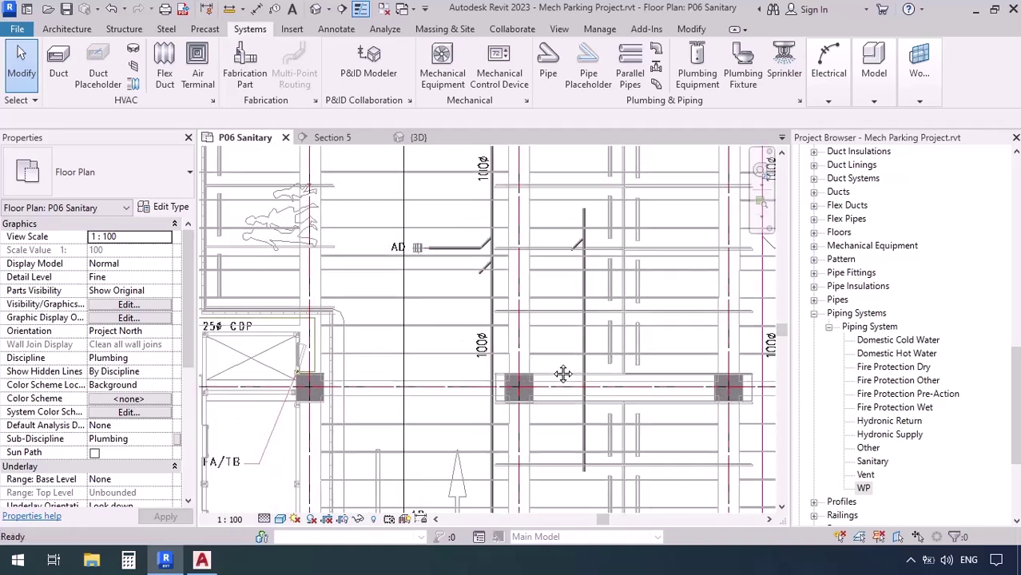
drag(548, 182, 640, 511)
key(Escape)
scroll(566, 257, up, 5)
scroll(522, 274, up, 3)
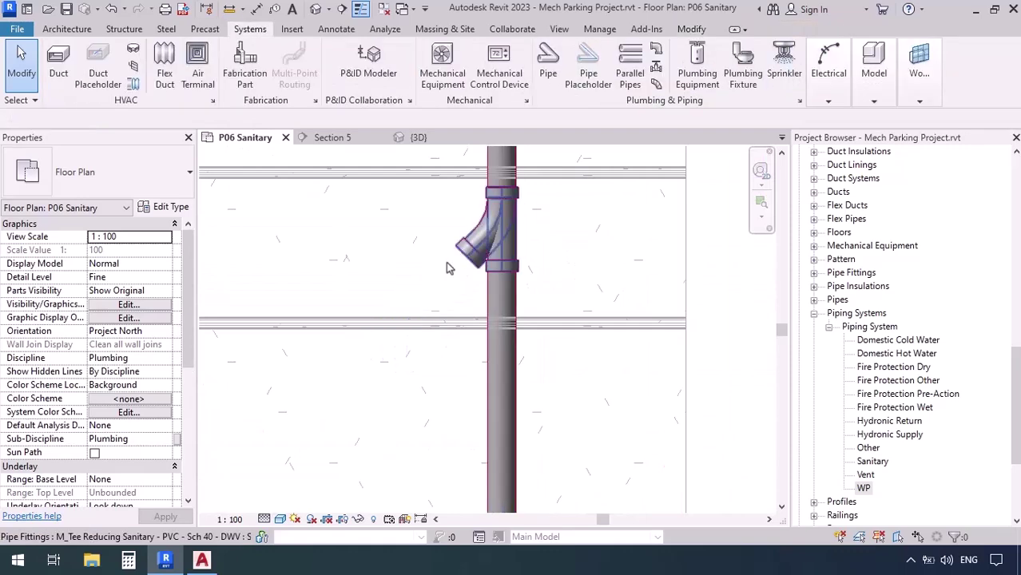
click(466, 252)
key(Delete)
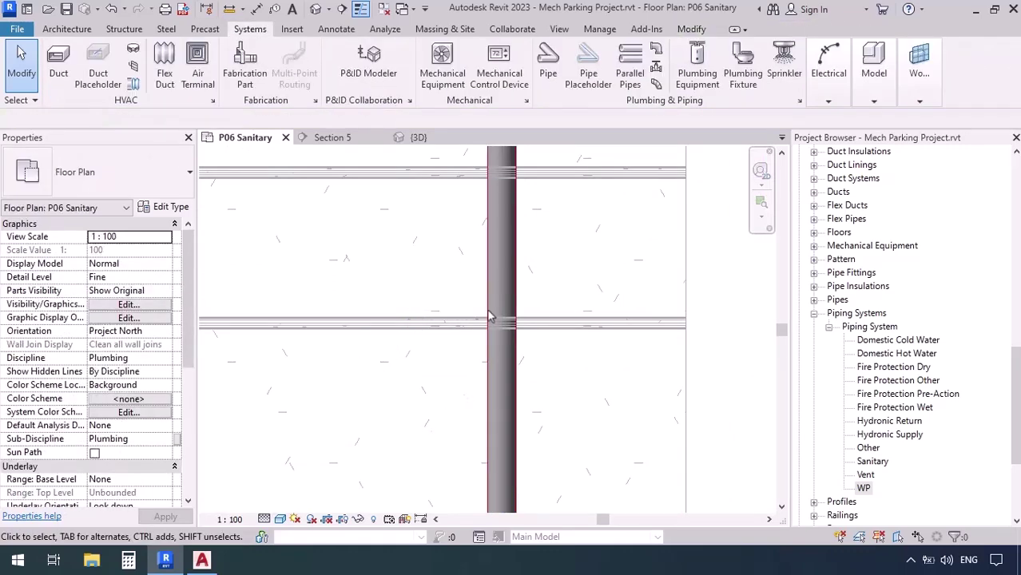
Step: Isolate the diagonal pipe and its two bends near the CO symbol in a 3D selection box and examine their clearance from the column
scroll(466, 396, down, 5)
middle_drag(479, 415, 512, 456)
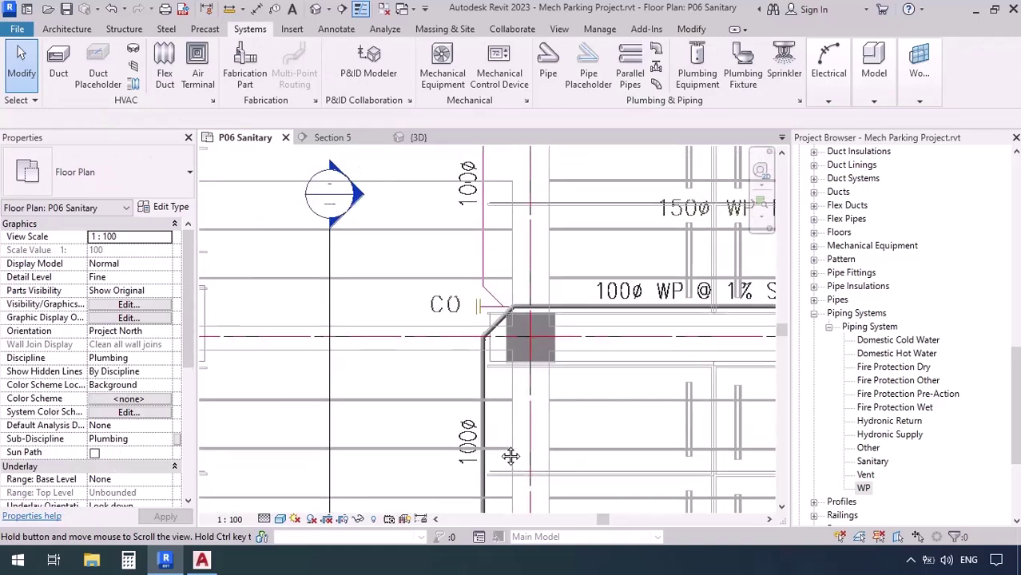
scroll(497, 312, up, 8)
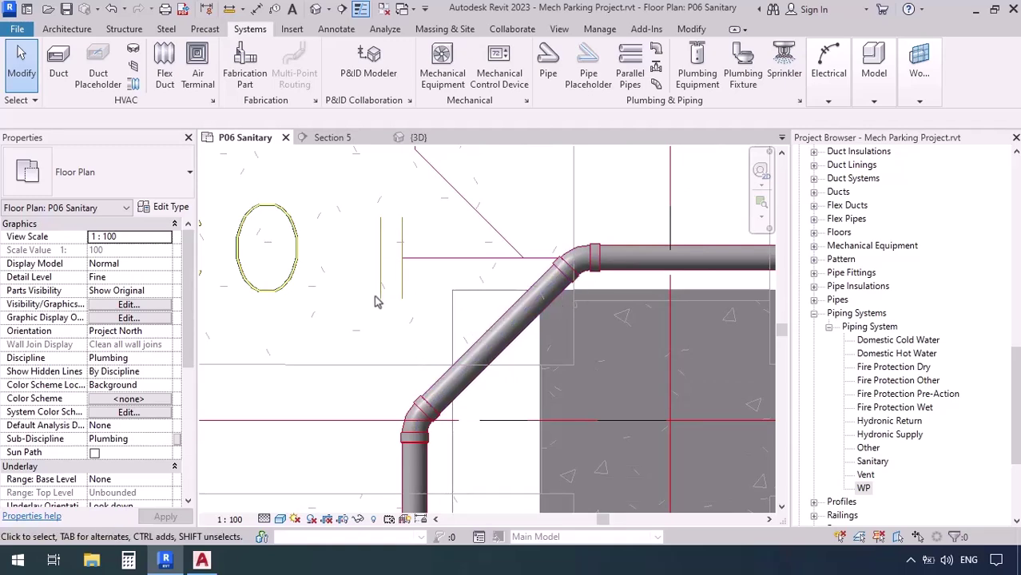
scroll(435, 265, down, 4)
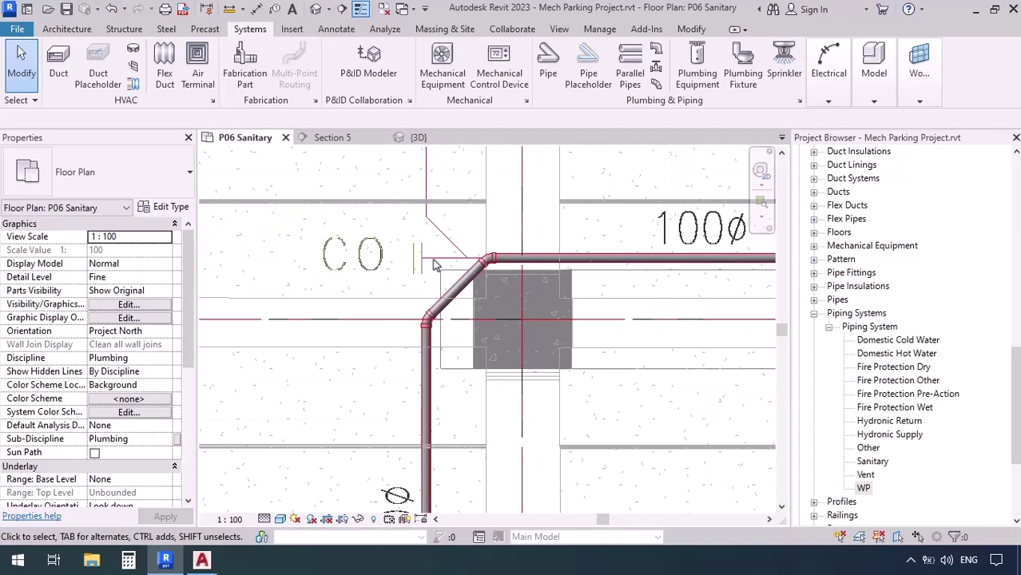
scroll(436, 265, down, 2)
drag(341, 209, 530, 343)
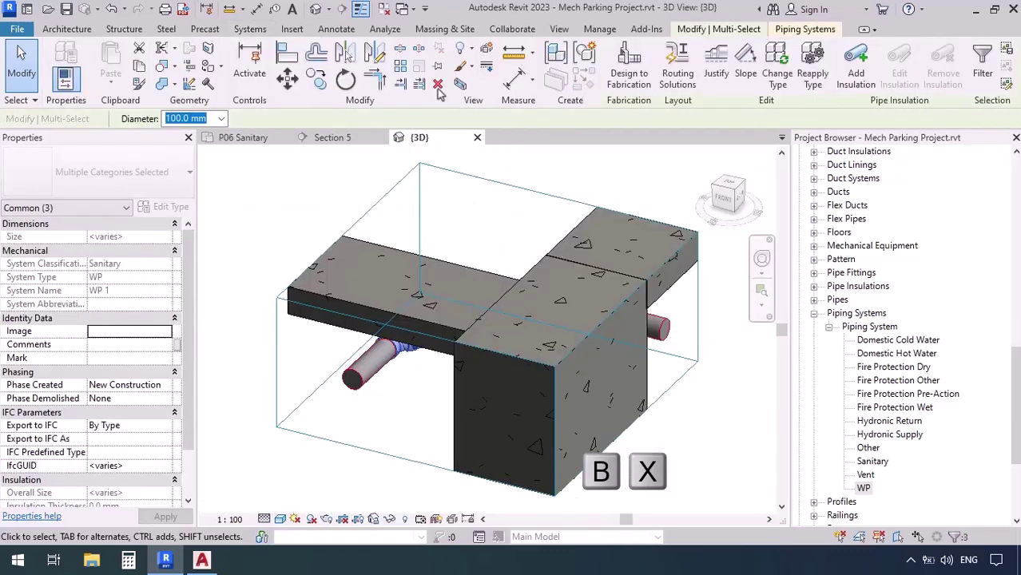
shift+middle_drag(490, 427, 562, 470)
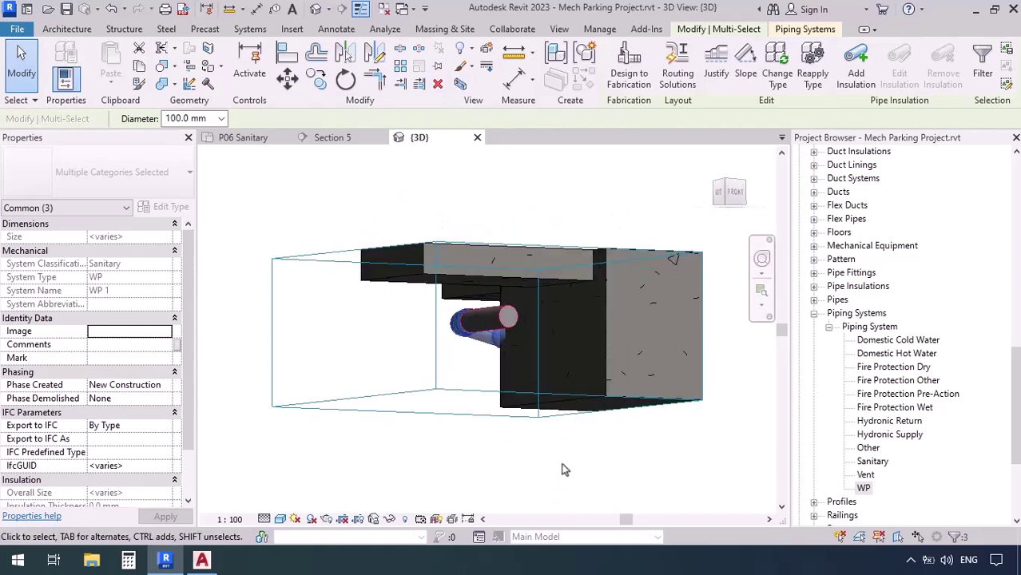
click(563, 469)
scroll(441, 366, up, 5)
shift+middle_drag(442, 366, 588, 514)
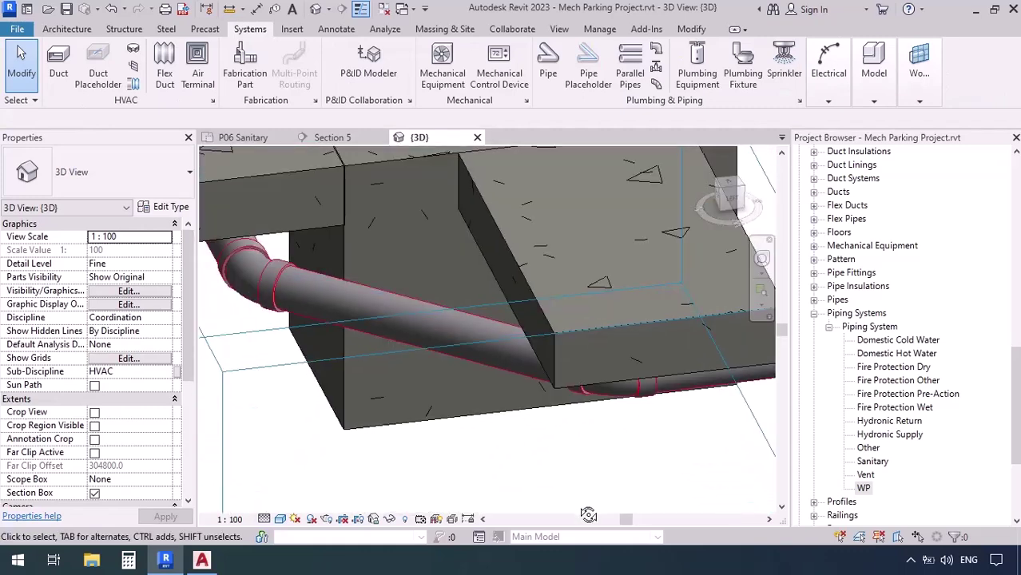
Step: In the P06 Sanitary plan, nudge the upper 45° bend near the CO symbol left, away from the concrete column
click(254, 138)
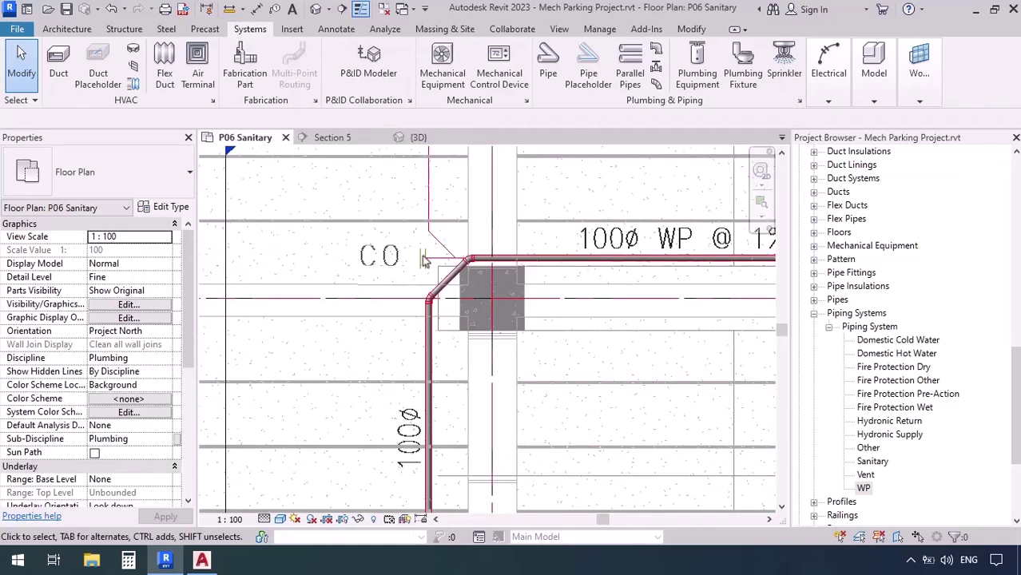
scroll(423, 259, up, 3)
scroll(395, 291, up, 2)
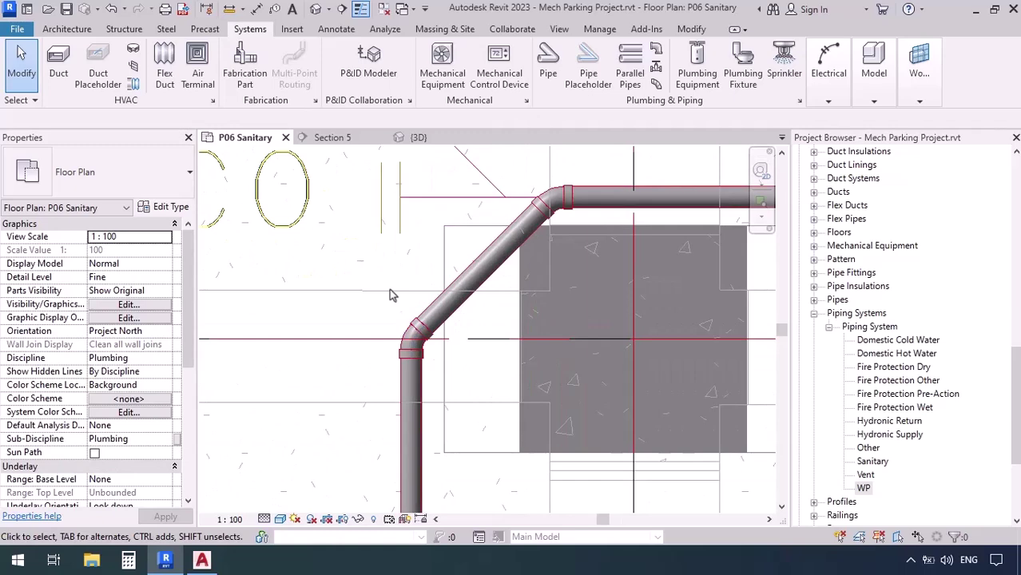
middle_drag(390, 294, 415, 327)
click(577, 245)
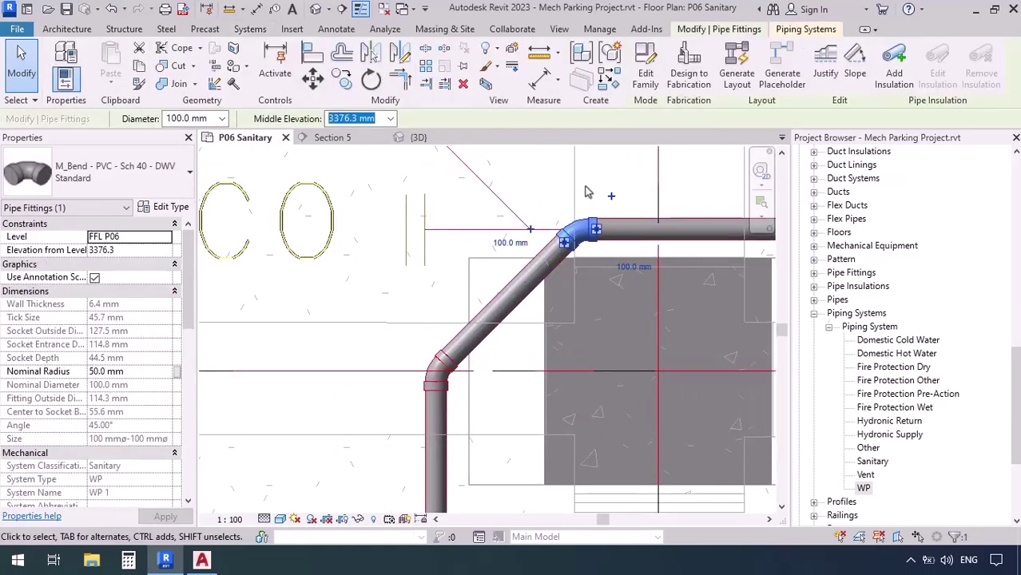
key(Left)
key(Left)
key(Left)
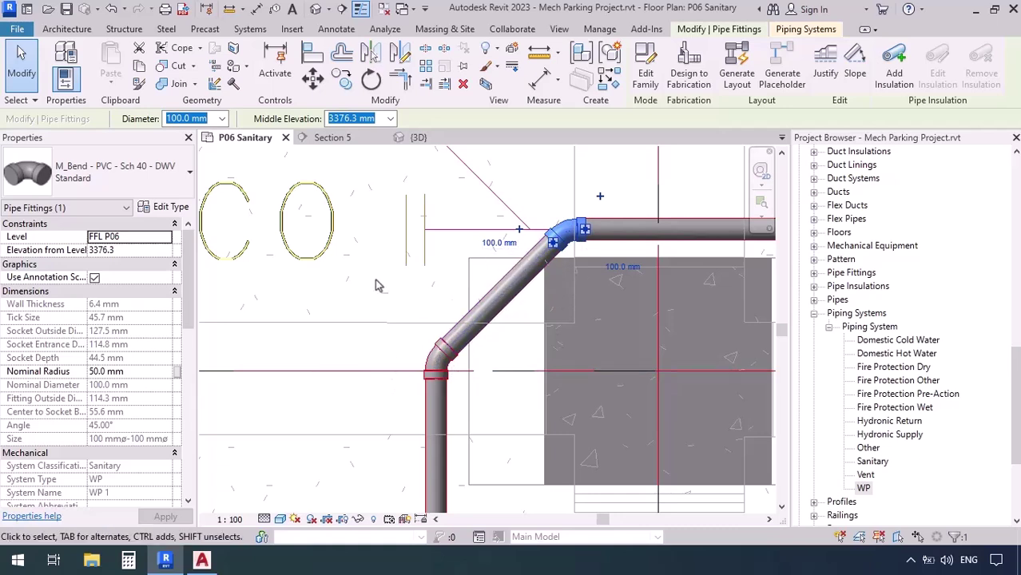
key(Left)
key(Left)
key(Left)
key(Left)
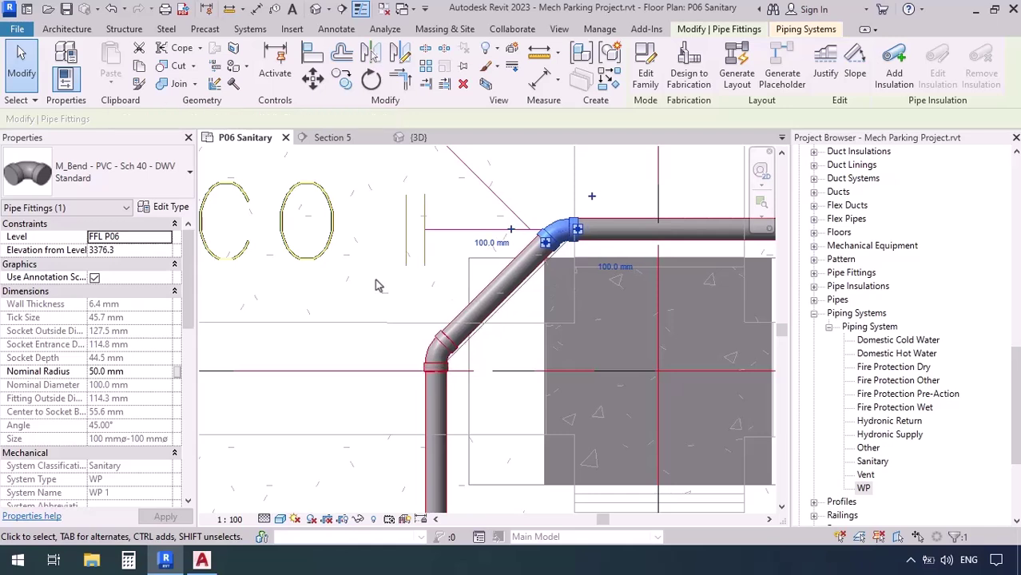
key(Left)
key(Left)
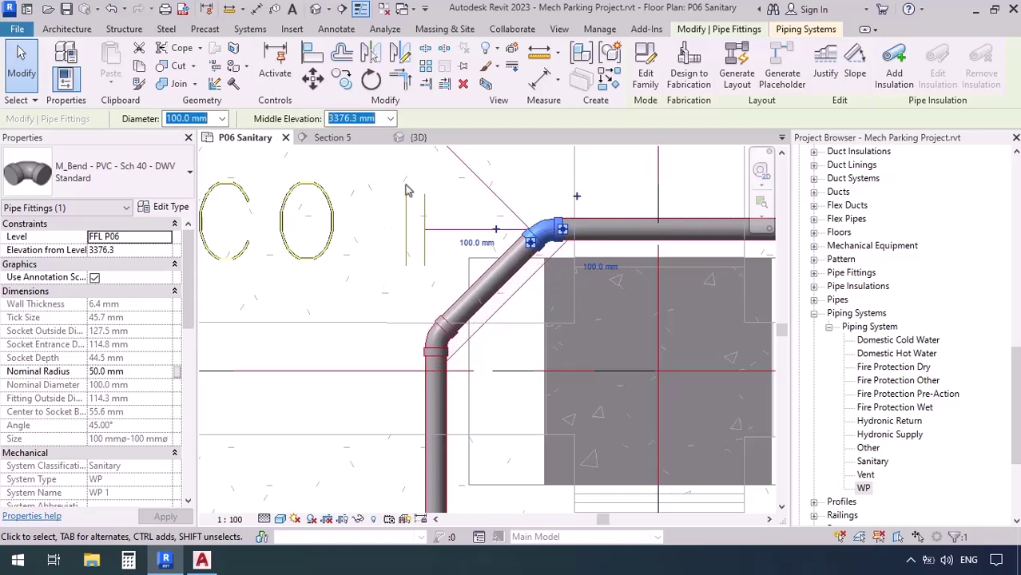
Step: Check the shifted bend and diagonal pipe against the column in the 3D view, and return to the P06 Sanitary plan
click(418, 137)
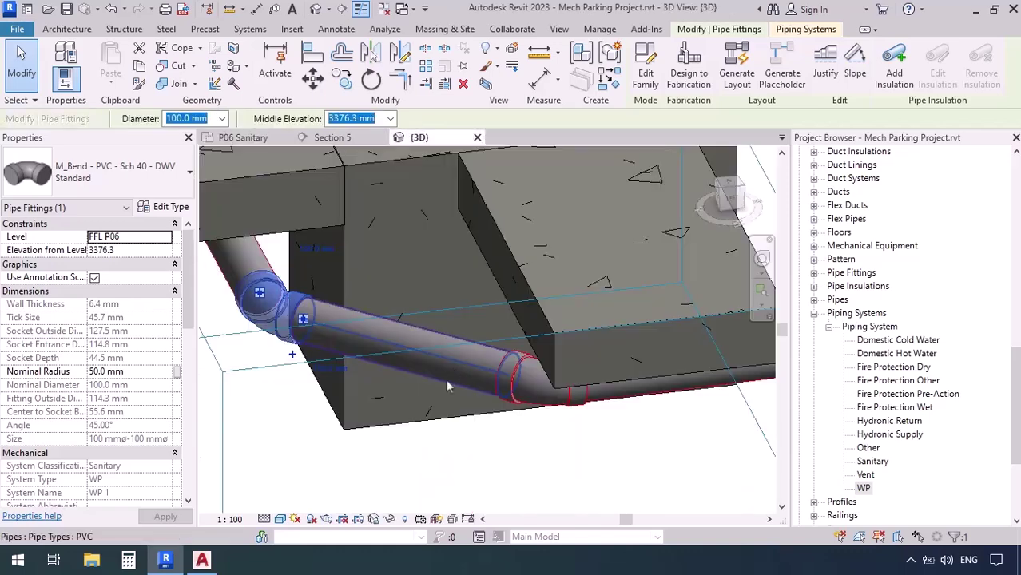
mouse_move(411, 471)
shift+middle_down()
mouse_move(383, 415)
mouse_move(393, 267)
mouse_move(336, 236)
mouse_move(303, 280)
mouse_move(240, 324)
mouse_move(383, 535)
mouse_move(343, 448)
shift+middle_up()
click(244, 138)
scroll(577, 400, down, 2)
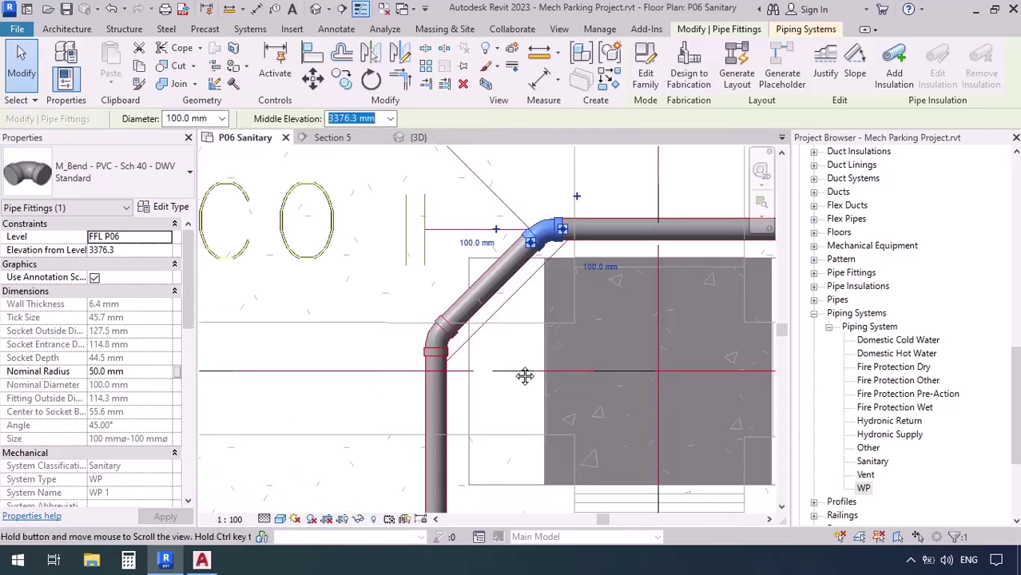
Step: Examine the adjusted WP main around the concrete column and its routing past the CO and AD symbols in plan
middle_drag(510, 349, 538, 419)
scroll(528, 417, down, 1)
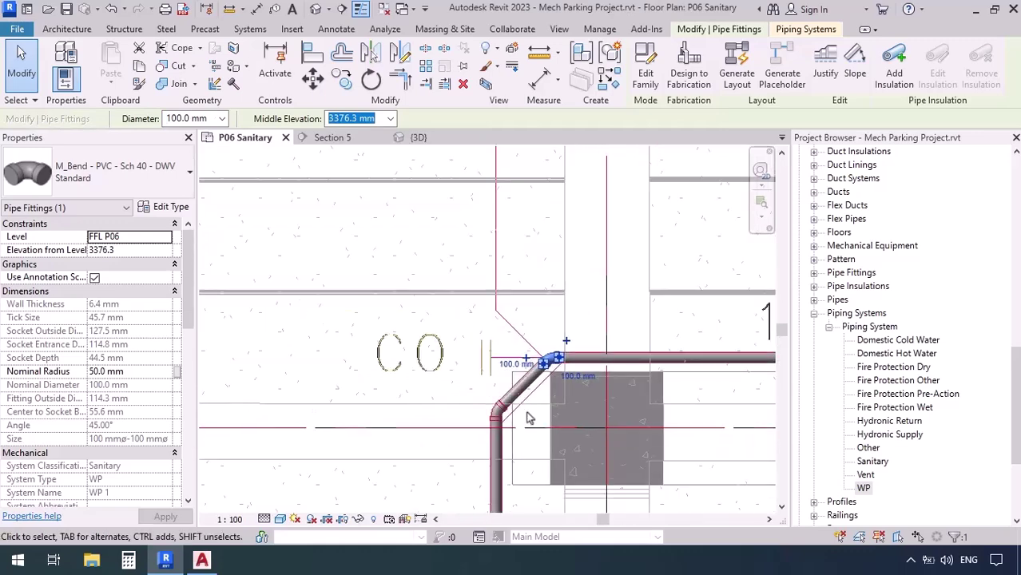
click(444, 388)
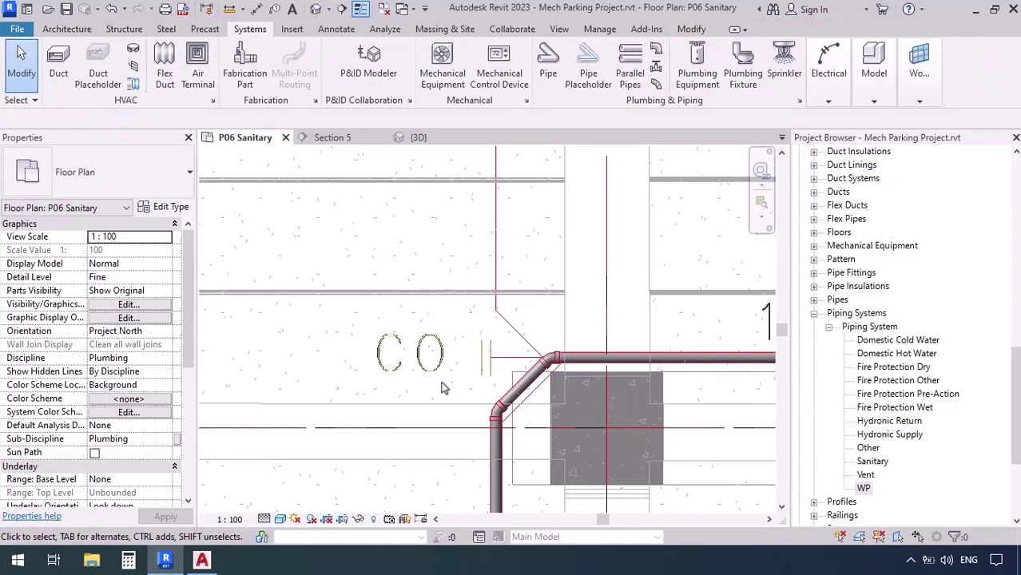
scroll(485, 380, up, 3)
scroll(528, 372, down, 2)
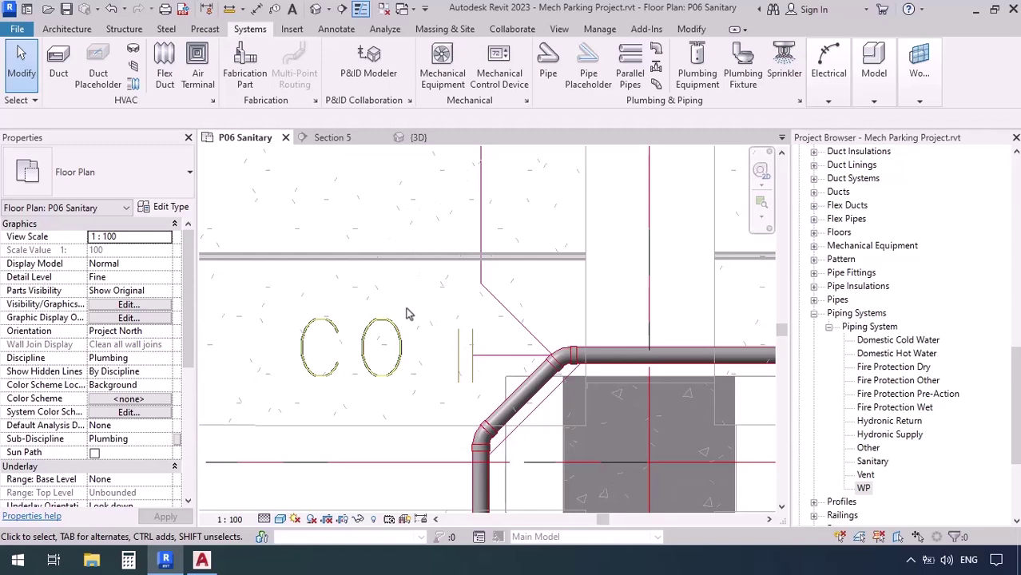
scroll(405, 314, down, 5)
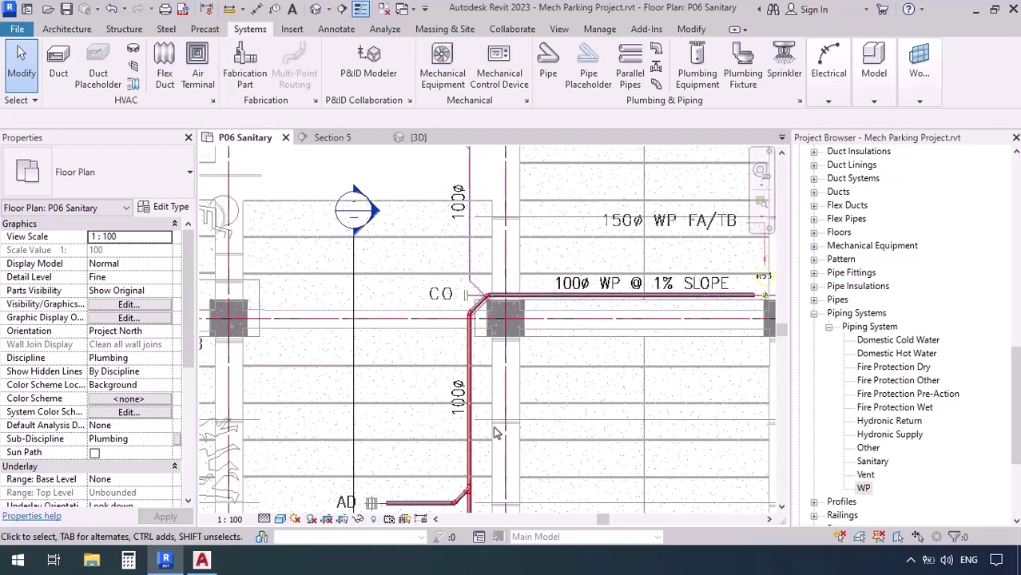
middle_drag(420, 203, 430, 305)
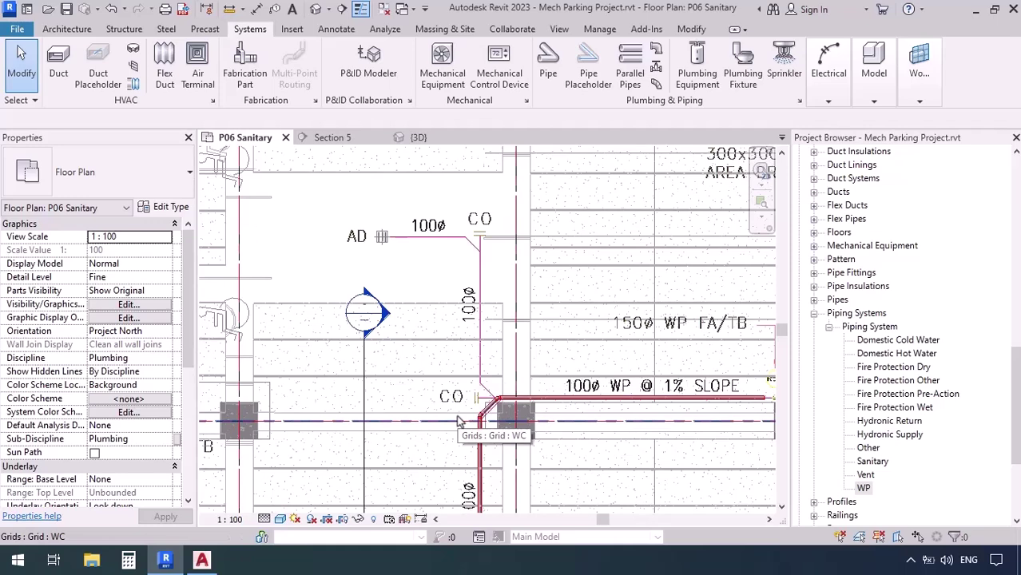
Step: Draw a 100 mm PVC WP test branch at 1% slope below the lower AD branch, turning 45° and stopping short of the main
middle_drag(468, 249, 495, 400)
scroll(494, 399, up, 3)
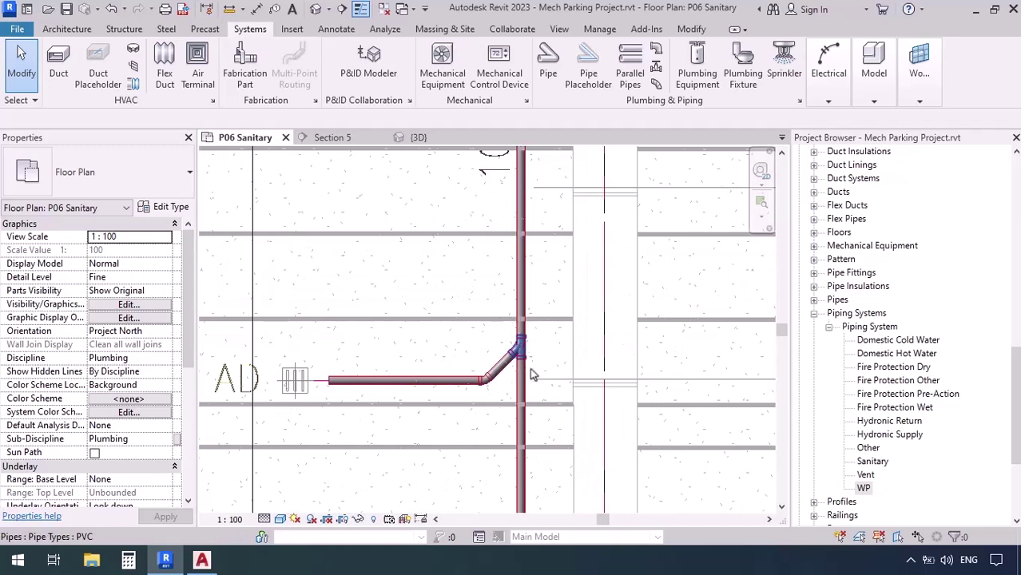
middle_drag(388, 473, 368, 361)
key(p)
key(i)
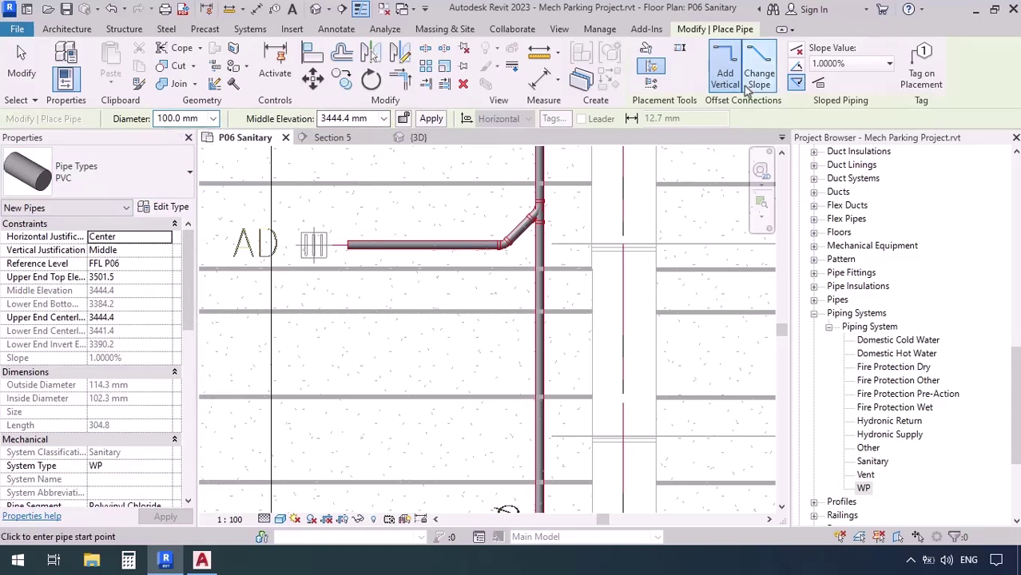
click(356, 367)
click(489, 367)
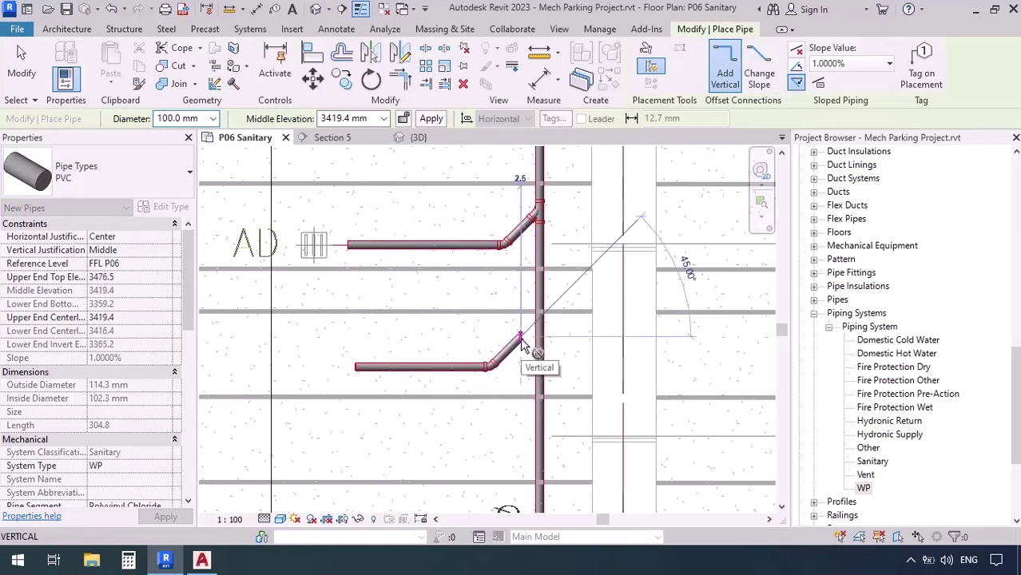
click(521, 340)
scroll(521, 339, up, 3)
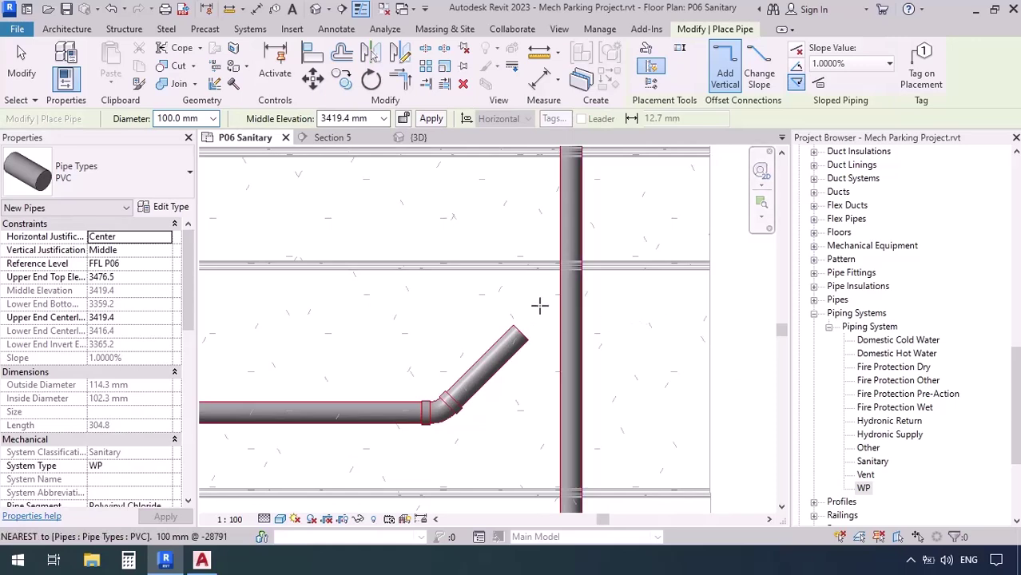
scroll(601, 312, down, 5)
scroll(465, 417, up, 4)
scroll(454, 281, up, 2)
key(Escape)
key(Escape)
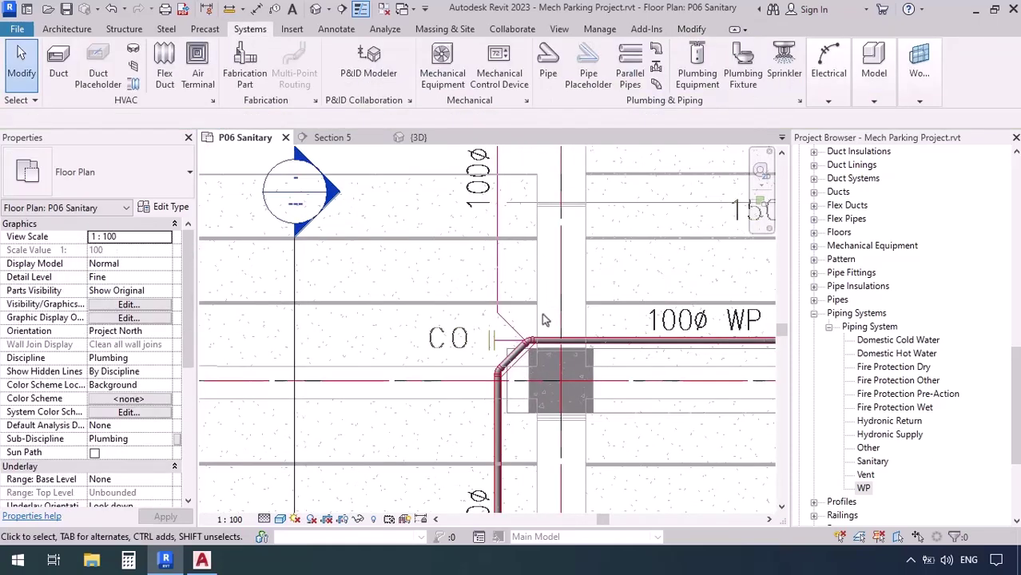
Step: Try converting the upper 45° bend near the CO symbol into a sanitary tee, and undo the conversion
scroll(513, 345, up, 2)
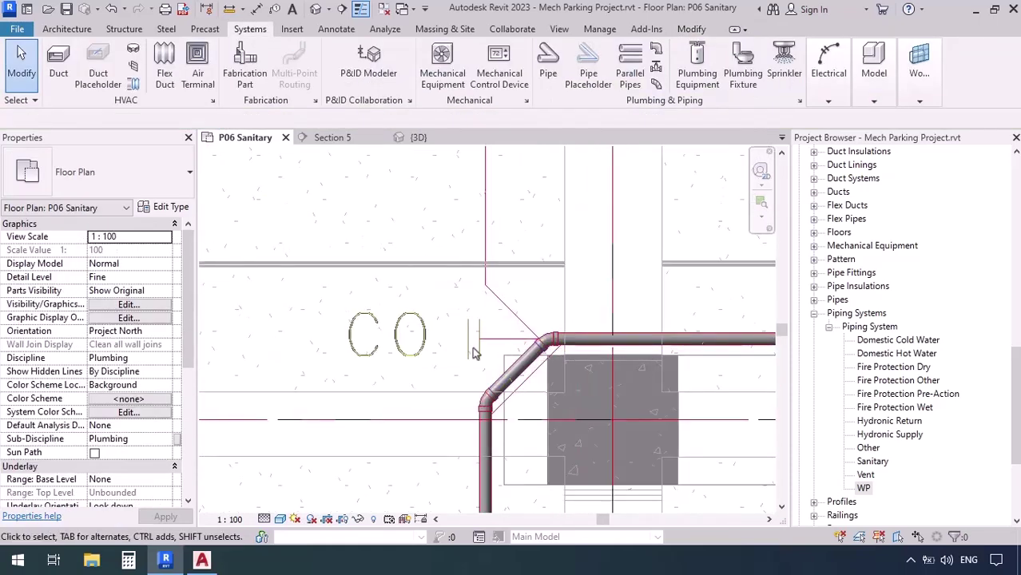
scroll(486, 353, up, 2)
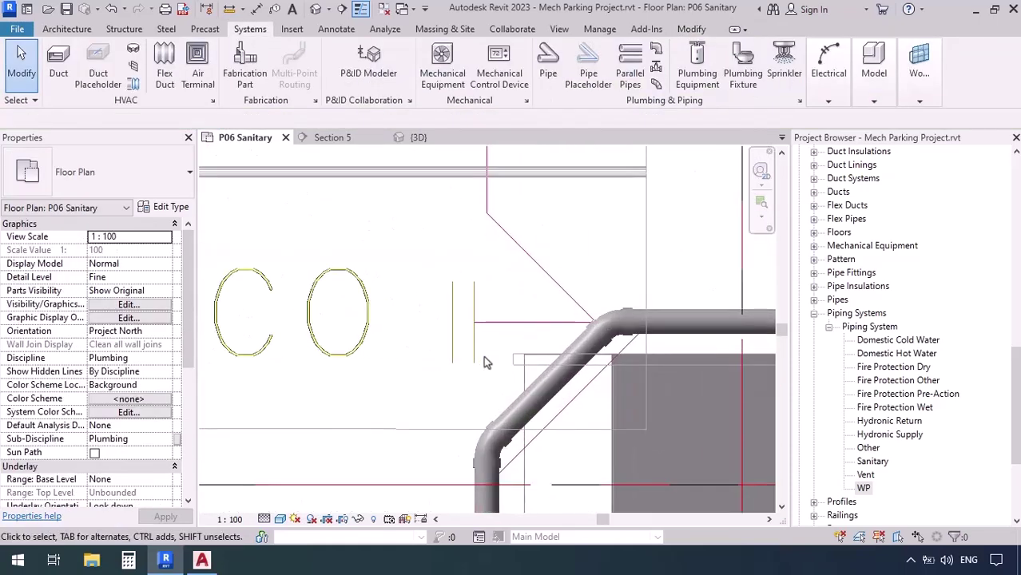
click(597, 330)
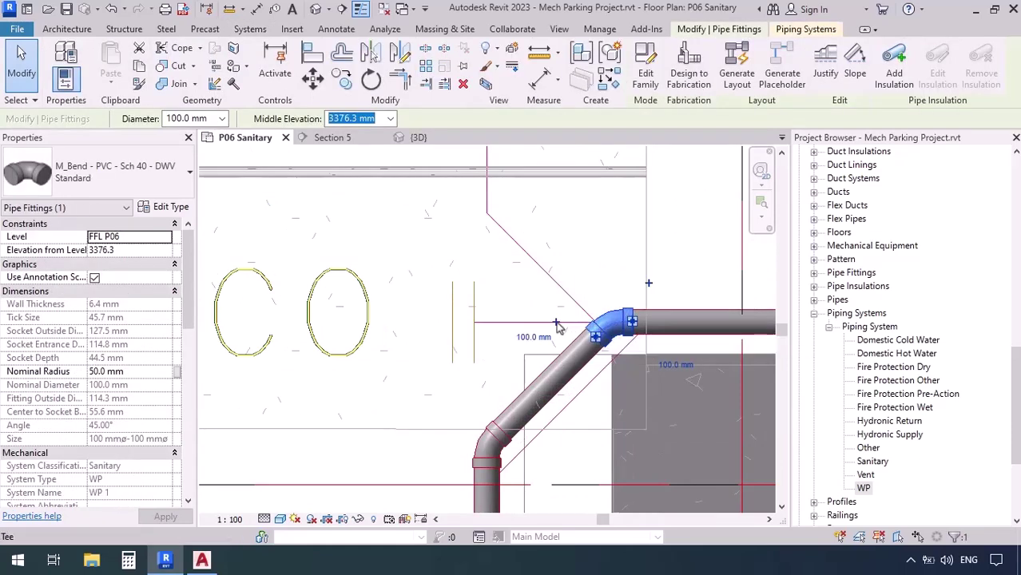
key(Escape)
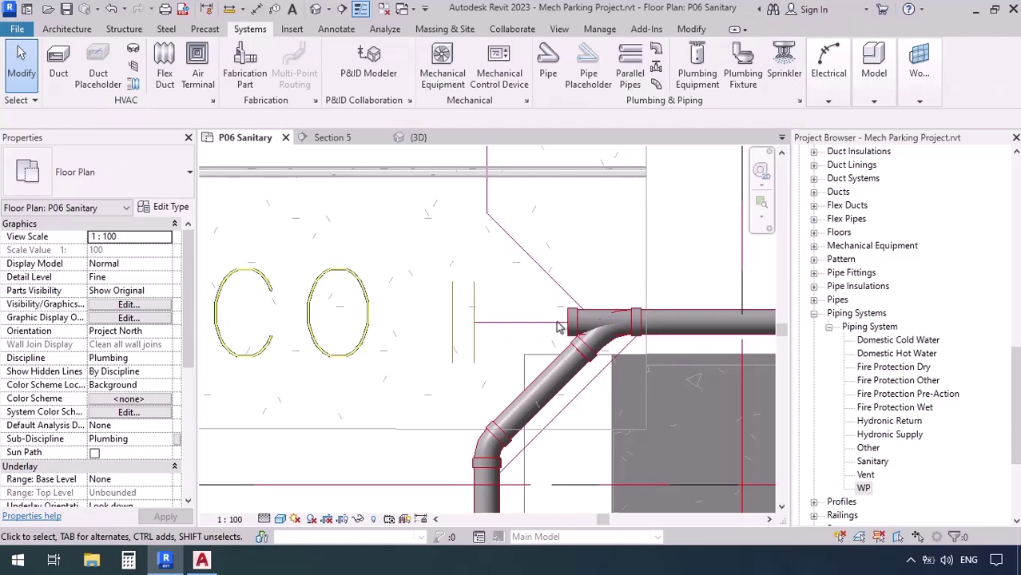
click(557, 325)
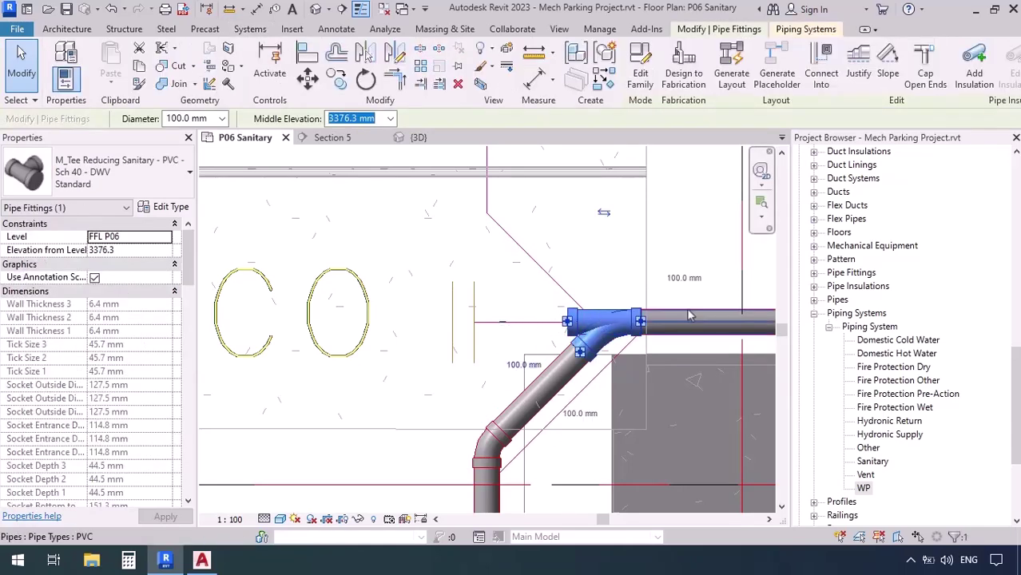
click(502, 323)
scroll(507, 269, down, 3)
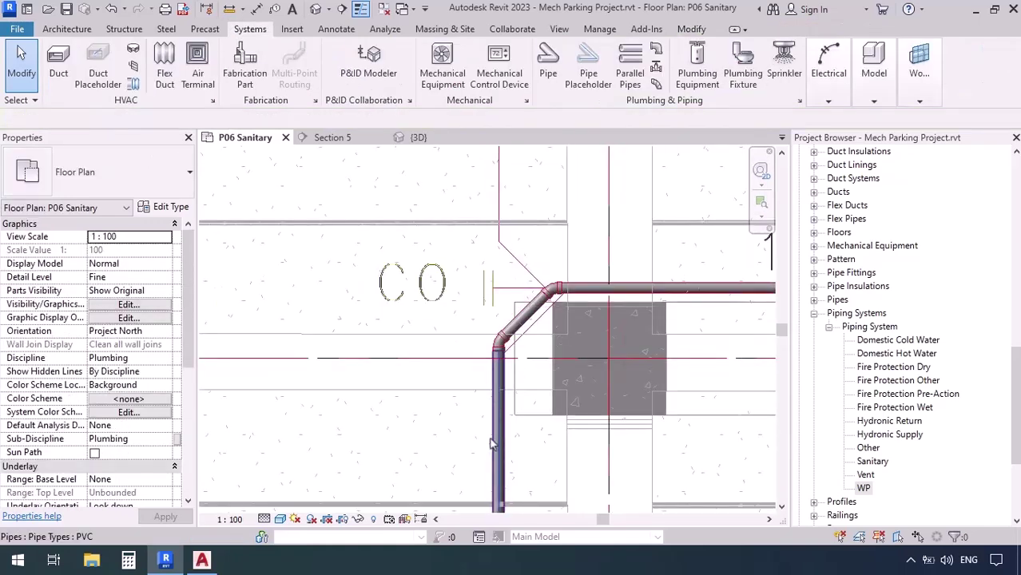
Step: Convert the upper 45° bend beside the column into a reducing sanitary tee with its open end facing the CO symbol
scroll(503, 299, up, 5)
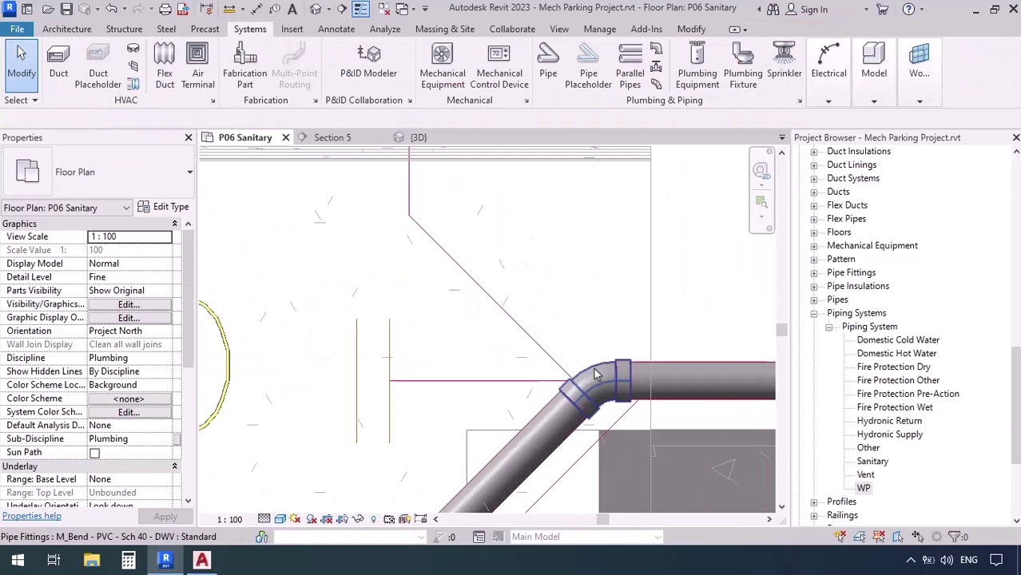
click(594, 375)
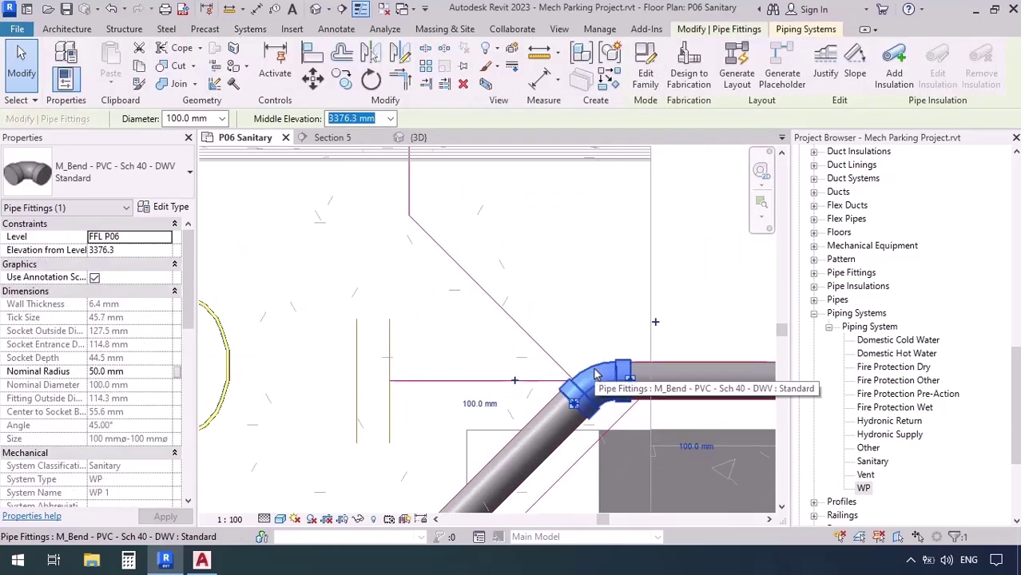
key(Escape)
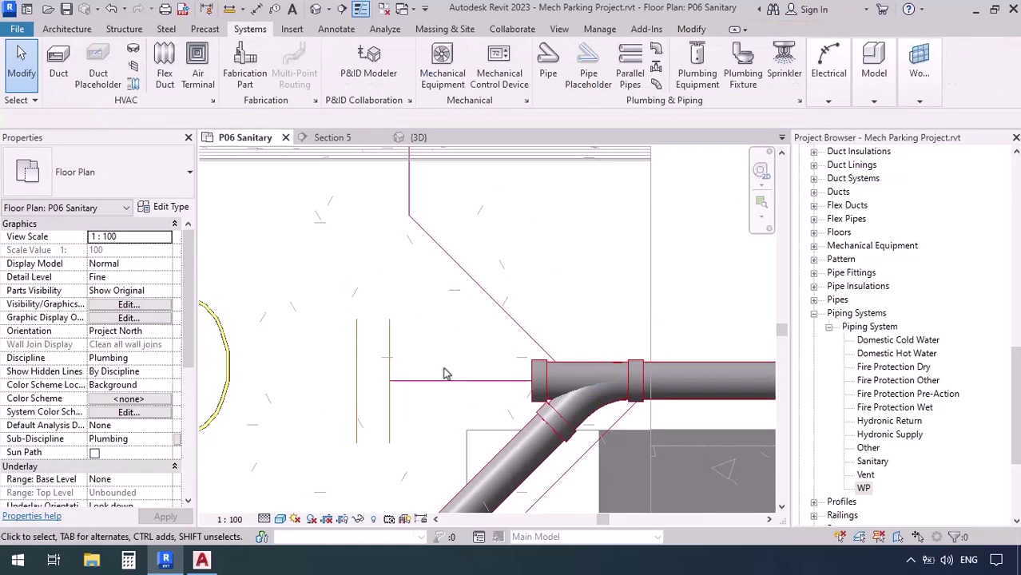
click(523, 387)
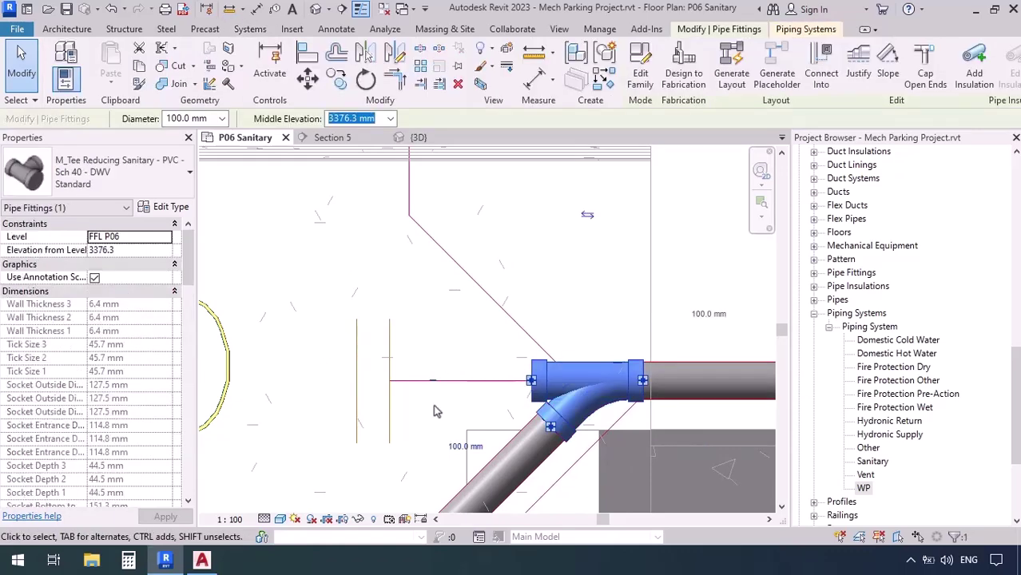
Step: Draw a short 100 mm PVC pipe from the tee's open end toward the CO symbol, sloping up at 1%
scroll(479, 392, down, 3)
scroll(480, 392, down, 3)
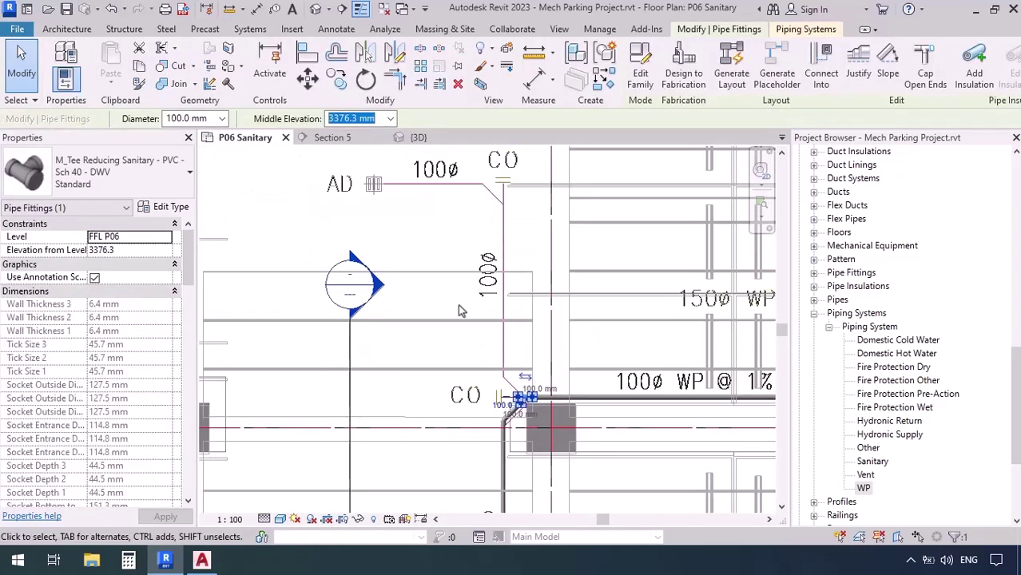
middle_drag(480, 392, 476, 345)
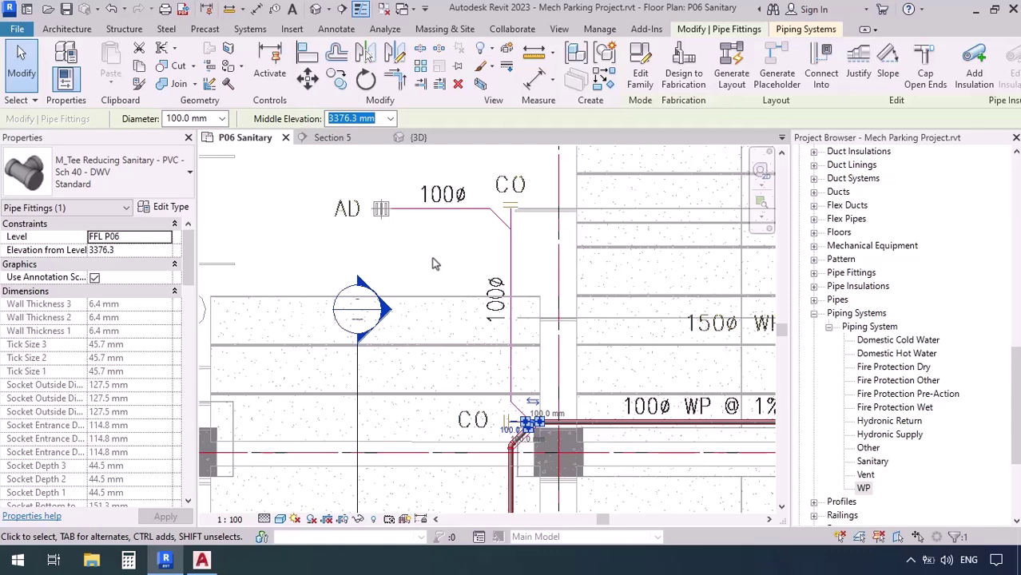
scroll(527, 420, up, 6)
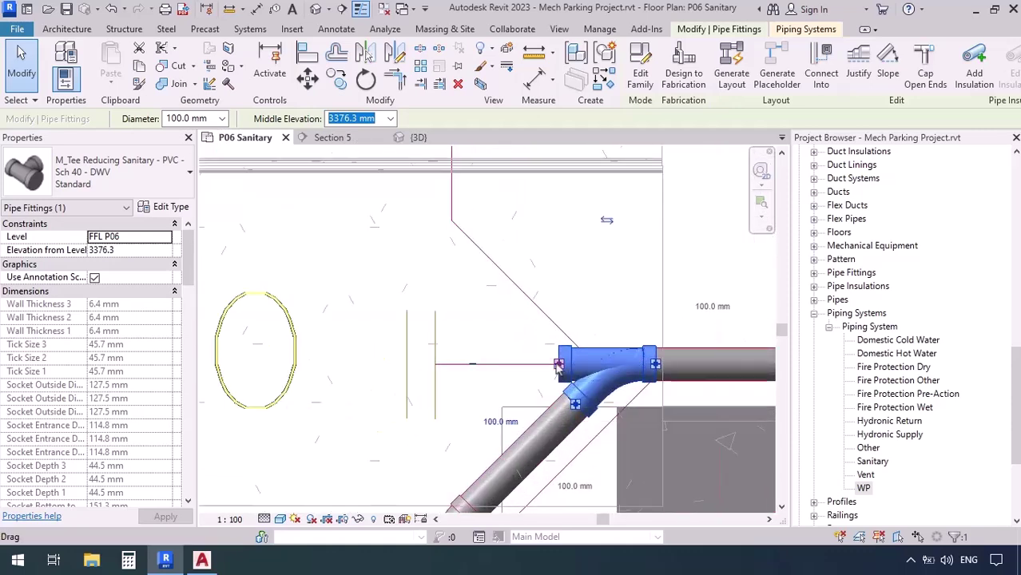
right_click(558, 365)
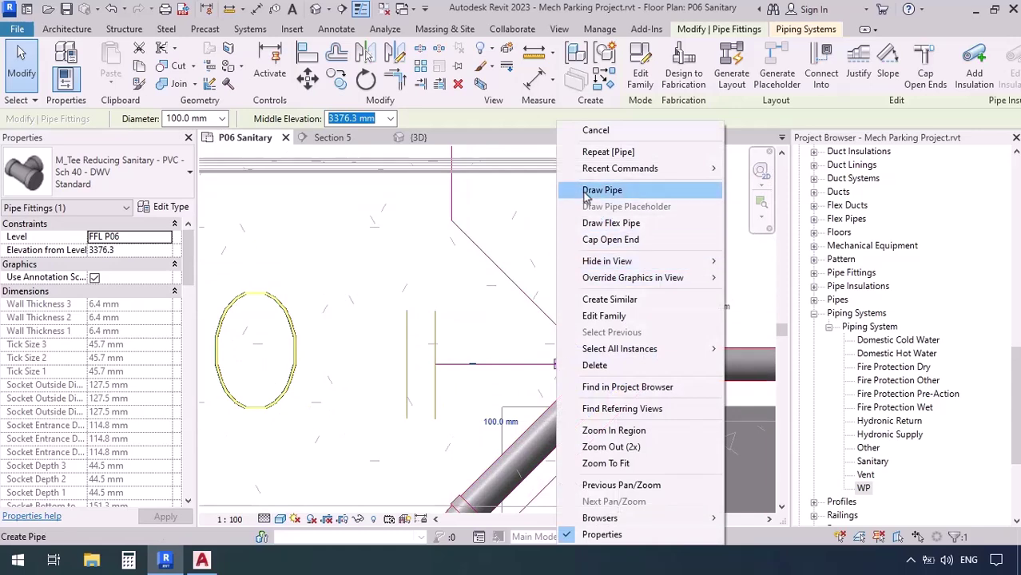
click(509, 345)
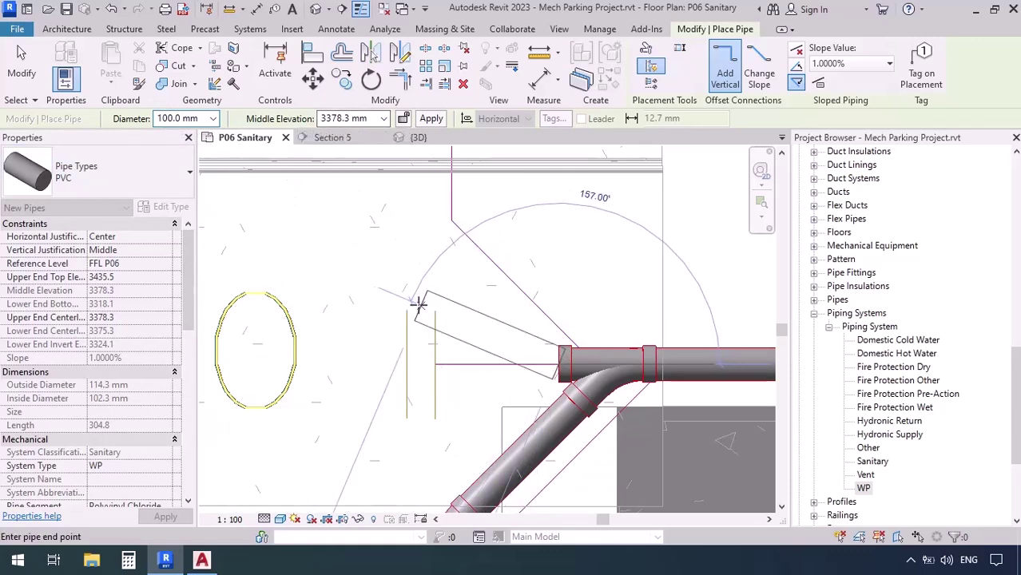
click(796, 68)
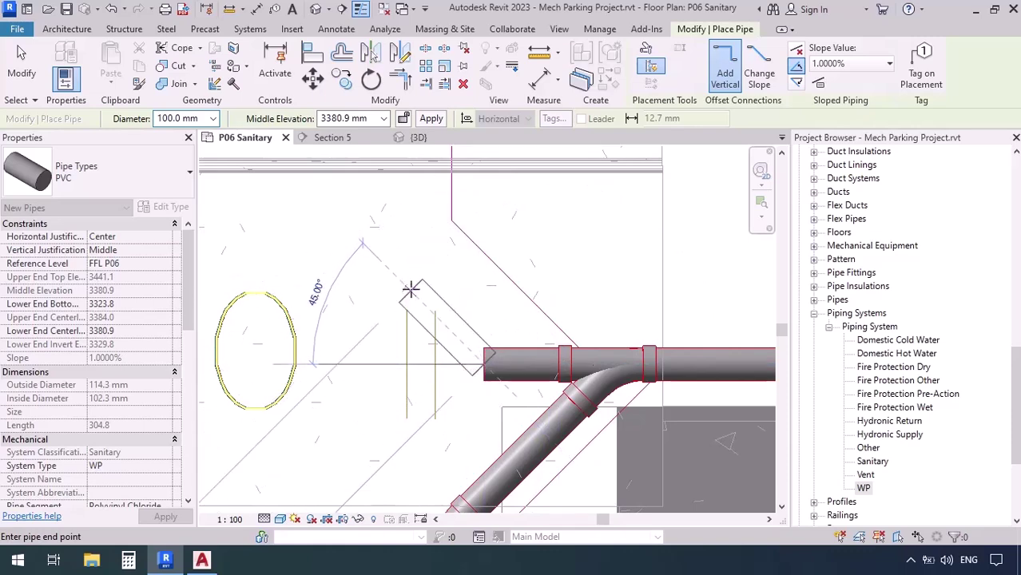
Step: Continue the pipe through a 45° offset, north alongside the drawn 100ø line, through another 45° offset, and west to the upper AD drain
click(411, 289)
scroll(423, 296, up, 5)
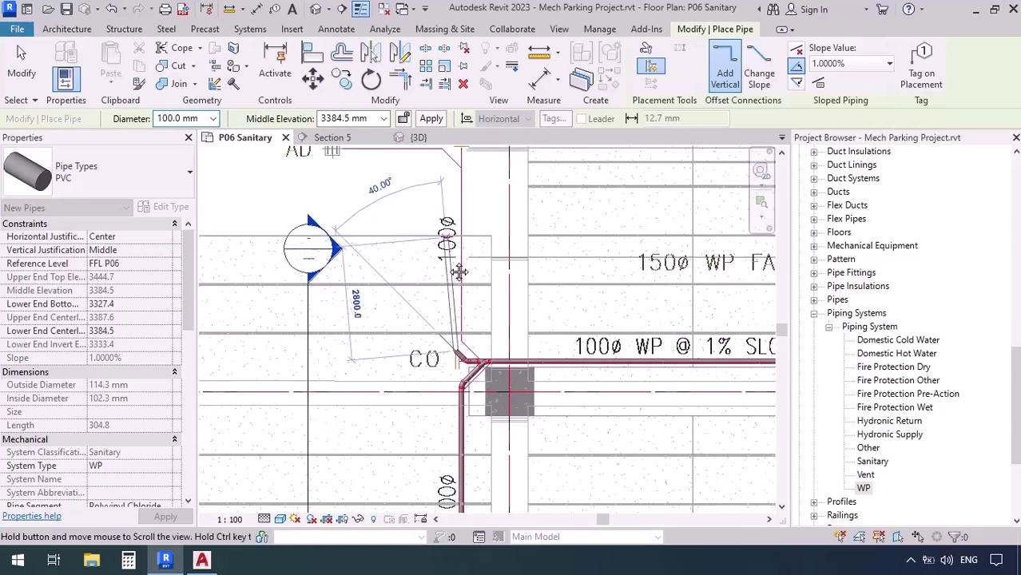
middle_drag(455, 249, 468, 352)
scroll(472, 285, up, 5)
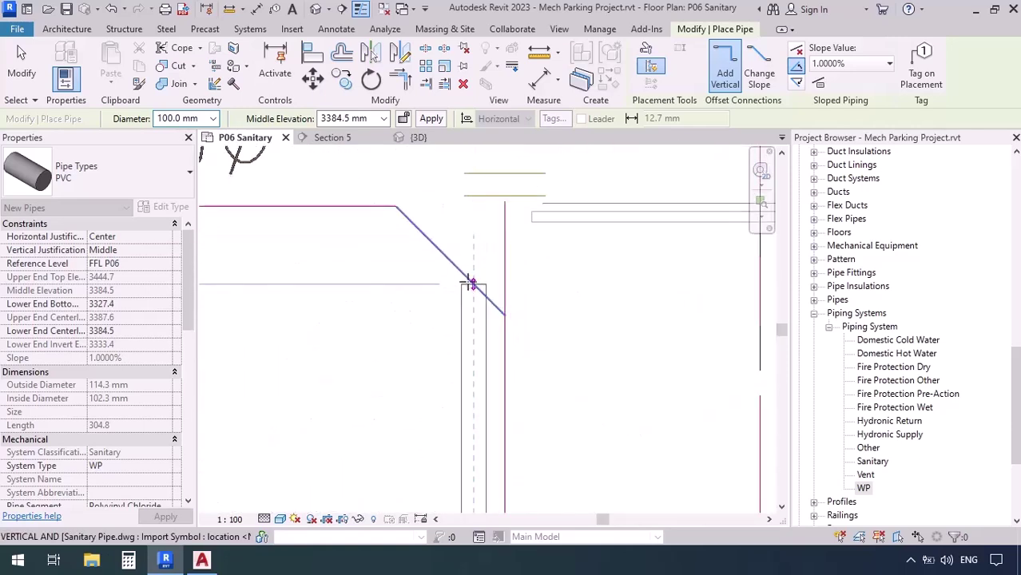
click(472, 284)
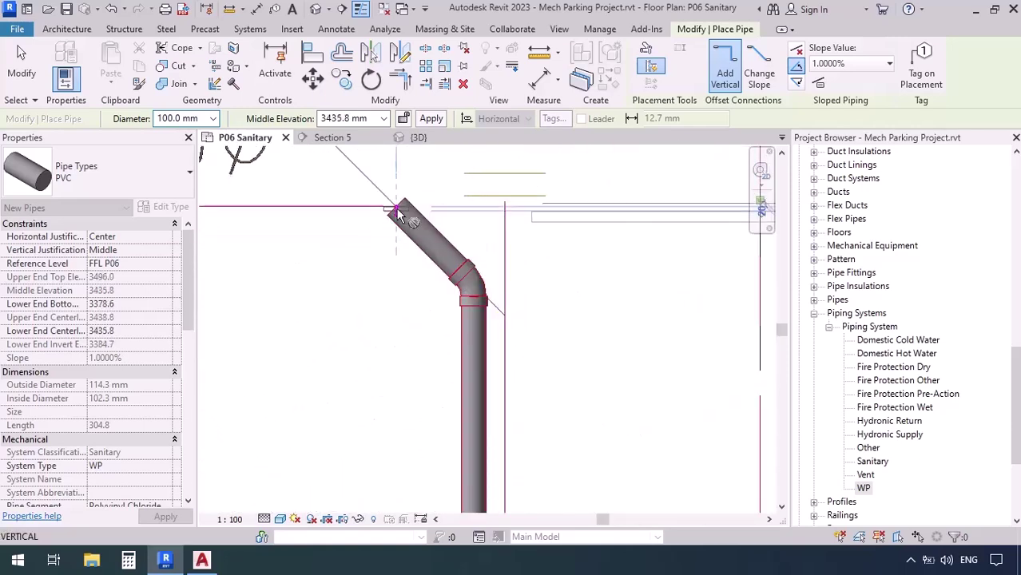
scroll(400, 216, down, 3)
middle_drag(400, 216, 577, 246)
click(391, 246)
key(Escape)
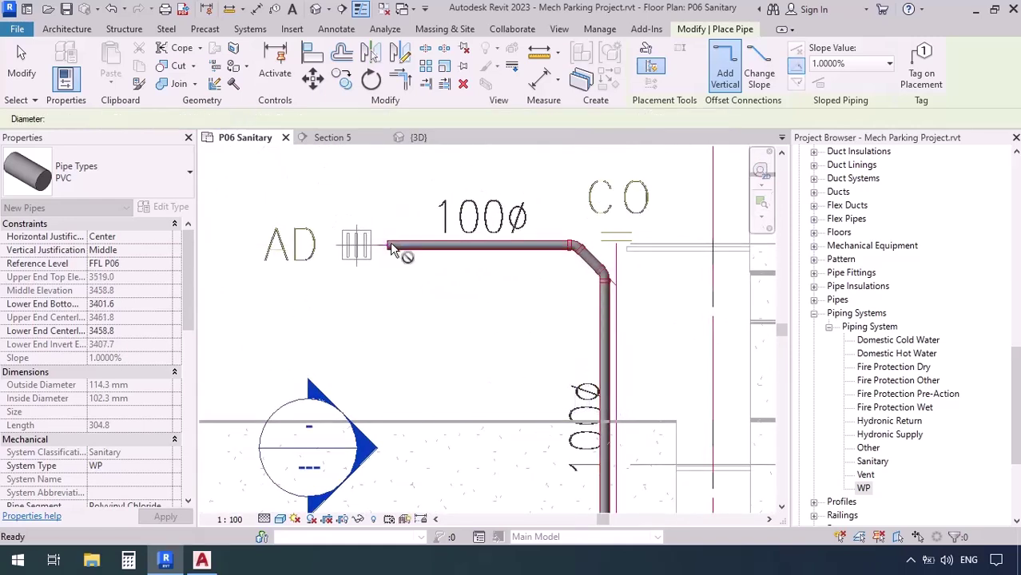
scroll(391, 249, down, 3)
key(Escape)
Step: Try converting the bend just west of the column's tee into another tee, and undo the conversion
scroll(449, 359, up, 1)
scroll(452, 342, up, 6)
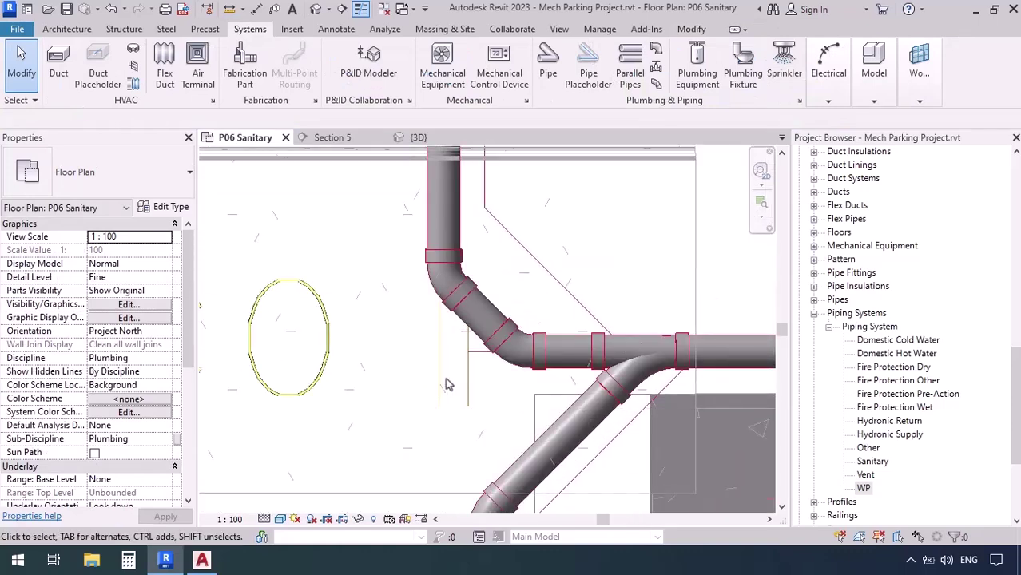
scroll(510, 345, down, 2)
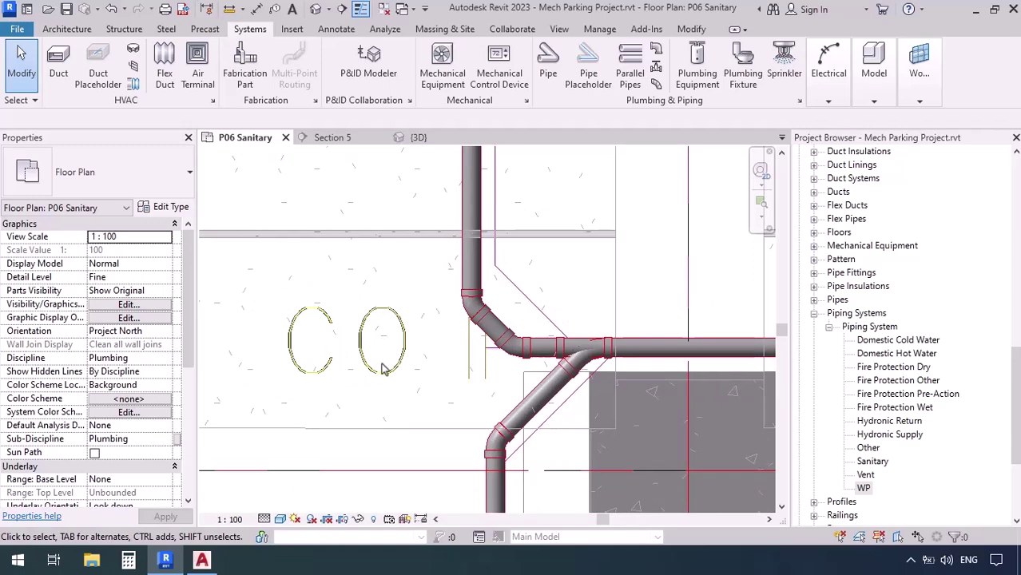
click(500, 358)
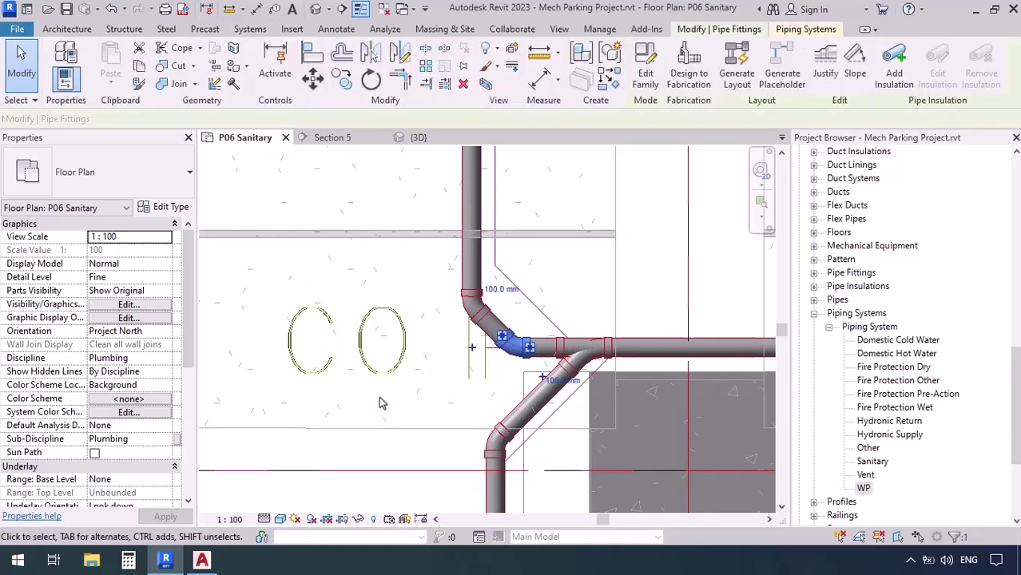
click(406, 440)
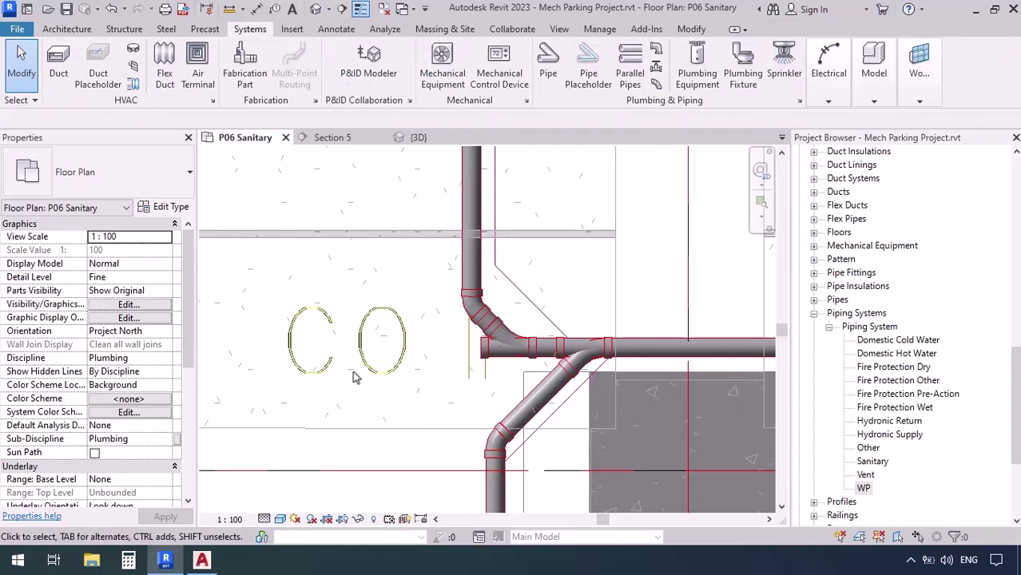
key(ctrl+z)
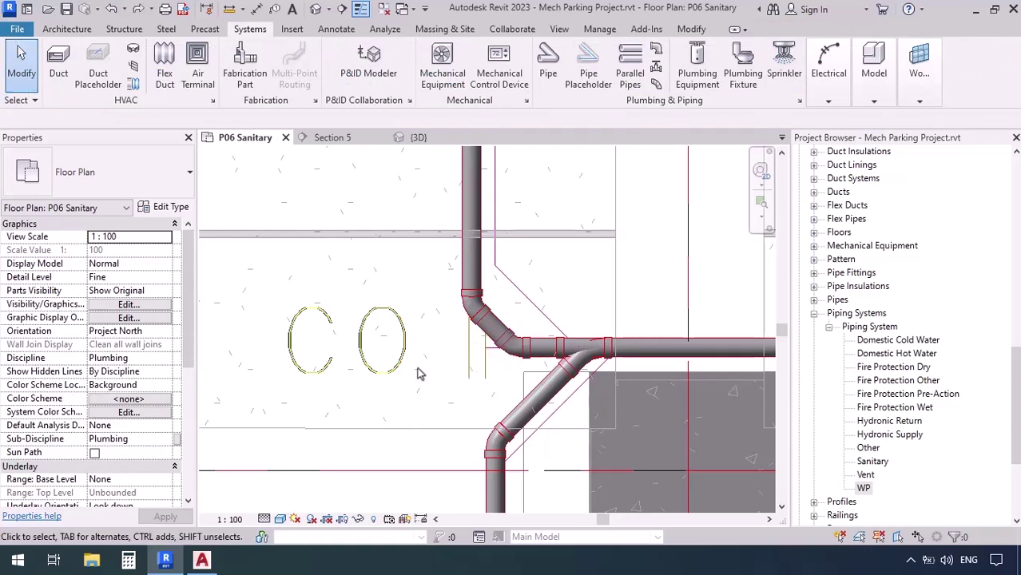
Step: Try nudging the 45° bend west of the column's tee farther west and converting it into a tee
scroll(445, 371, up, 2)
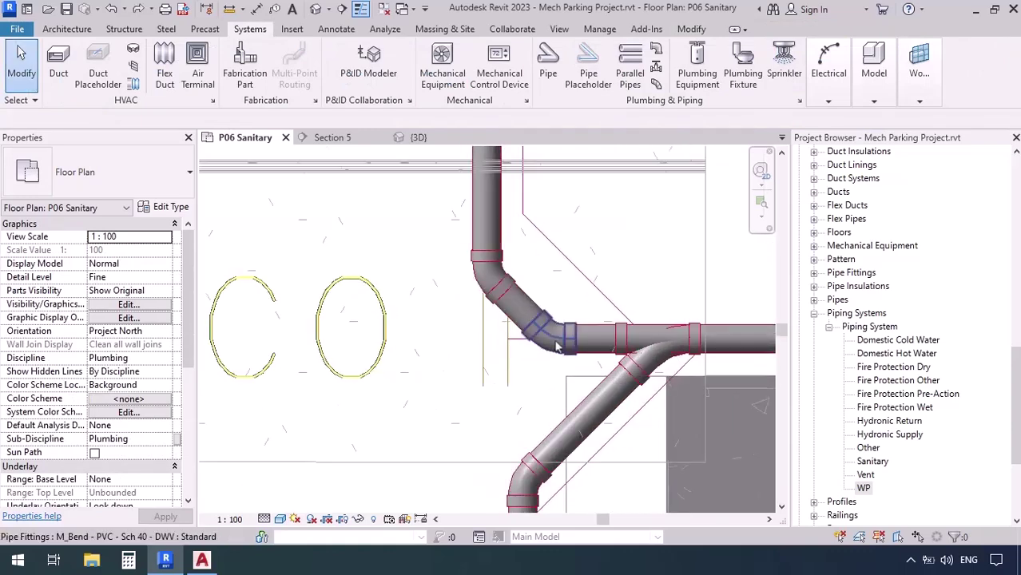
click(554, 345)
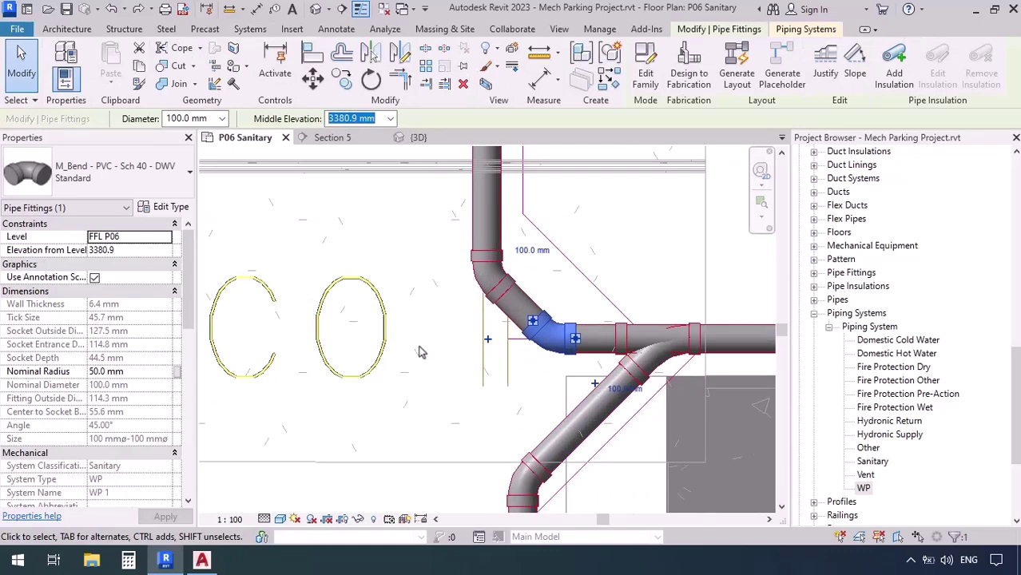
key(Left)
key(Left)
key(Left)
key(Left)
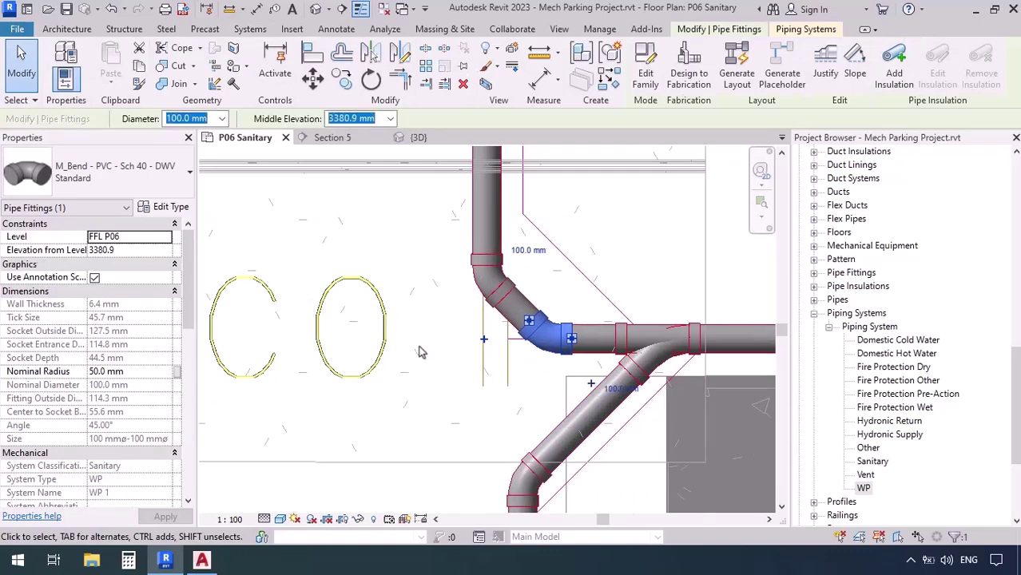
key(Left)
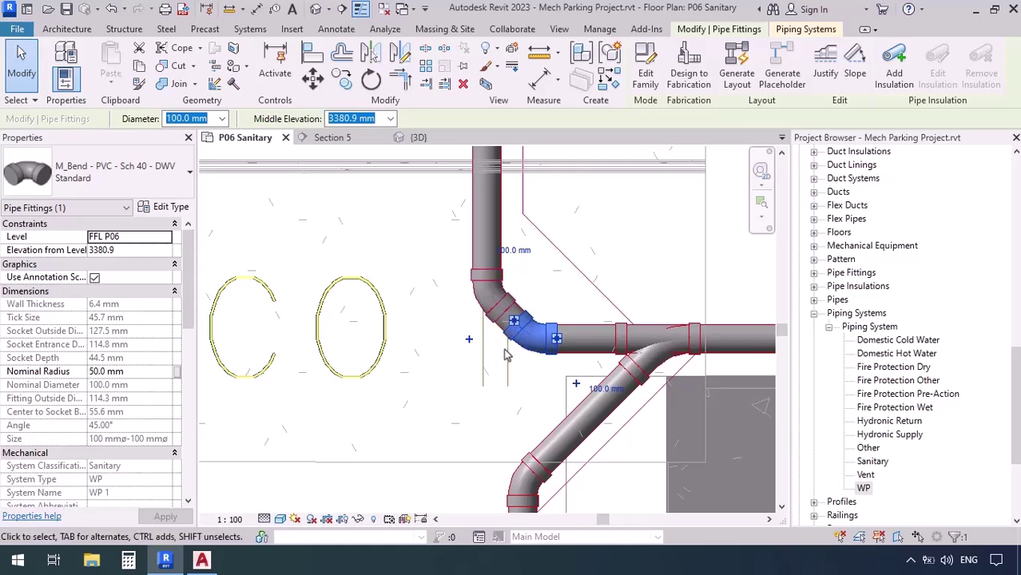
click(469, 342)
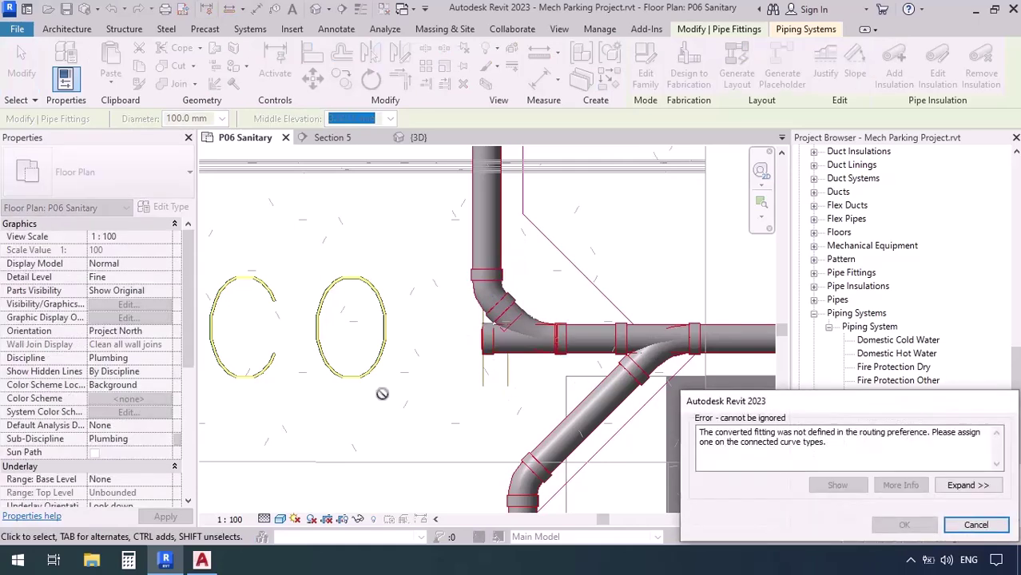
scroll(503, 321, up, 5)
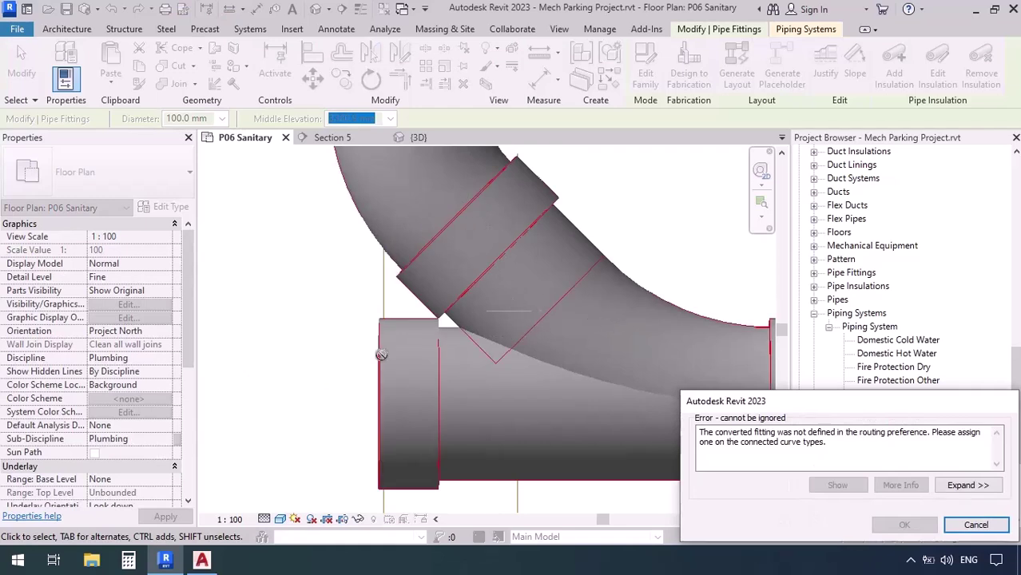
scroll(397, 344, down, 3)
scroll(397, 343, down, 2)
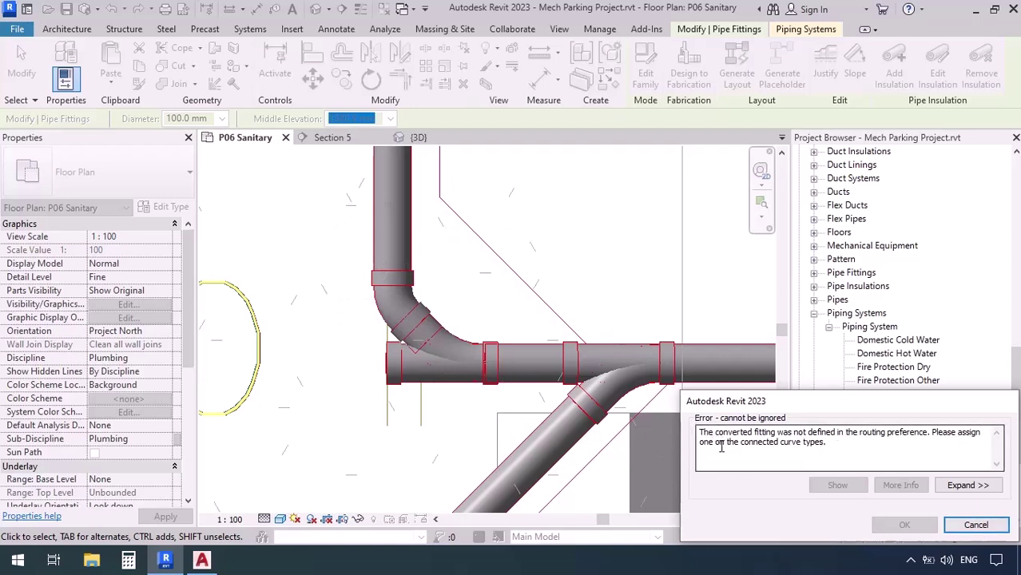
click(975, 526)
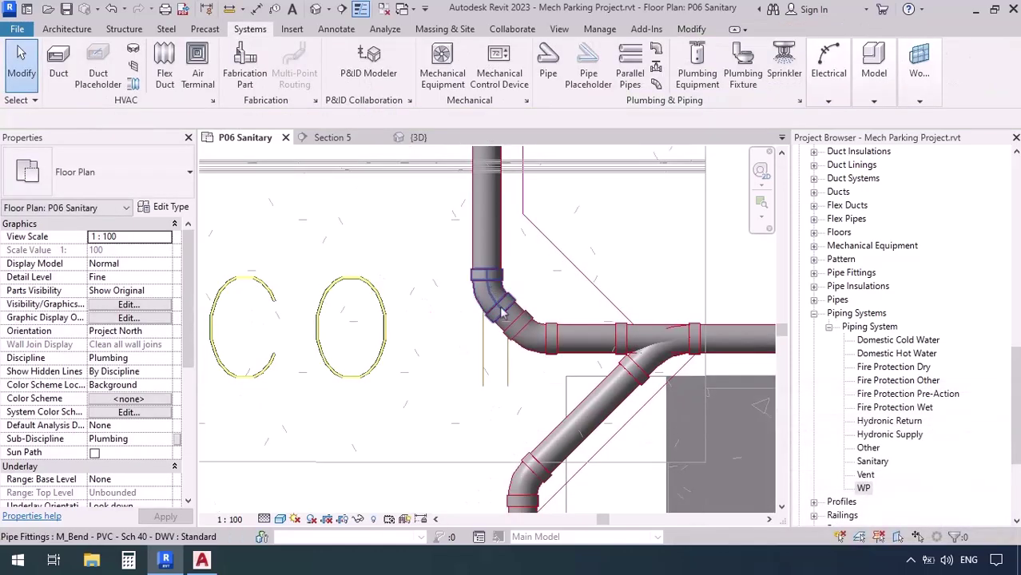
Step: Nudge the 45° bend east and convert it into a reducing sanitary tee with its open end facing the CO symbol
click(519, 332)
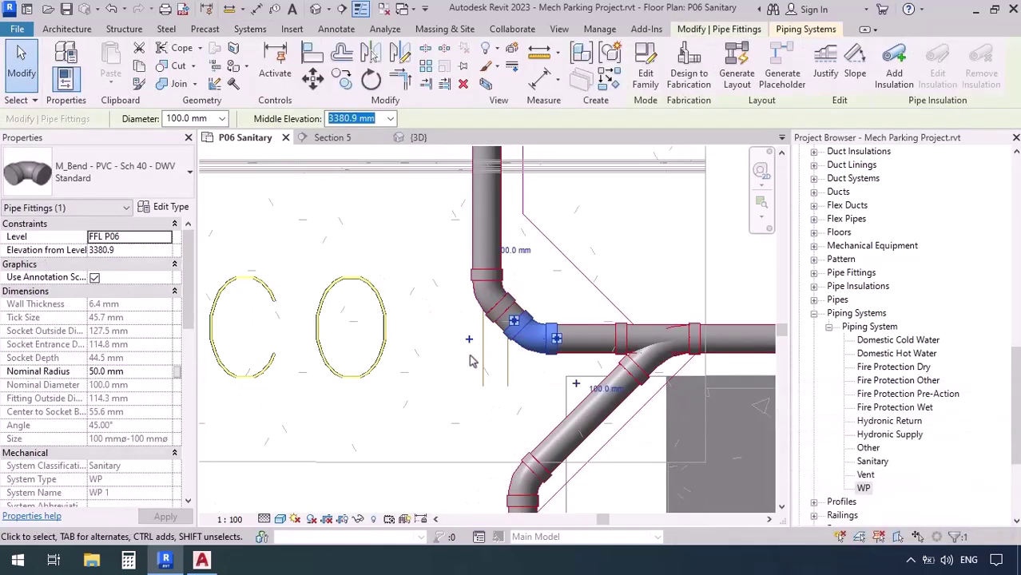
key(Right)
key(Right)
key(Right)
key(Right)
key(Right)
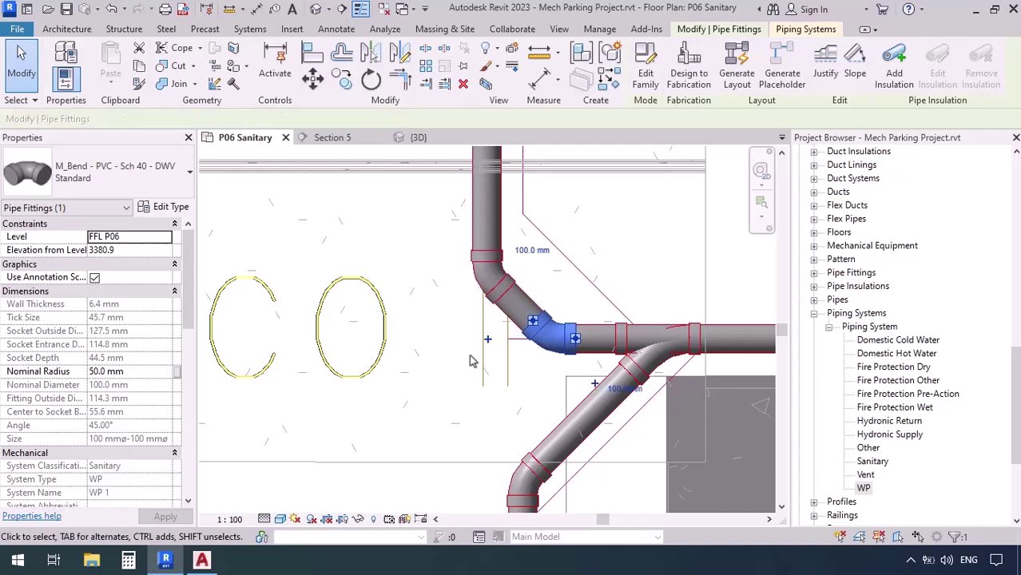
click(438, 408)
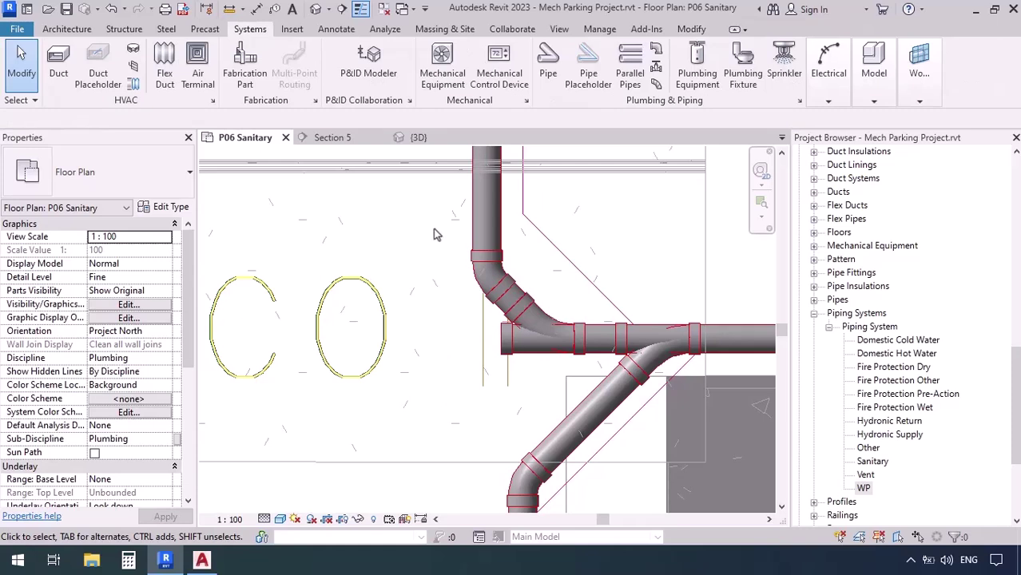
Step: Nudge the western tee, its short diagonal pipe and the upper bend together east, close to the column's tee
drag(434, 228, 596, 364)
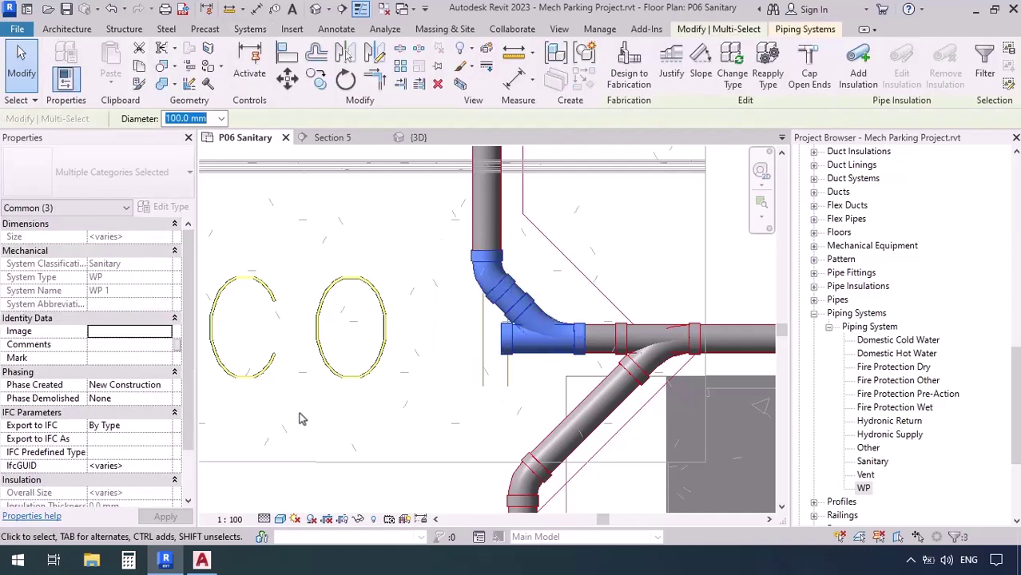
key(Right)
key(Right)
key(Right)
key(Right)
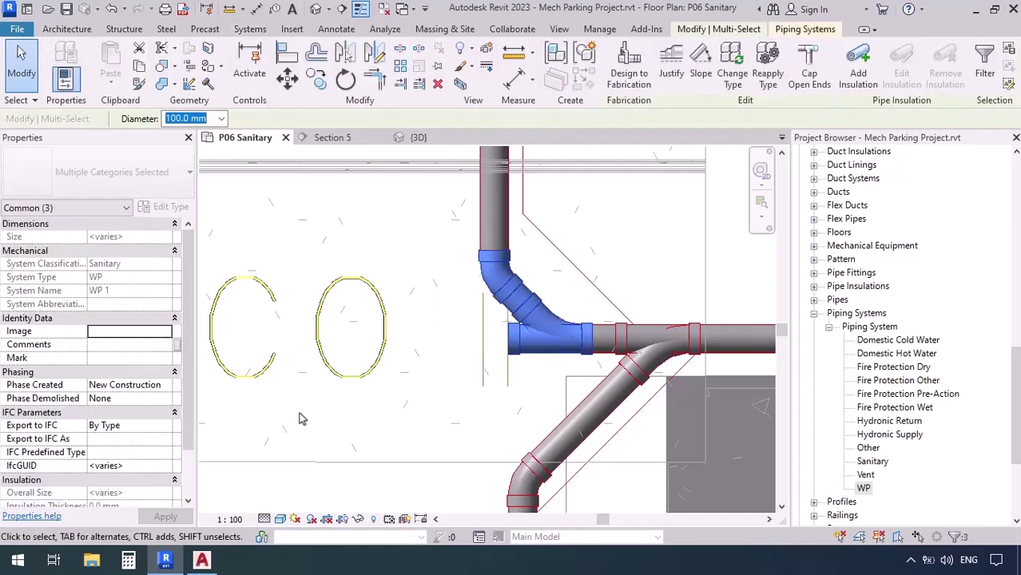
key(Right)
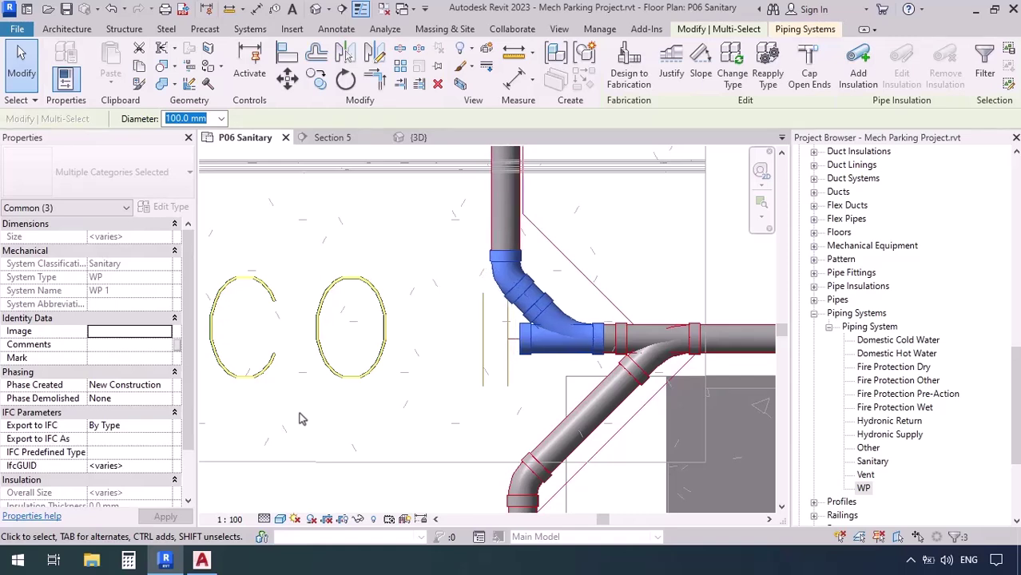
key(Right)
key(Right)
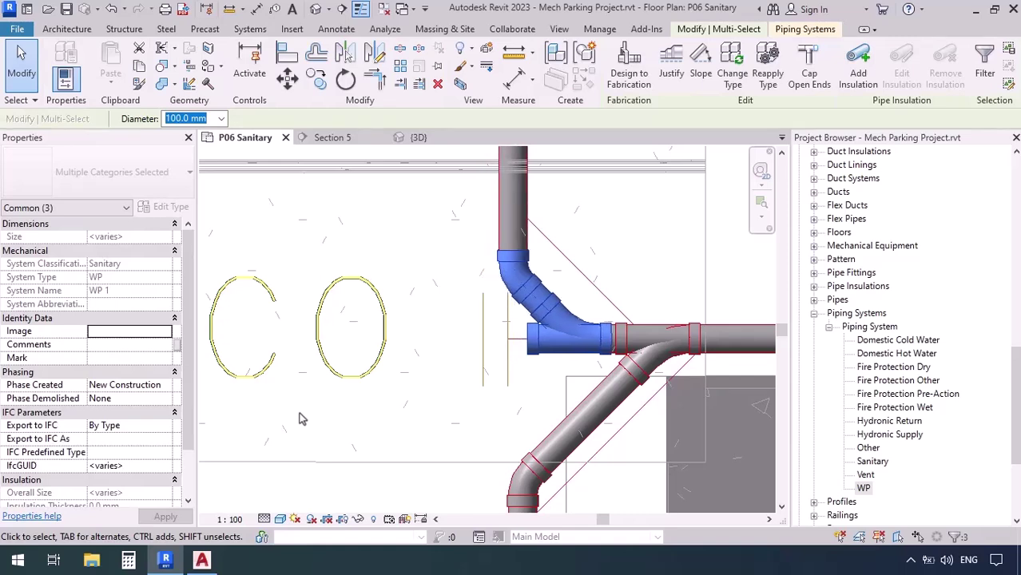
click(477, 389)
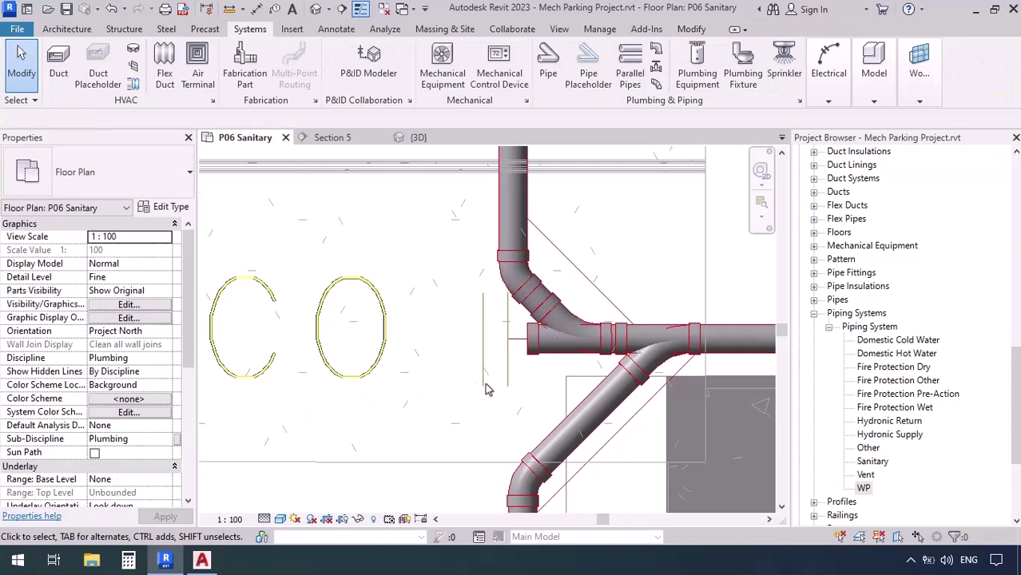
Step: Switch to AutoCAD, examine the pipe junction beside the CO symbol in the Sanitary Pipe drawing, and return to Revit
middle_drag(593, 398, 544, 344)
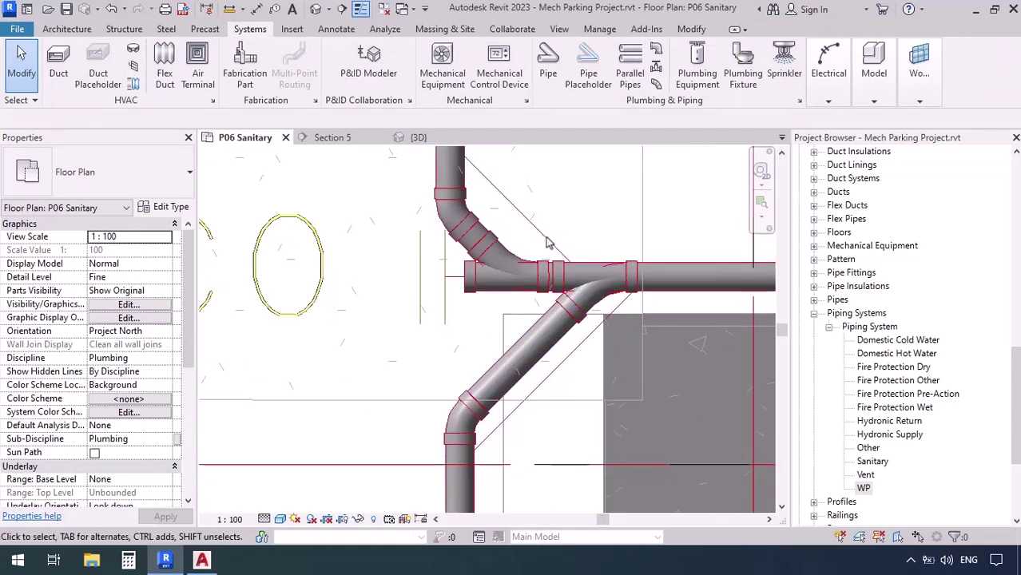
click(202, 560)
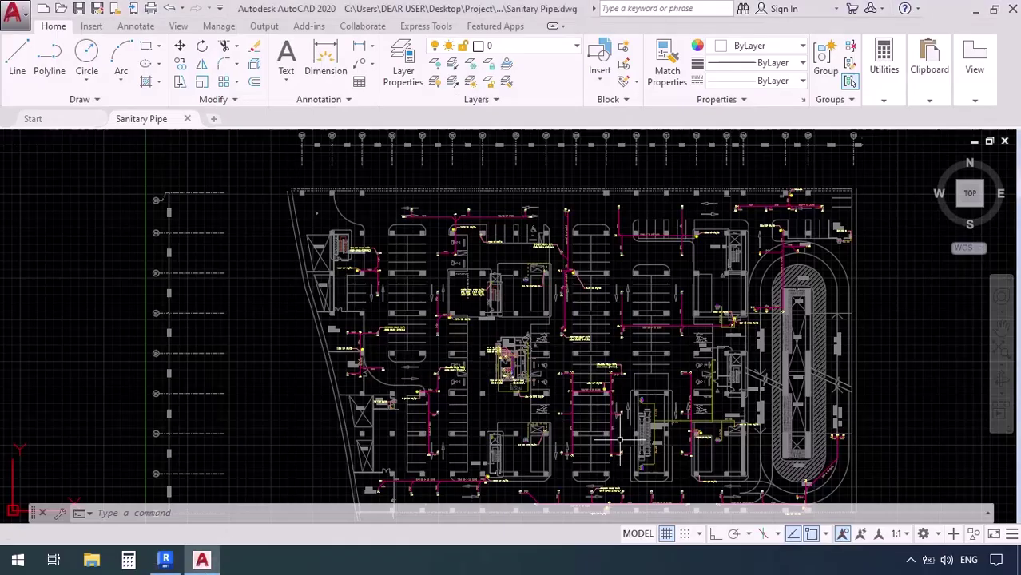
scroll(571, 387, up, 5)
scroll(569, 382, up, 6)
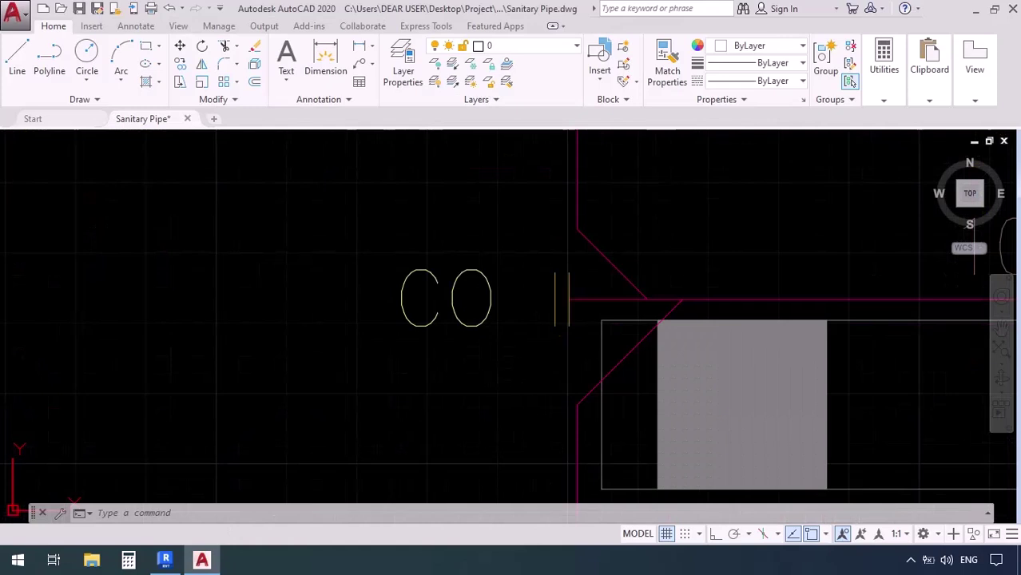
middle_drag(513, 384, 479, 392)
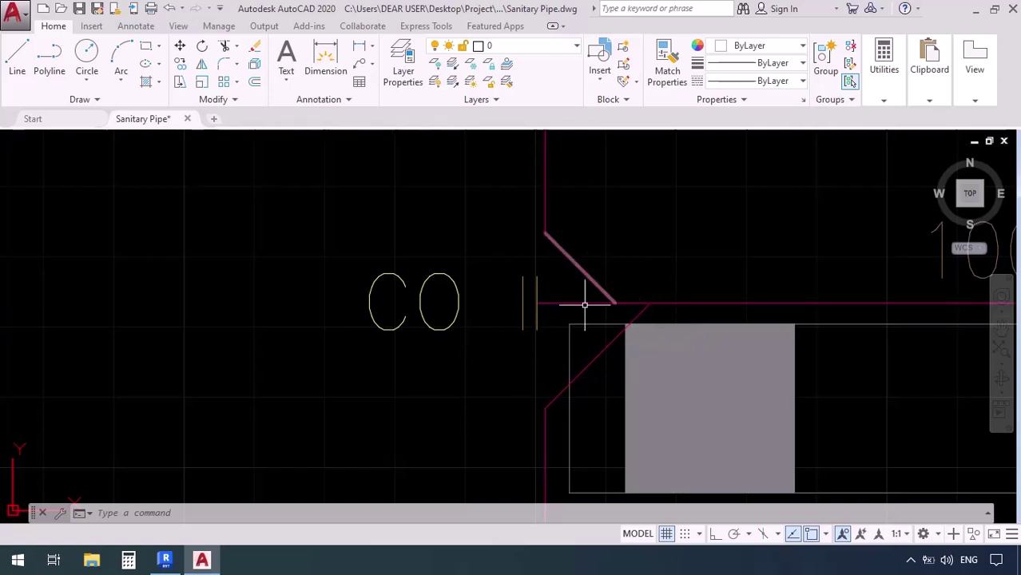
click(164, 560)
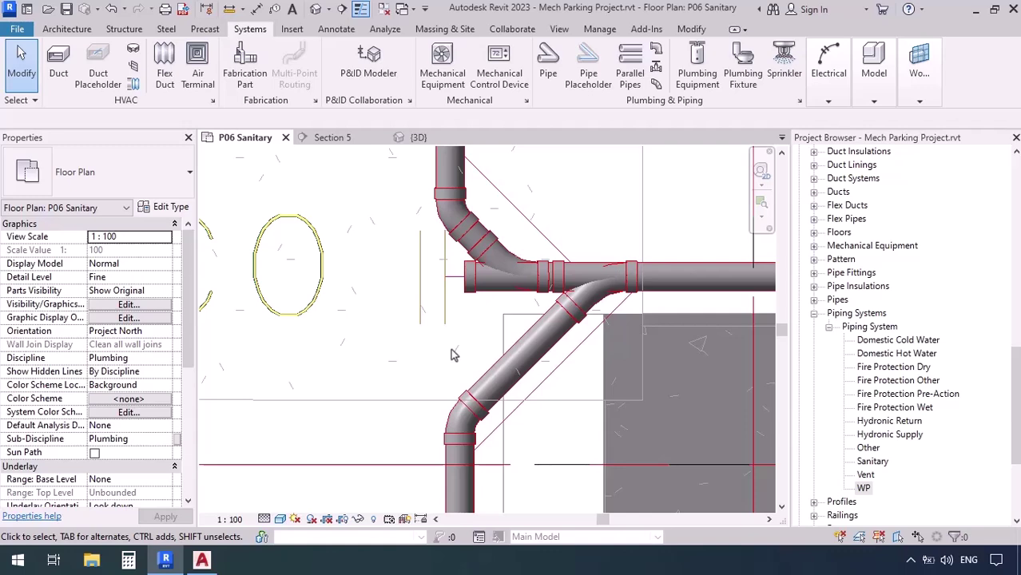
Step: Examine the modelled AD branches and the double-tee junction beside the CO symbol in the P06 Sanitary plan
scroll(438, 312, down, 5)
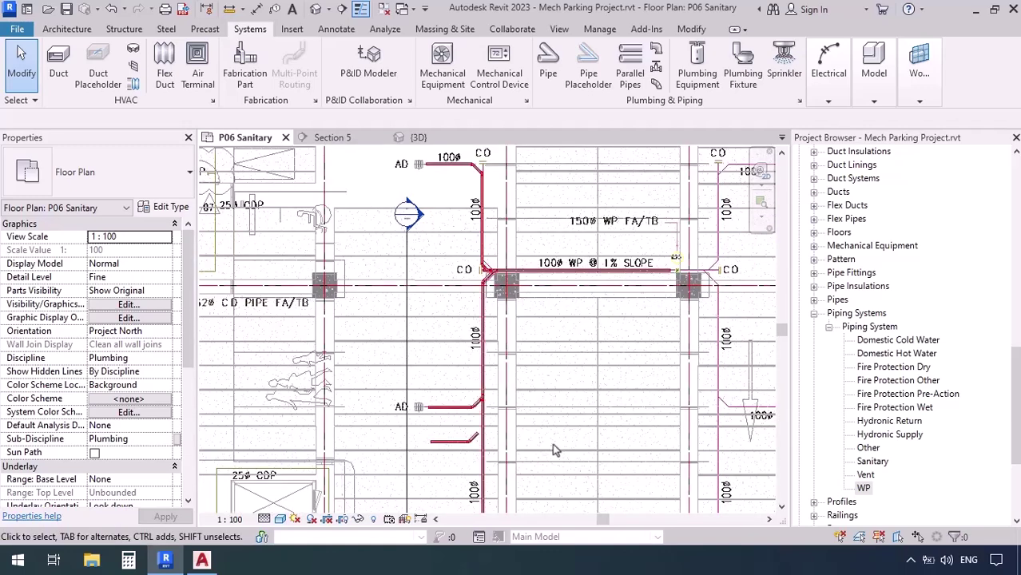
scroll(539, 442, down, 3)
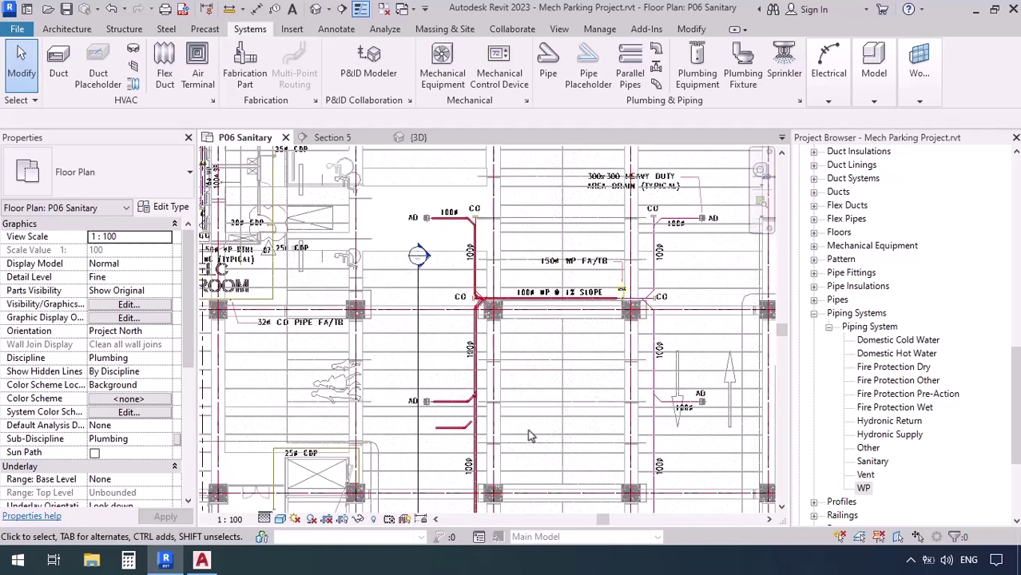
scroll(432, 425, up, 4)
scroll(431, 425, up, 1)
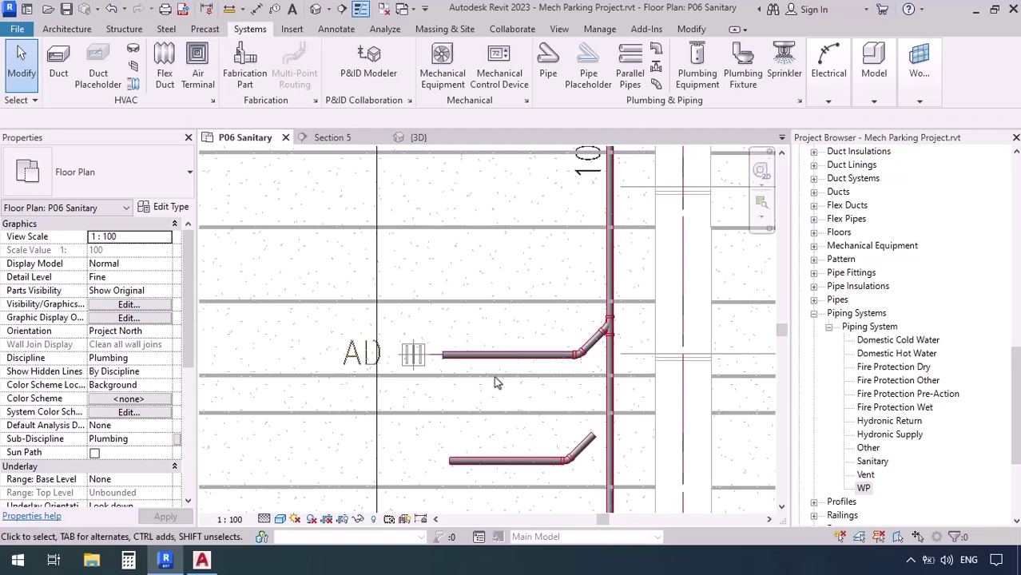
scroll(495, 382, down, 2)
middle_drag(507, 276, 492, 333)
scroll(547, 266, up, 4)
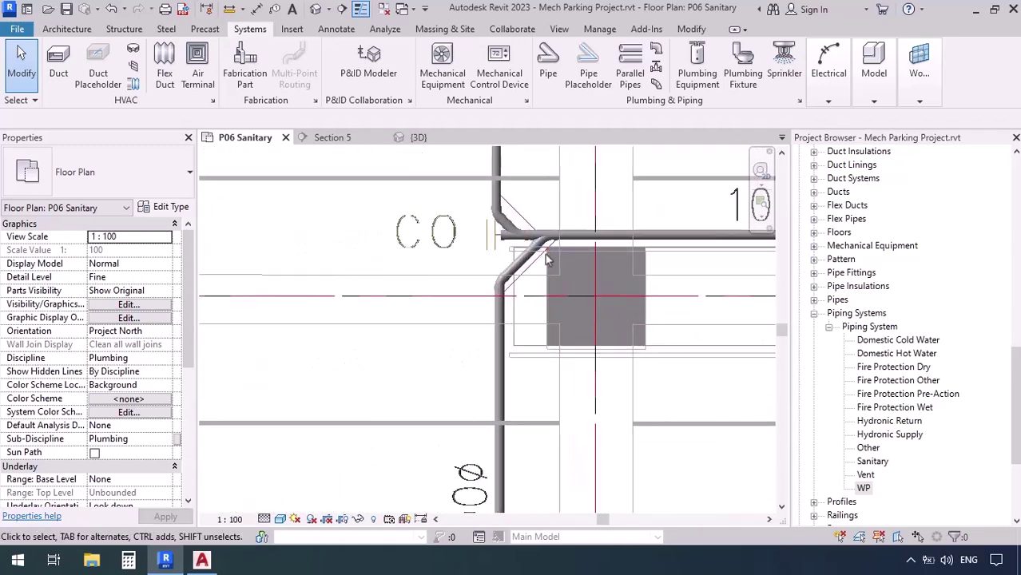
scroll(496, 236, up, 2)
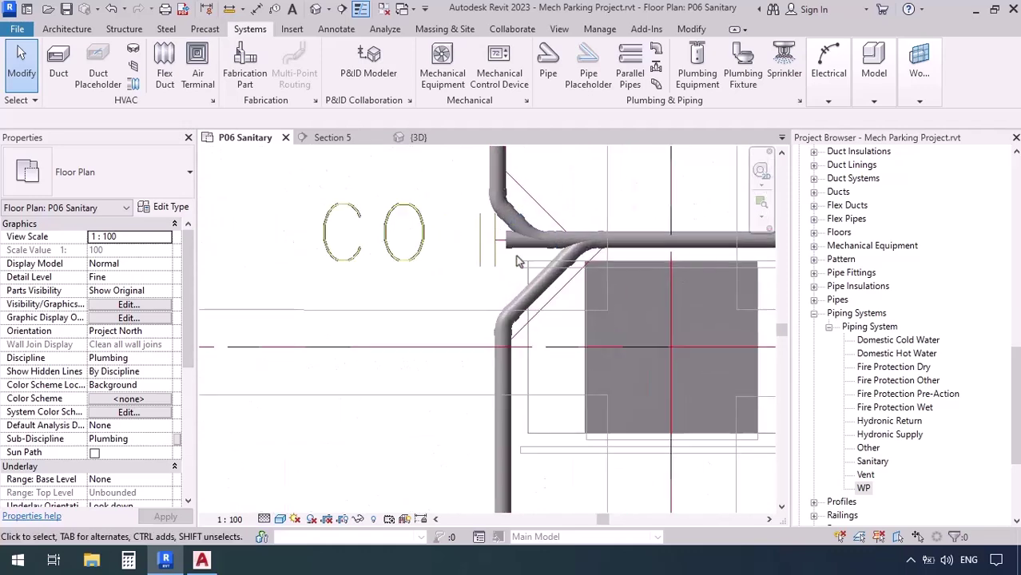
click(506, 241)
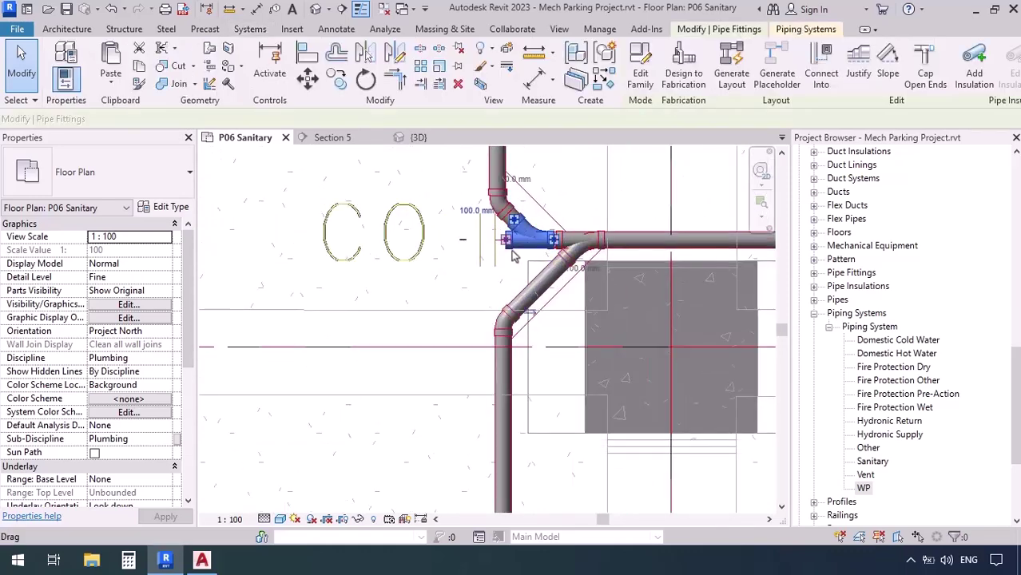
right_click(507, 241)
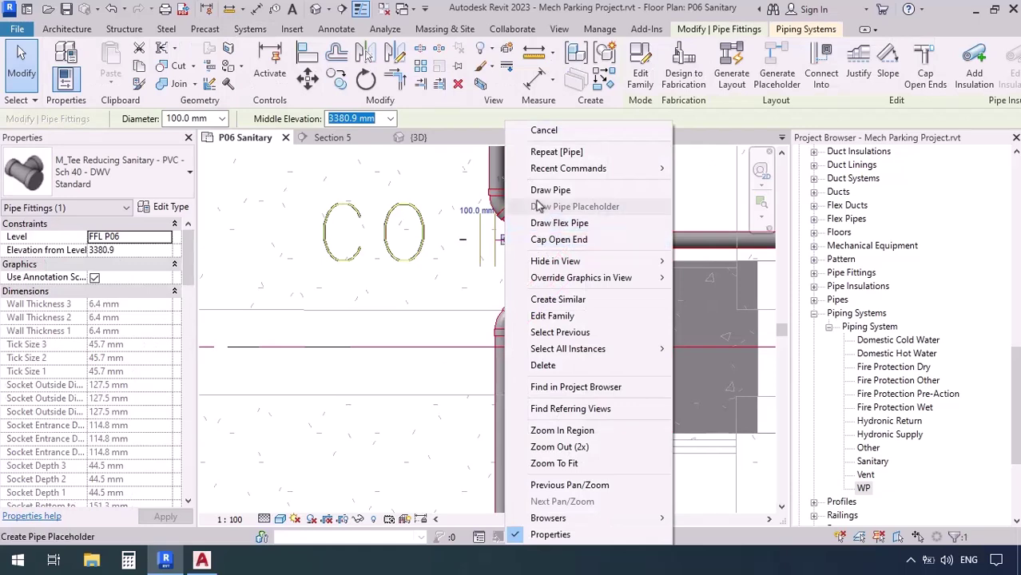
click(429, 285)
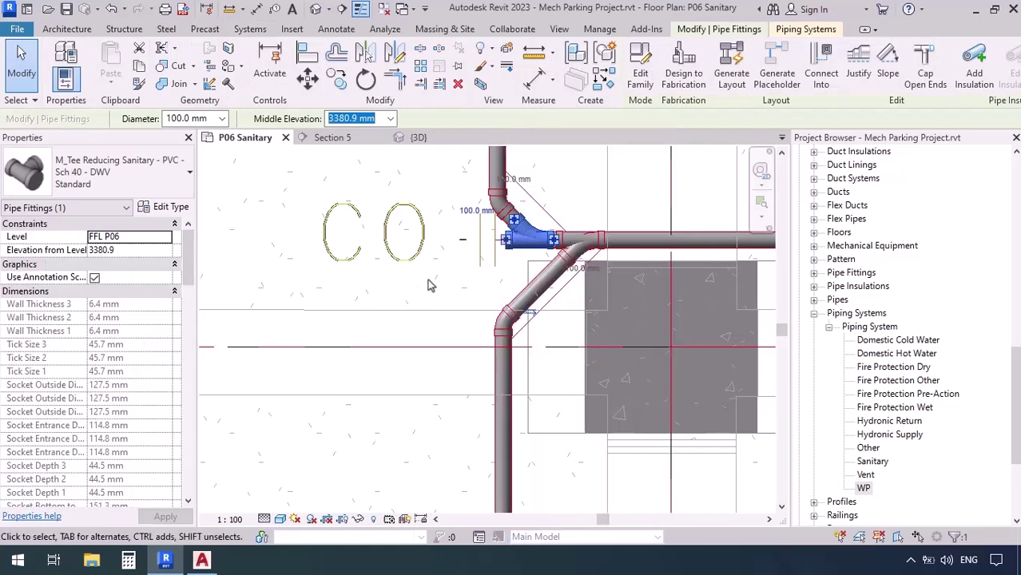
key(Escape)
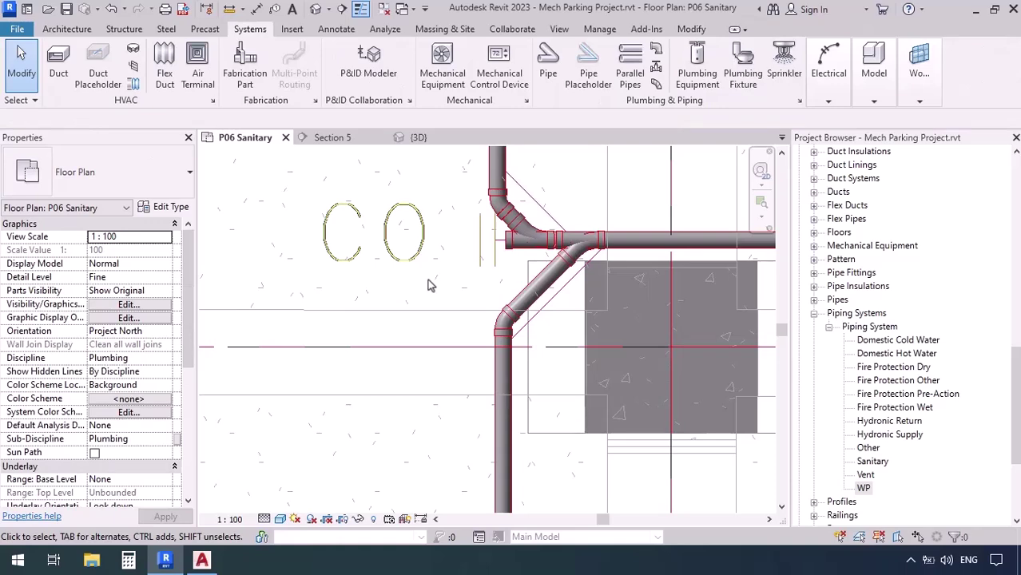
key(p)
key(i)
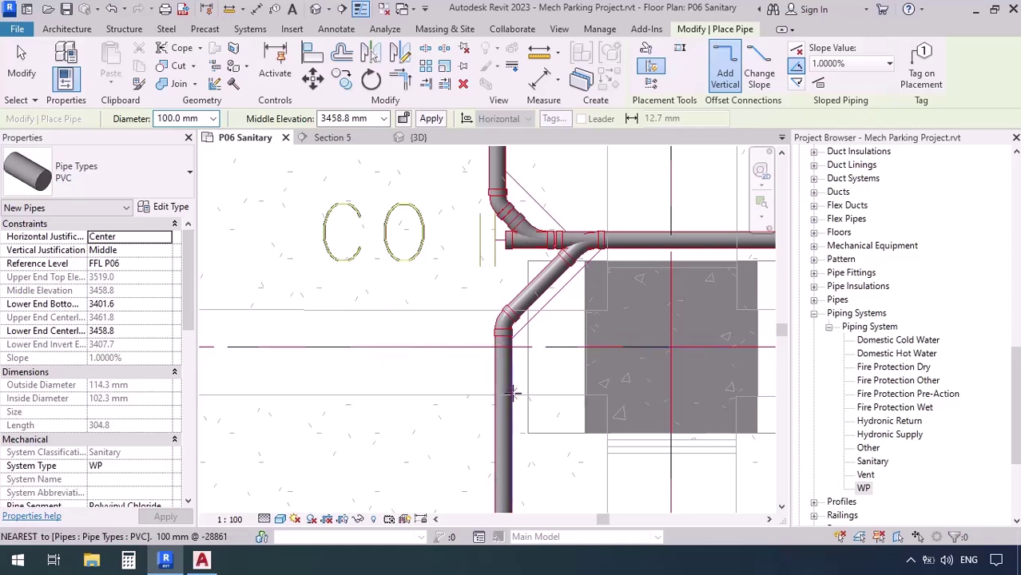
middle_drag(491, 453, 487, 385)
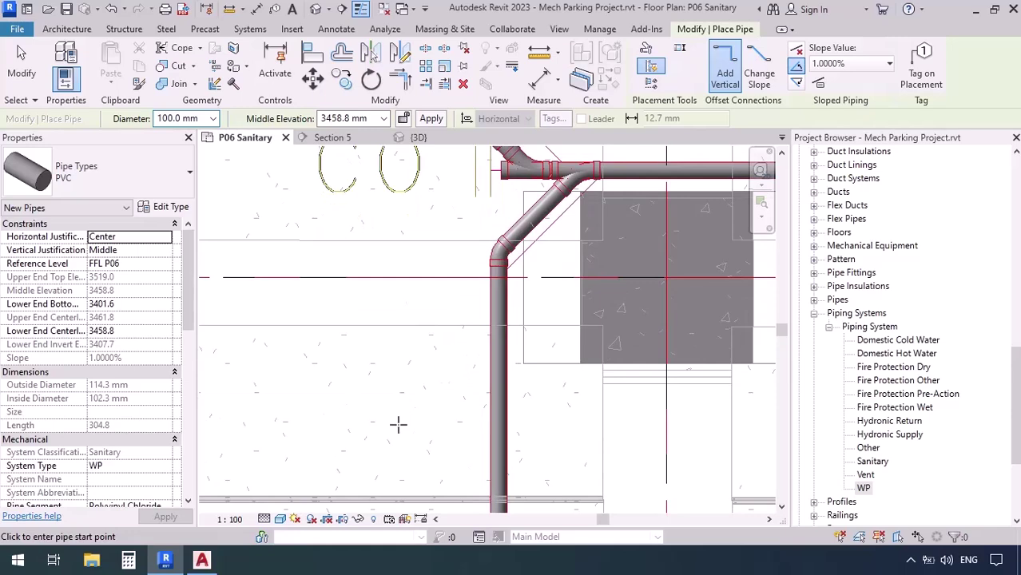
scroll(398, 425, down, 5)
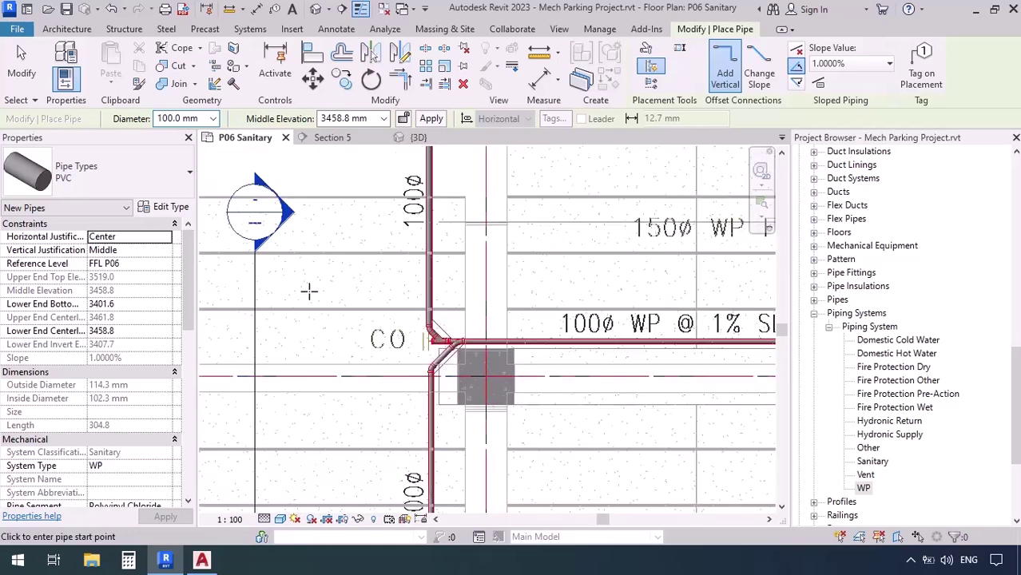
middle_drag(381, 444, 464, 240)
middle_drag(392, 392, 381, 275)
scroll(461, 446, up, 2)
key(Escape)
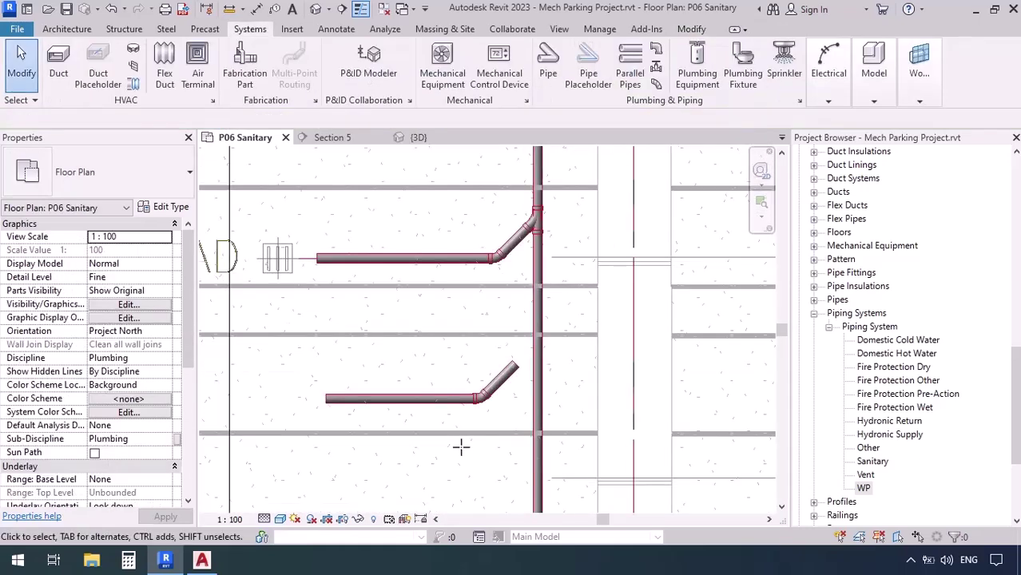
scroll(639, 322, down, 5)
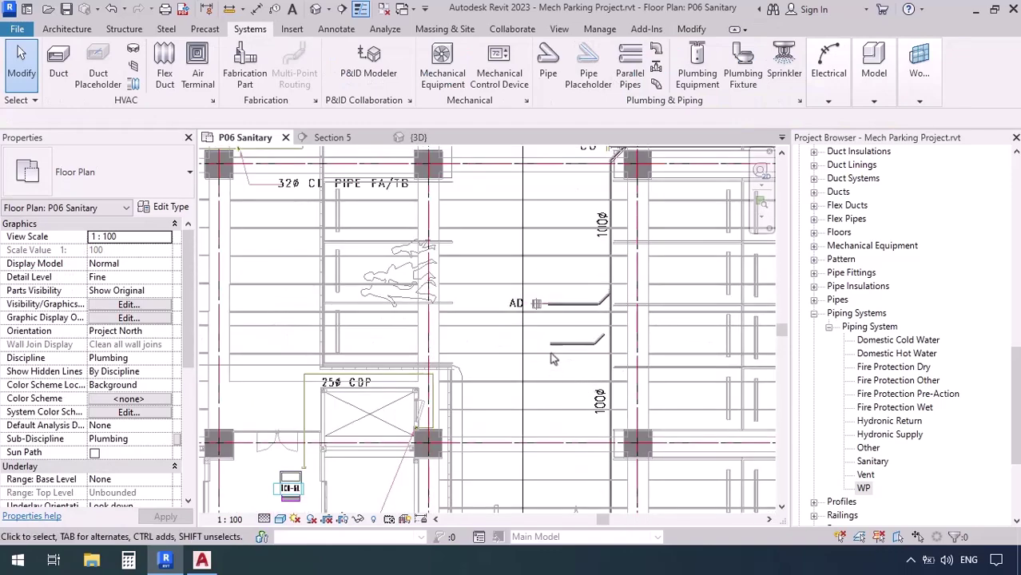
Step: Lengthen the horizontal pipe of the unconnected branch below the AD branch westward to 13800 mm
click(554, 344)
drag(550, 344, 279, 345)
scroll(369, 385, down, 3)
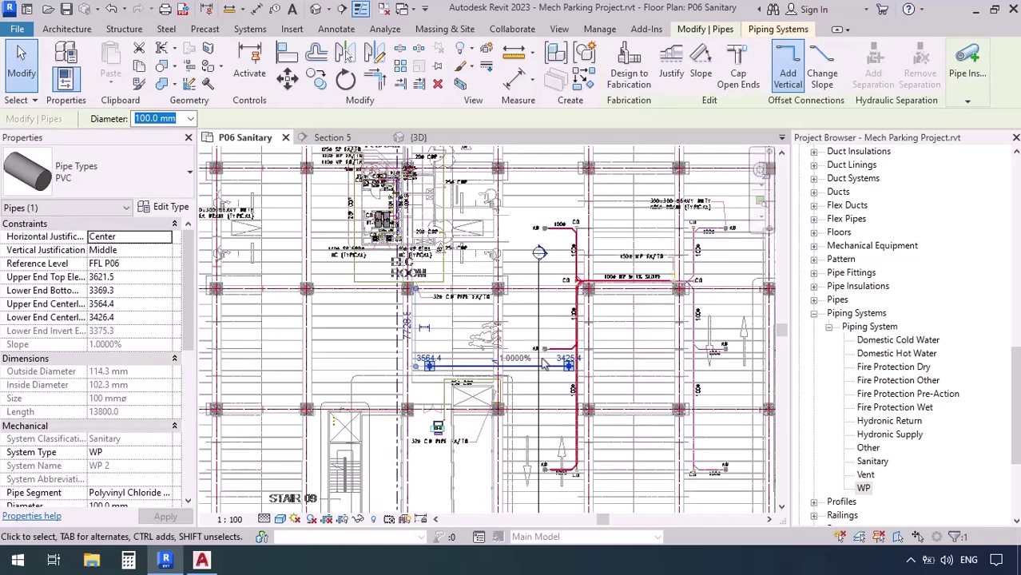
scroll(567, 366, up, 5)
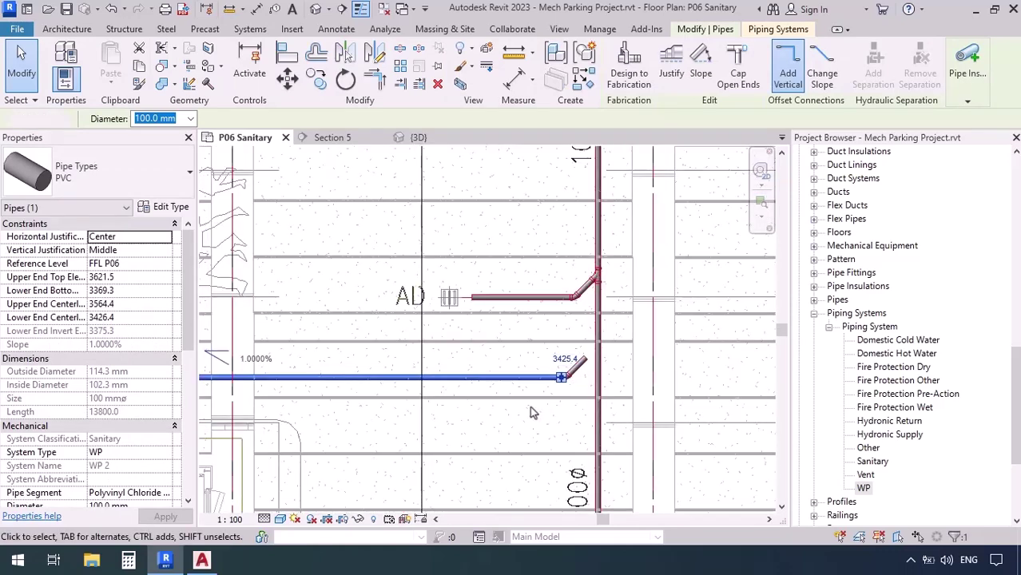
key(Escape)
scroll(530, 406, down, 3)
middle_drag(529, 406, 555, 495)
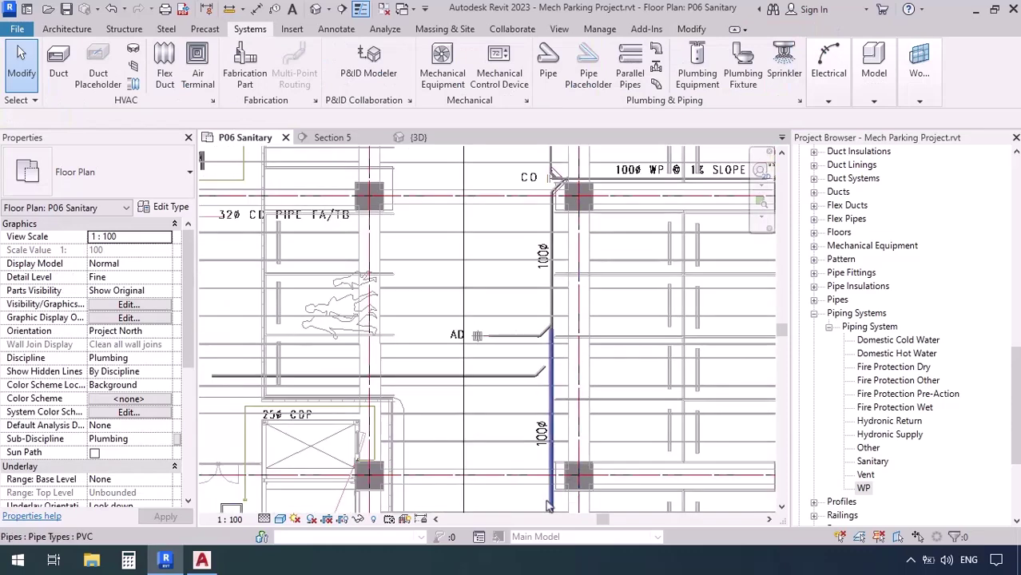
Step: Shorten the unconnected branch's diagonal pipe, pulling its open end back toward the 45° bend
scroll(540, 376, up, 4)
scroll(651, 350, down, 2)
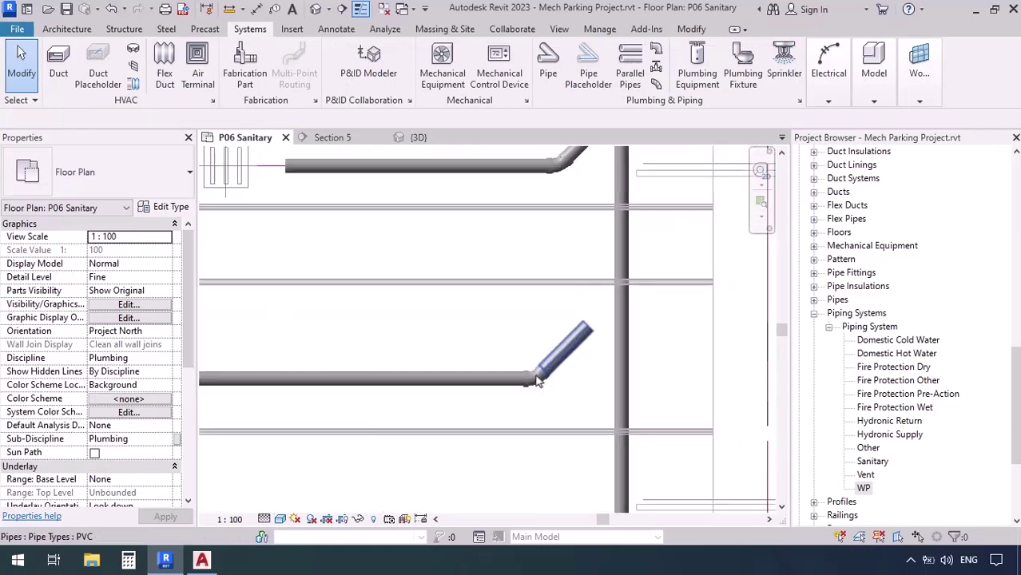
scroll(575, 390, up, 3)
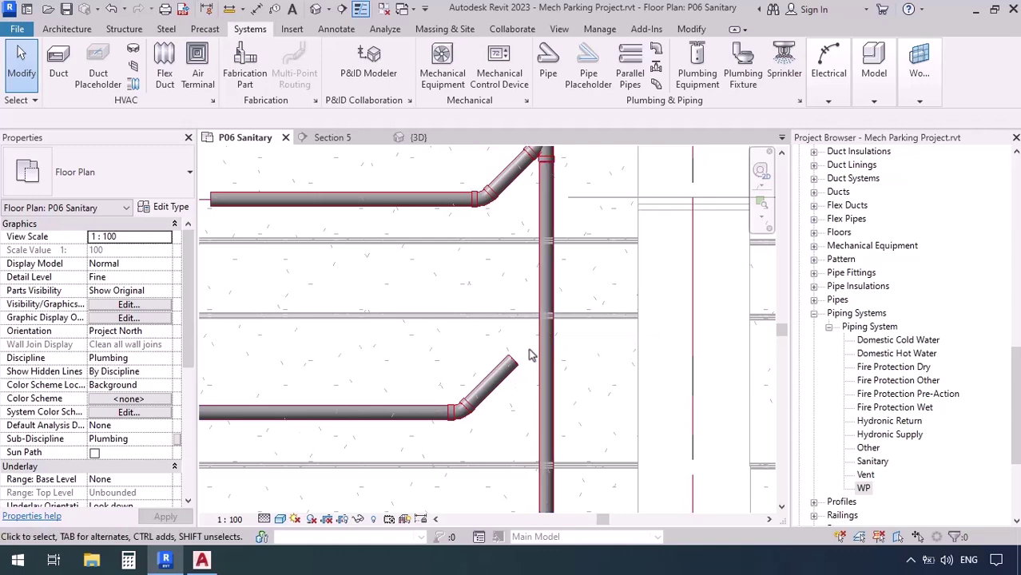
scroll(584, 358, up, 2)
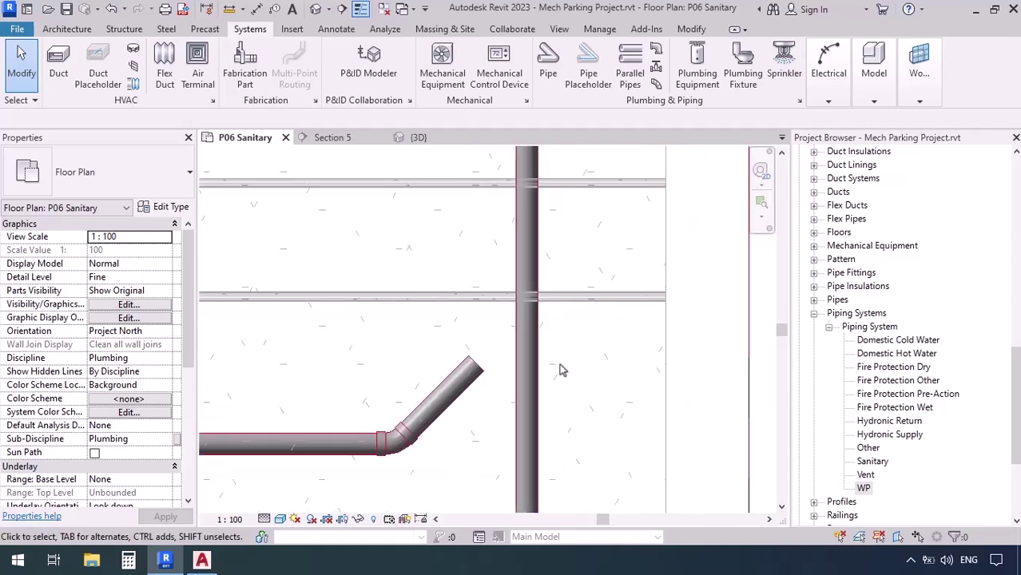
click(451, 388)
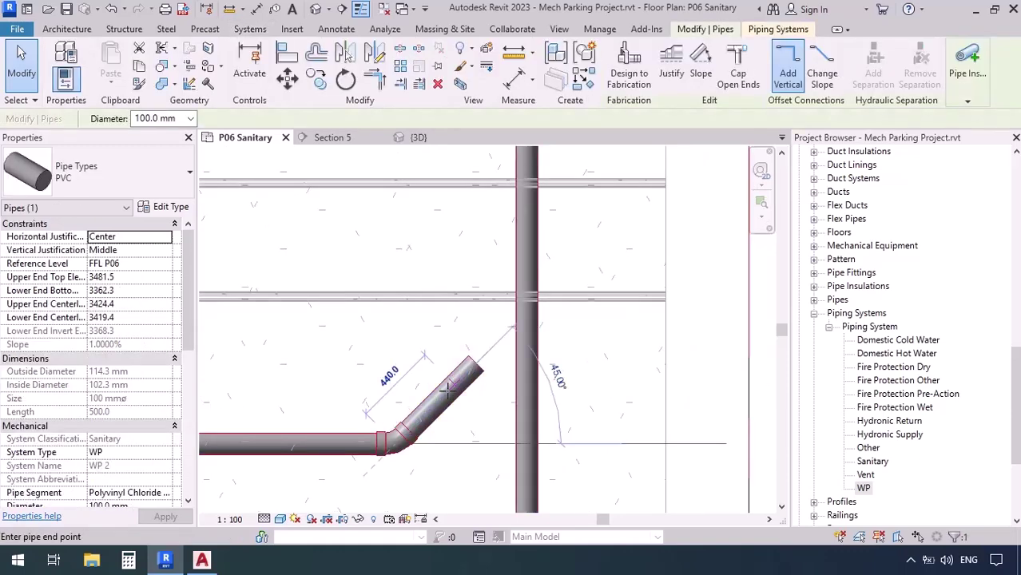
key(Escape)
key(Escape)
Step: Draw a short 100 mm pipe at 1% slope from the main diagonally toward the branch's open end, stopping short of it
key(p)
key(i)
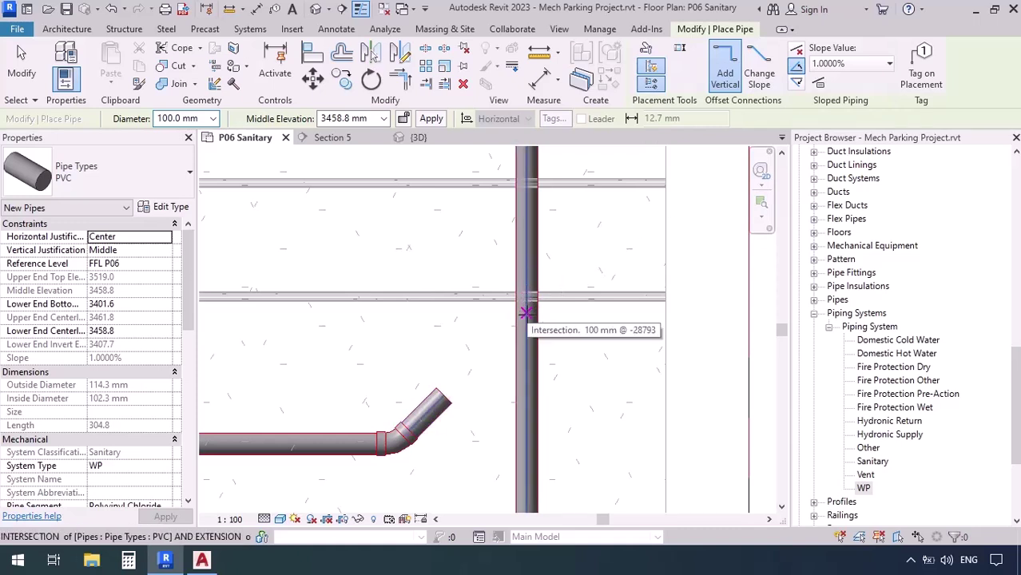
click(526, 314)
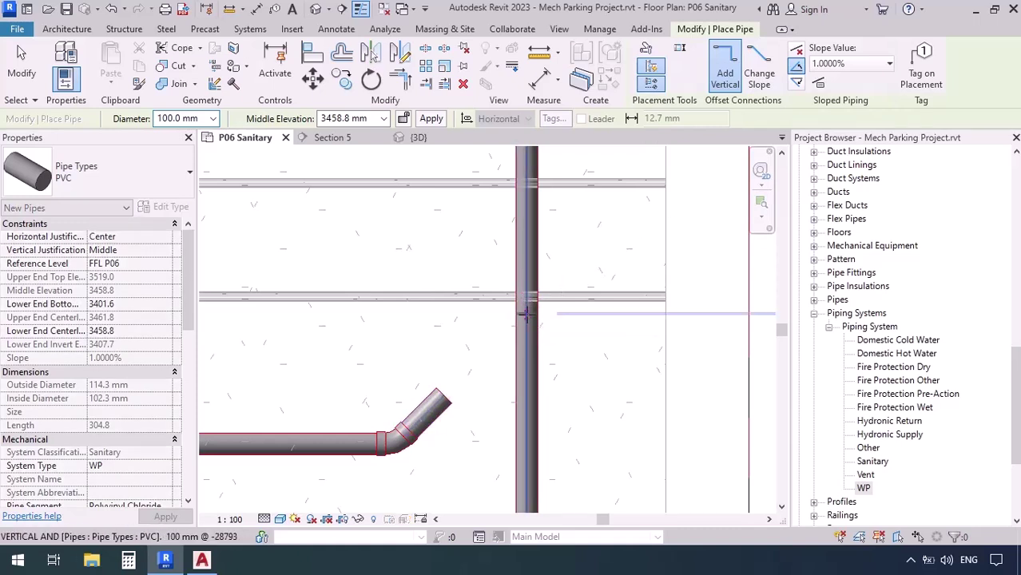
click(463, 376)
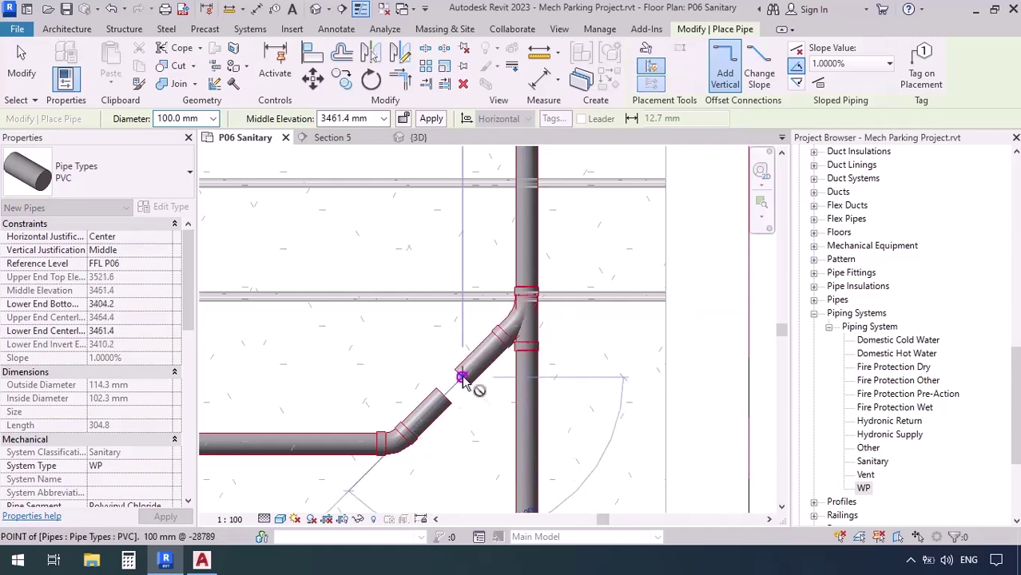
key(Escape)
key(Escape)
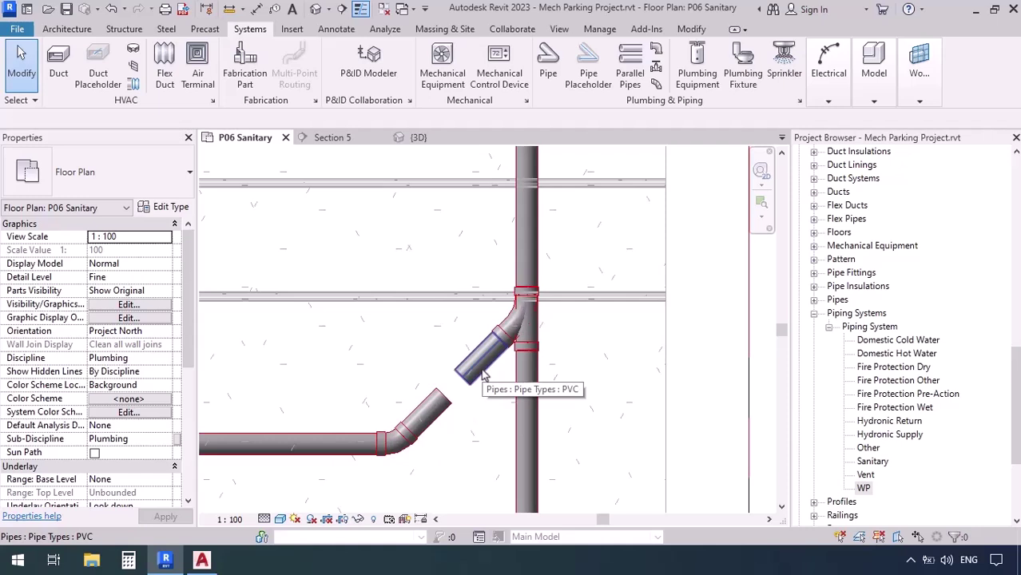
Step: Draw a building section parallel to the two diagonal pipe pieces, running from below the bend to beyond the main
scroll(452, 392, up, 3)
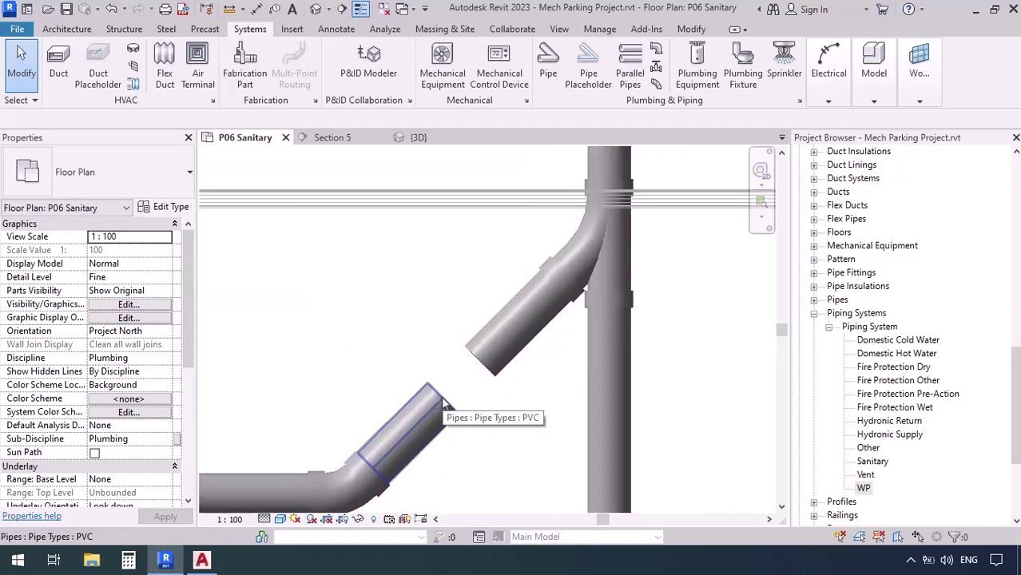
scroll(443, 333, down, 2)
scroll(444, 333, down, 2)
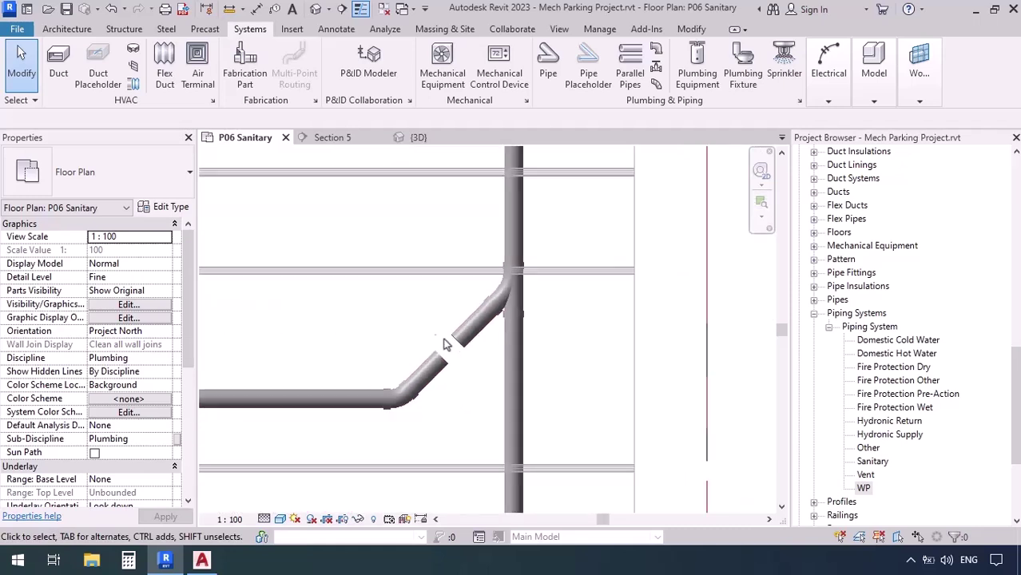
click(340, 10)
click(392, 425)
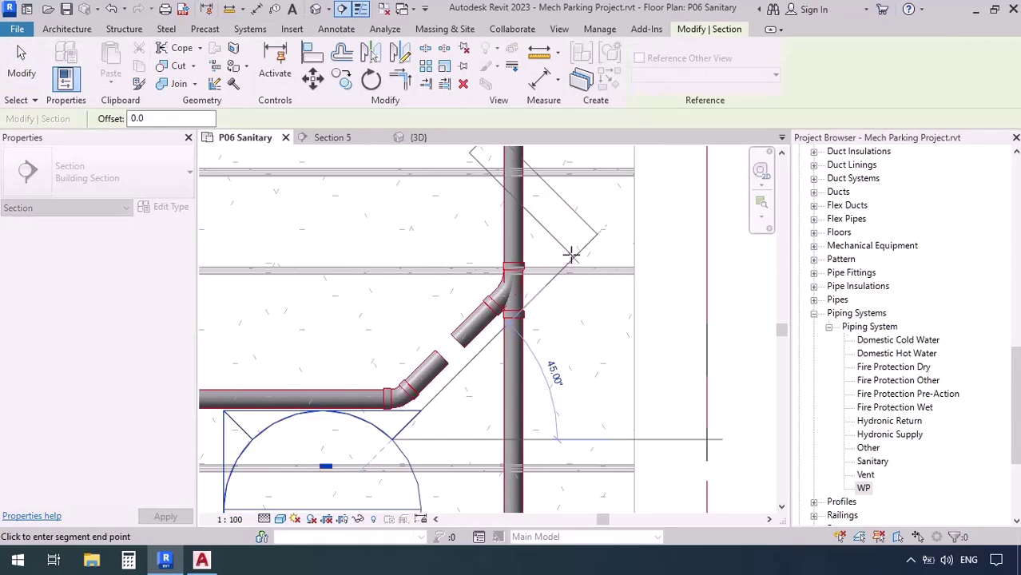
click(396, 383)
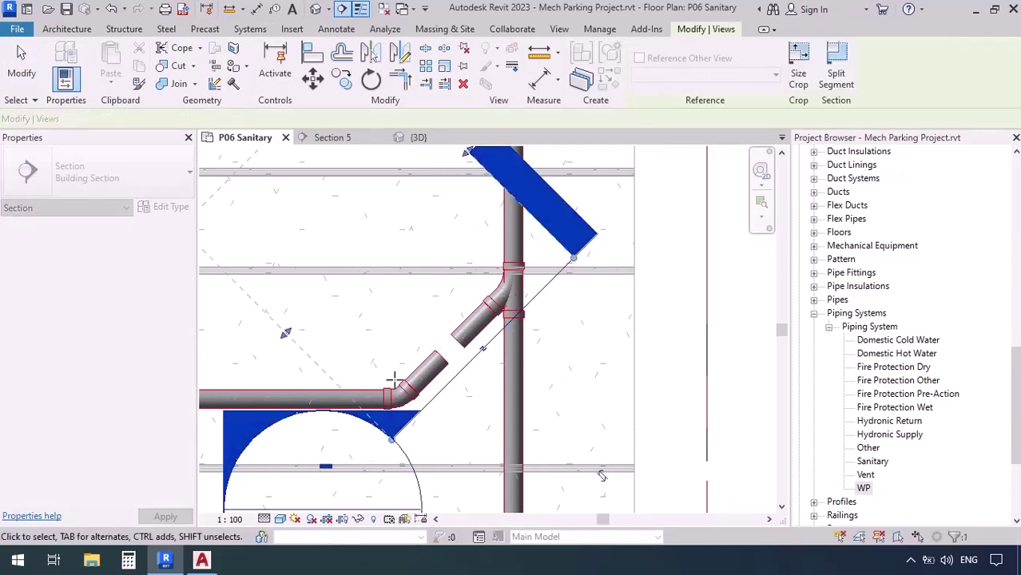
Step: Reduce the new section's far clip offset to about 132 mm around the diagonal pipes and open its view
drag(304, 206, 422, 343)
scroll(444, 347, up, 5)
drag(430, 264, 449, 290)
right_click(449, 290)
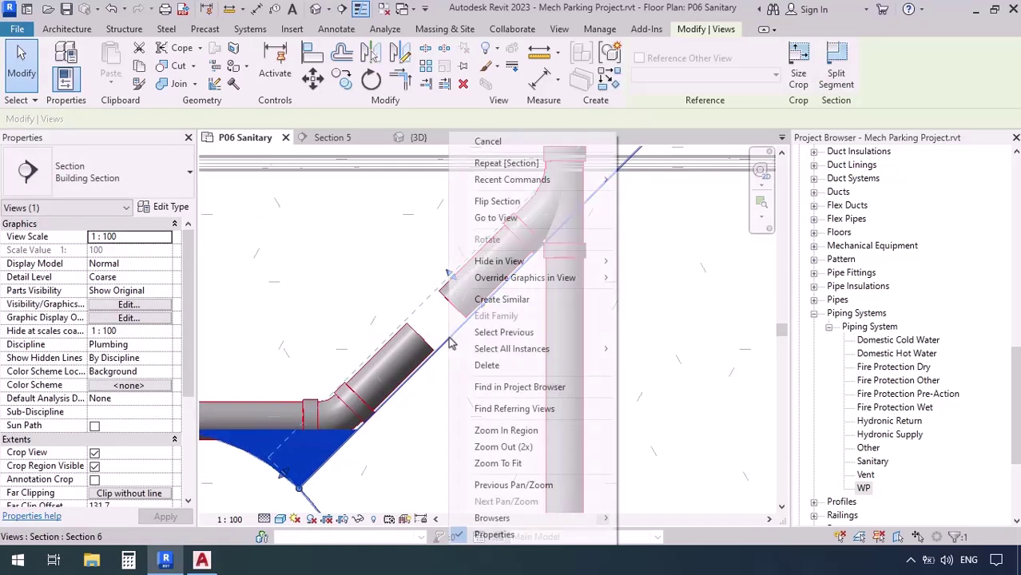
click(496, 219)
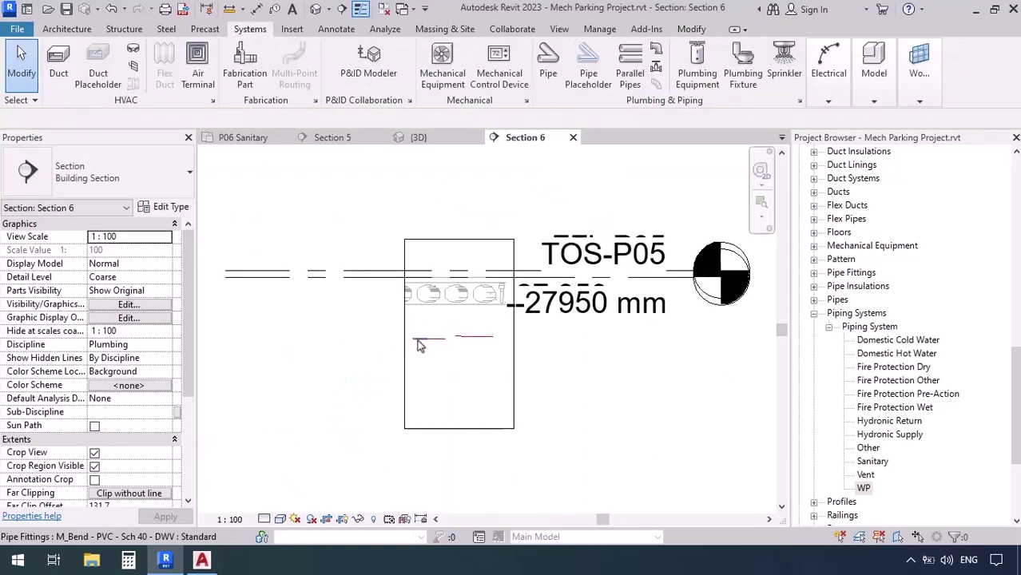
Step: Set the section view to Fine detail level with a shaded visual style
click(280, 519)
click(284, 504)
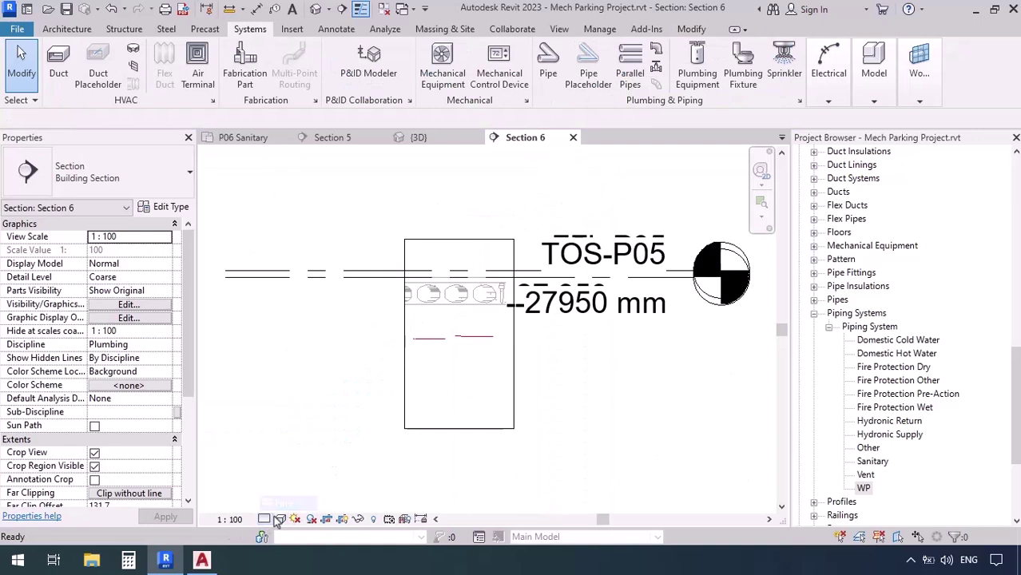
click(280, 520)
click(299, 472)
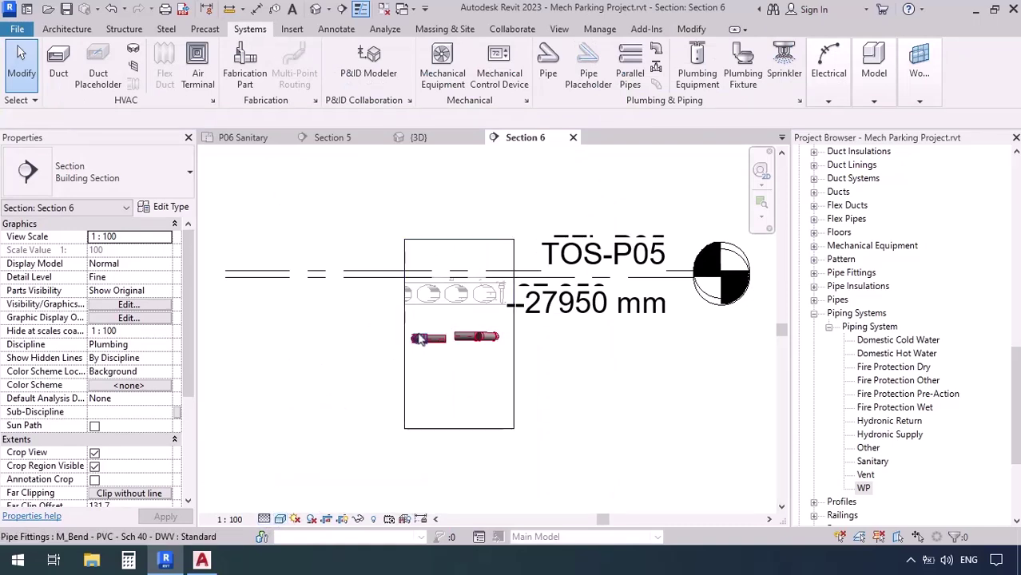
scroll(494, 369, up, 5)
scroll(493, 369, up, 2)
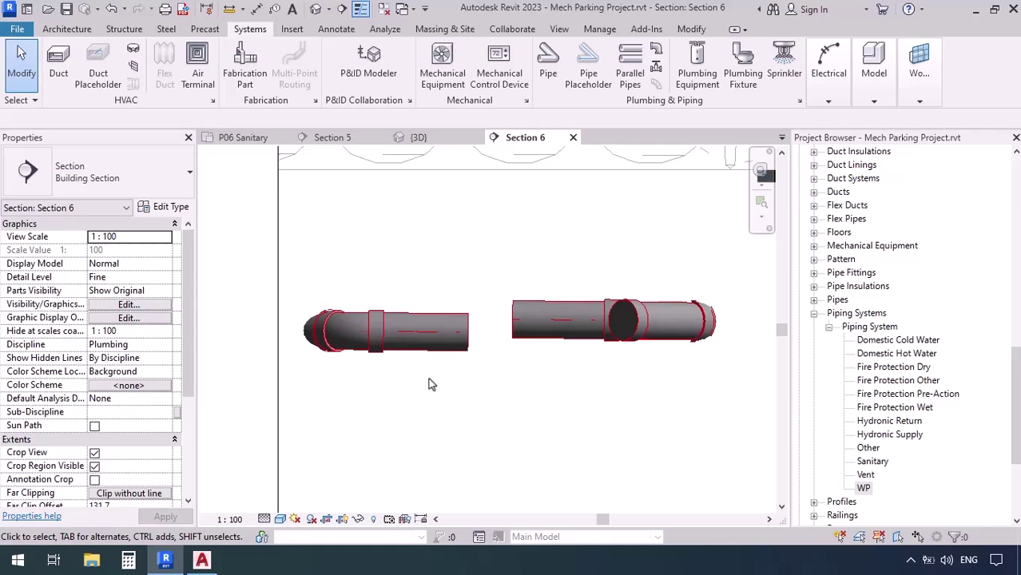
Step: Align the branch's diagonal pipe to the centreline of the pipe from the main in section, and return to the P06 Sanitary plan
key(a)
key(l)
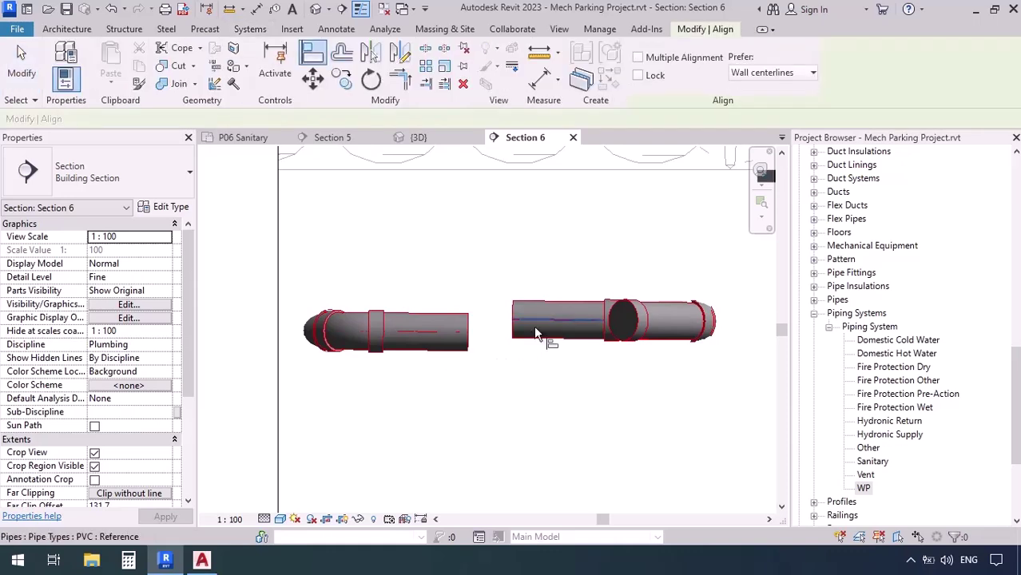
click(539, 322)
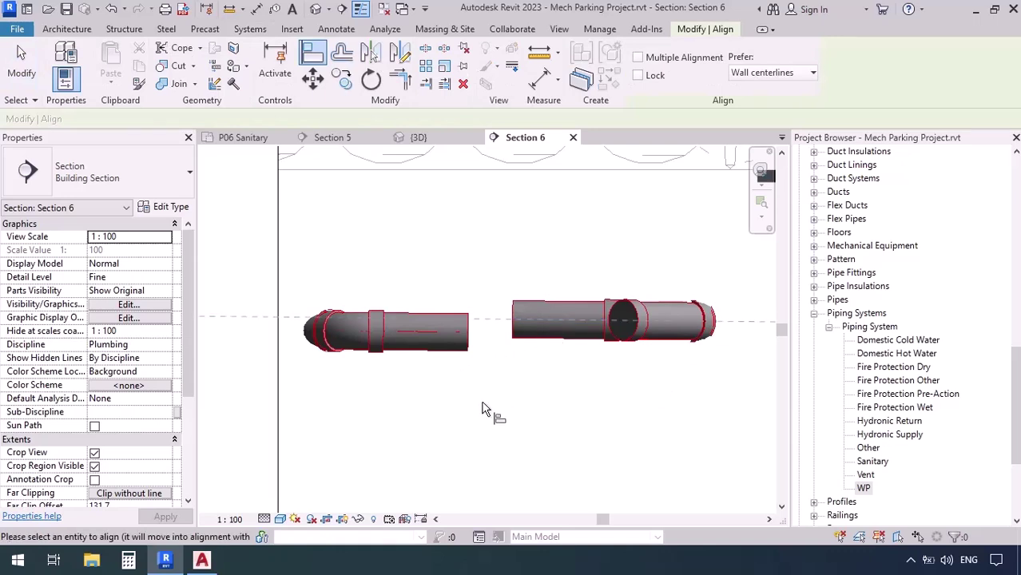
click(427, 338)
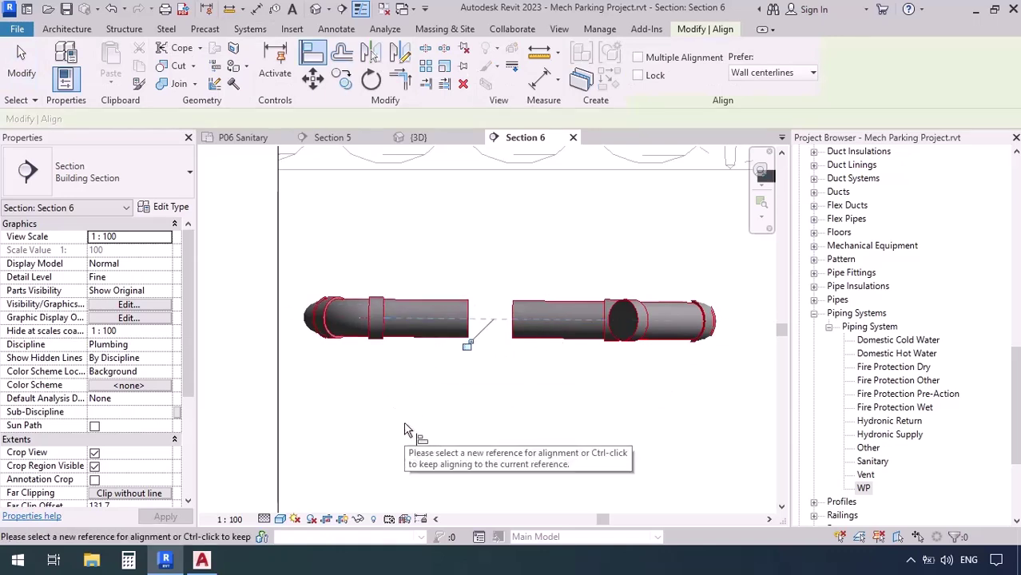
key(Escape)
key(Escape)
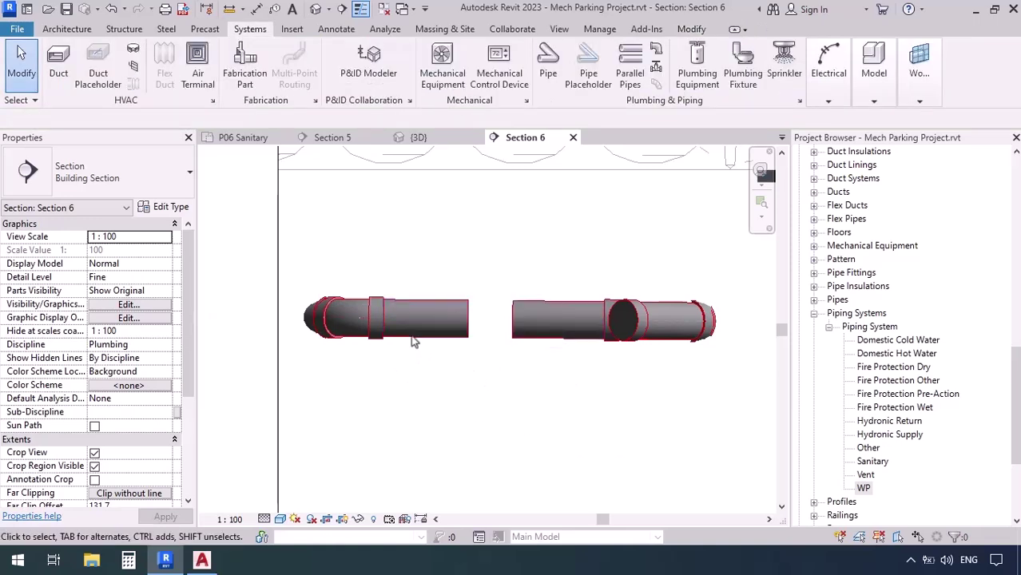
click(254, 141)
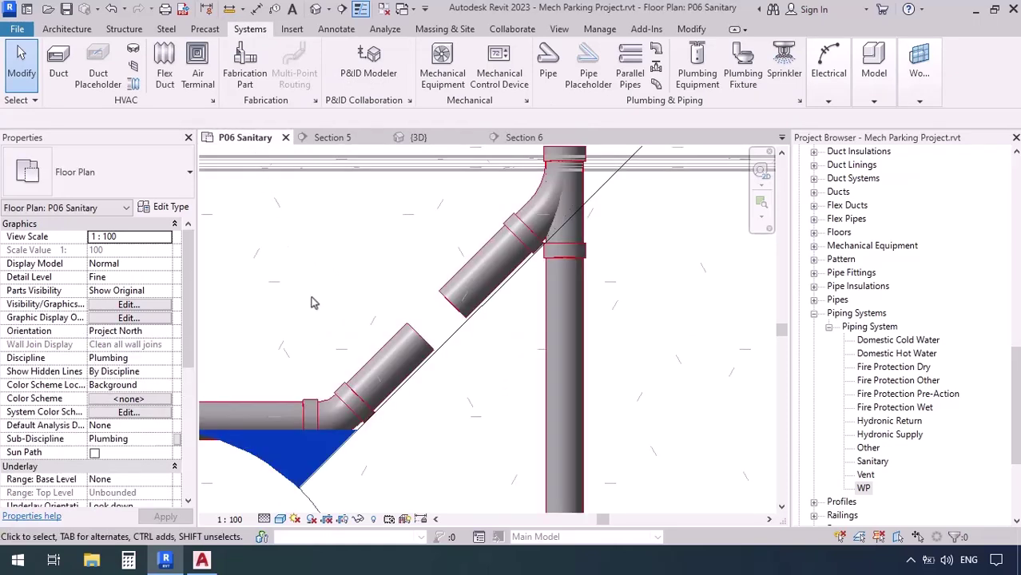
Step: Try to join the two diagonal pipe pieces with Trim/Extend to Corner
key(t)
key(r)
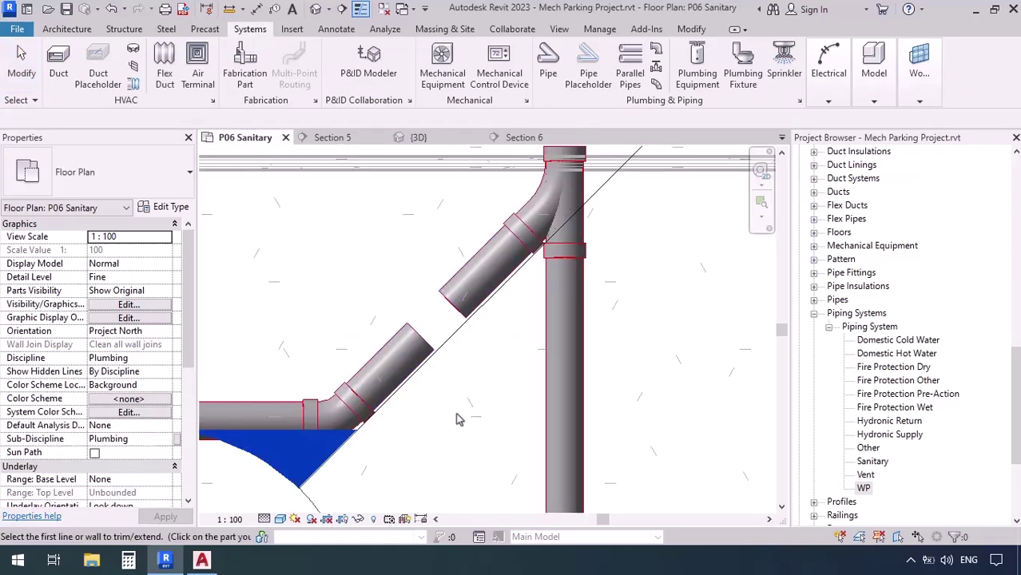
click(456, 318)
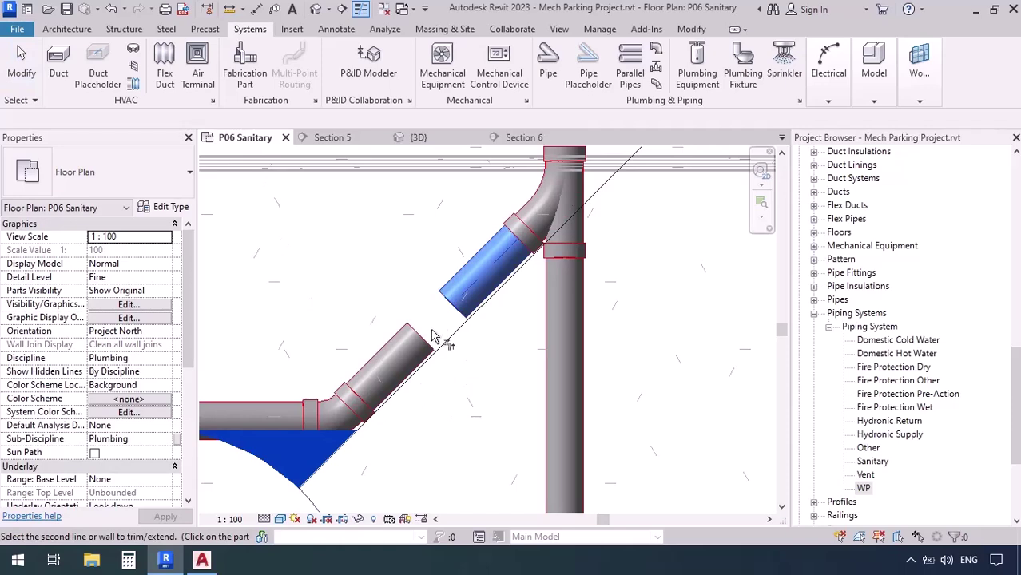
click(402, 370)
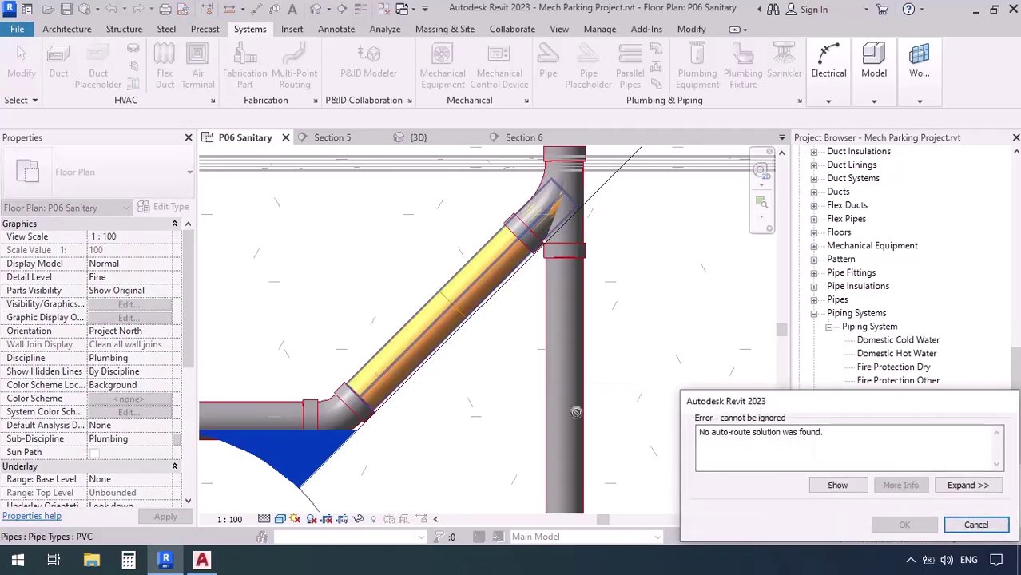
scroll(451, 311, up, 2)
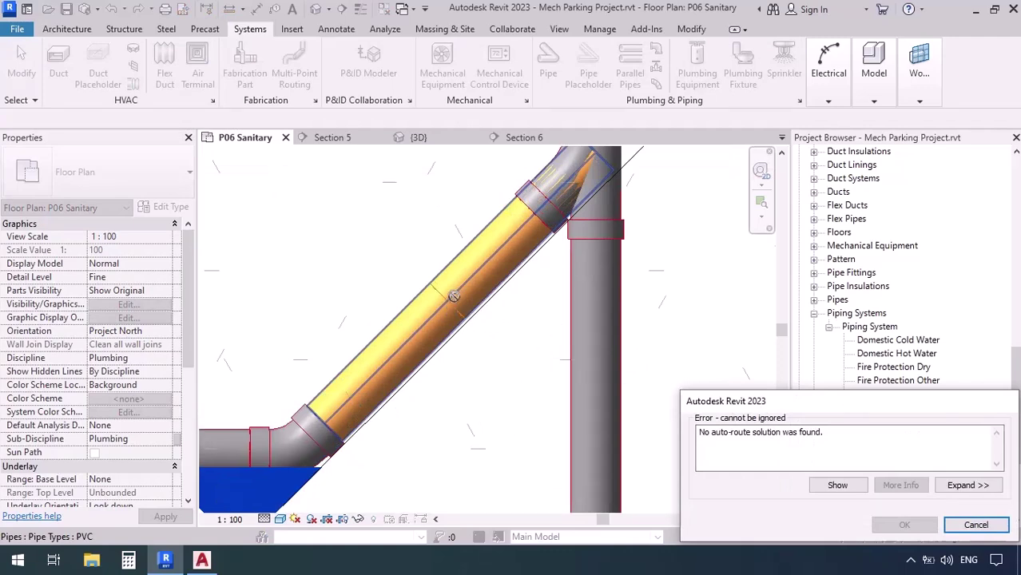
click(976, 525)
Step: Align the lower diagonal pipe to the upper one's centreline in plan and join both with Trim/Extend to Corner
scroll(482, 316, up, 2)
key(a)
key(l)
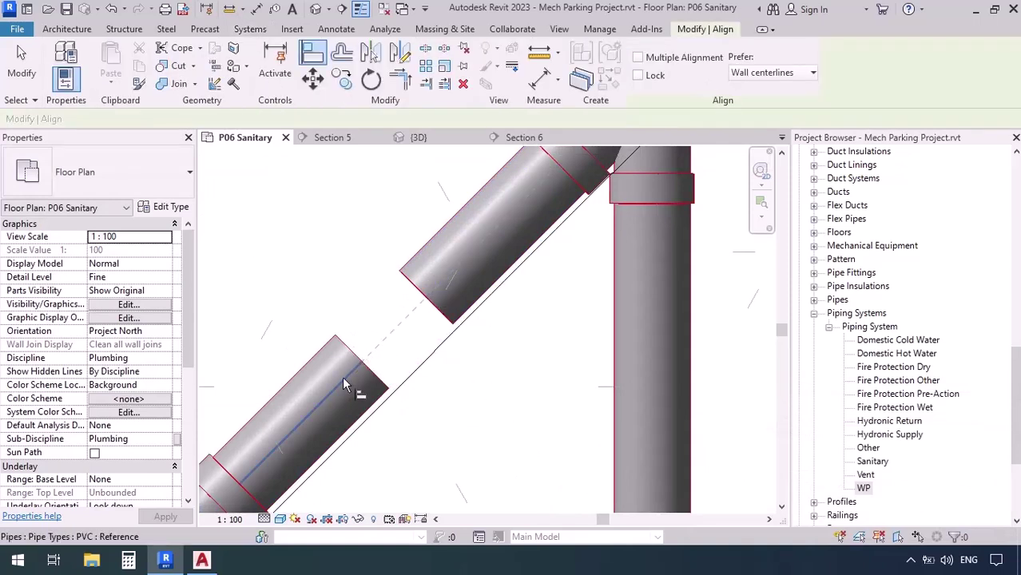
click(343, 380)
key(Escape)
key(Escape)
click(444, 317)
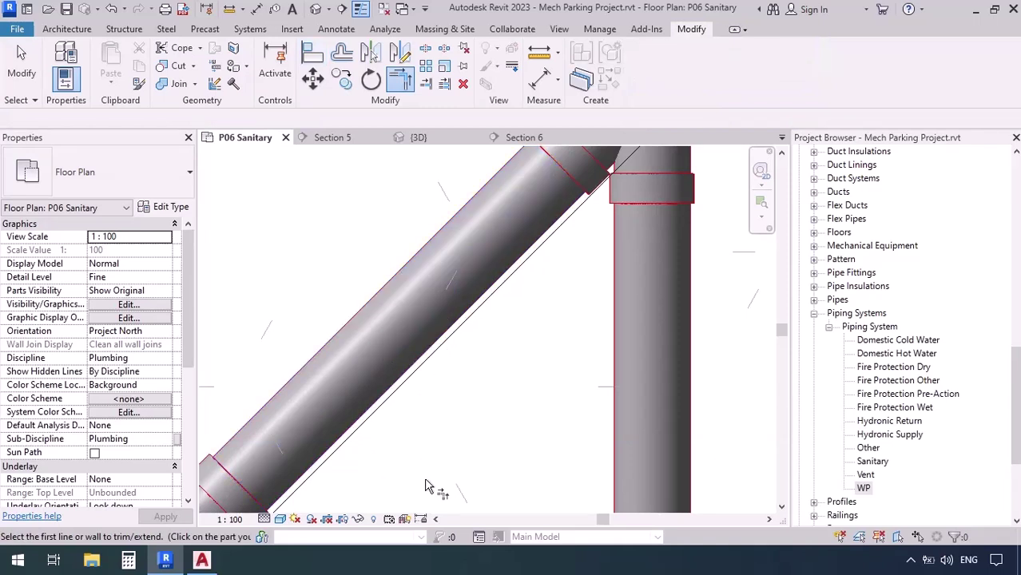
scroll(432, 447, down, 3)
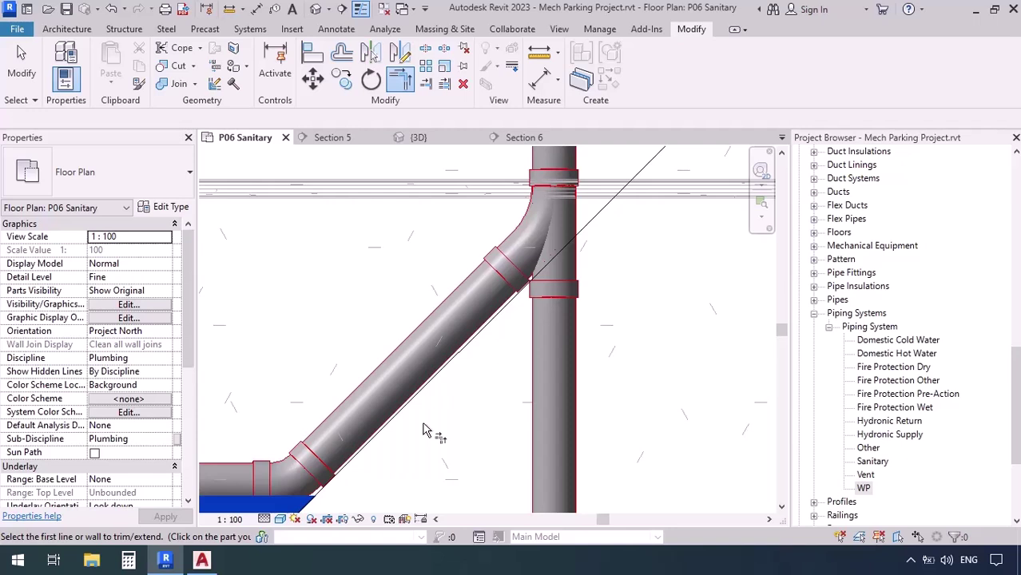
Step: Check the joined diagonal run in Section 6, then examine the long branch and the remaining AD layout in the P06 Sanitary plan
click(521, 138)
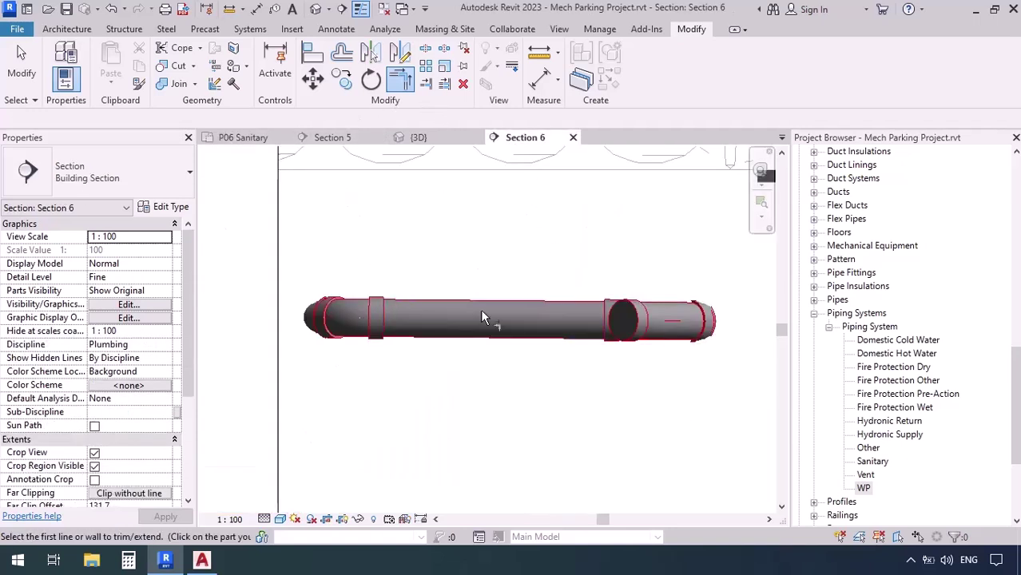
click(235, 137)
scroll(486, 383, down, 5)
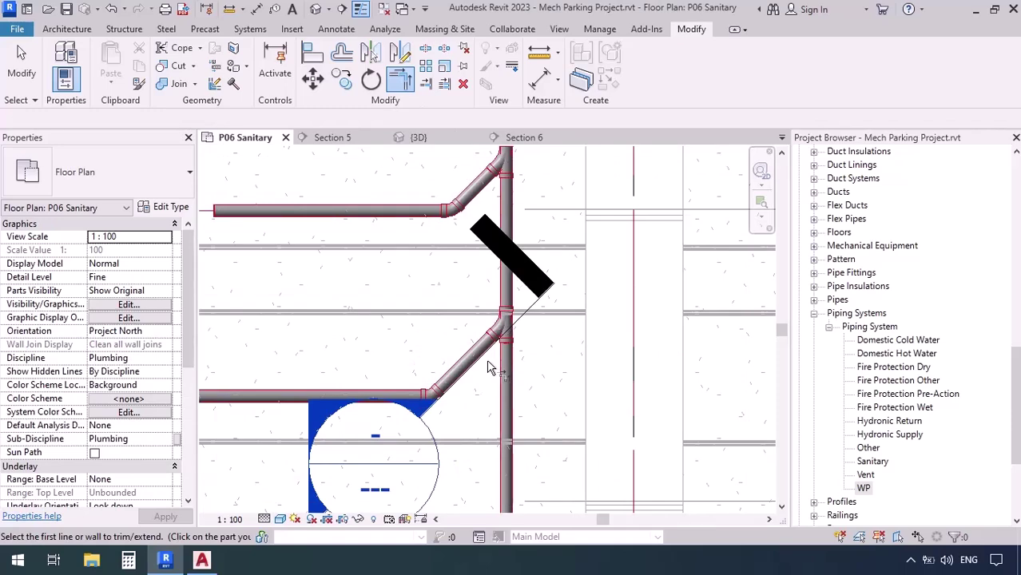
scroll(491, 368, down, 4)
scroll(434, 365, up, 3)
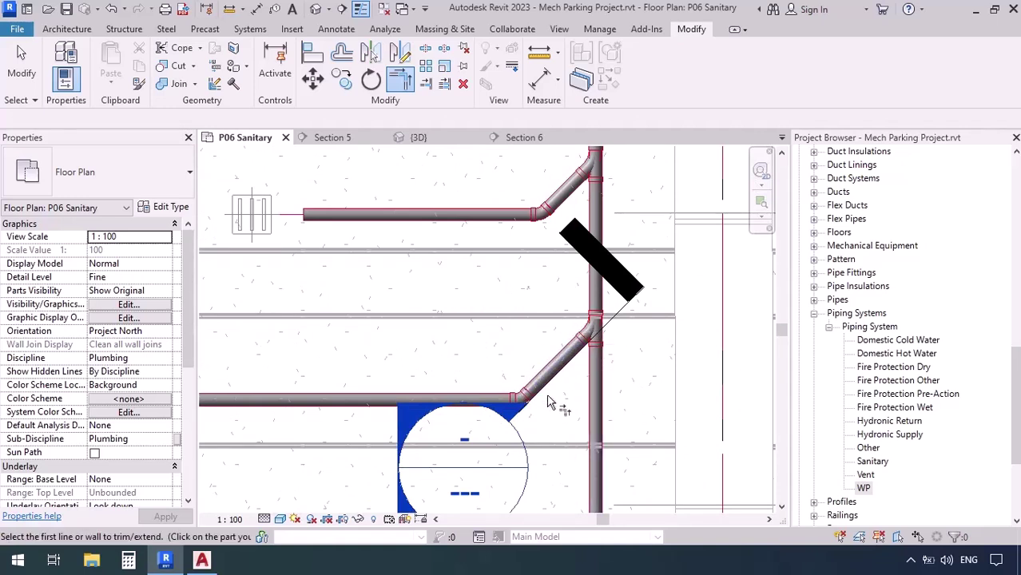
scroll(501, 387, down, 3)
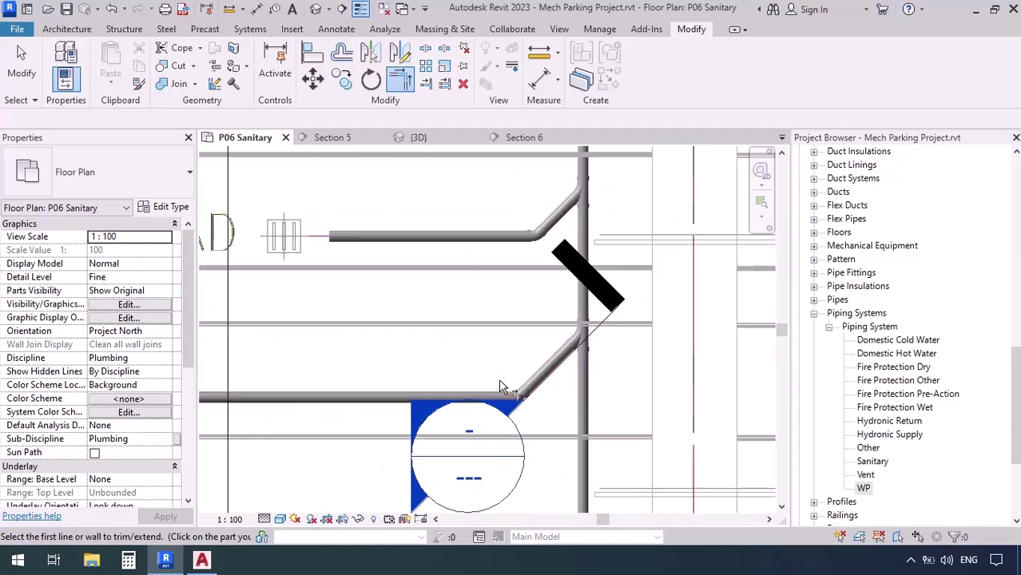
scroll(499, 384, down, 5)
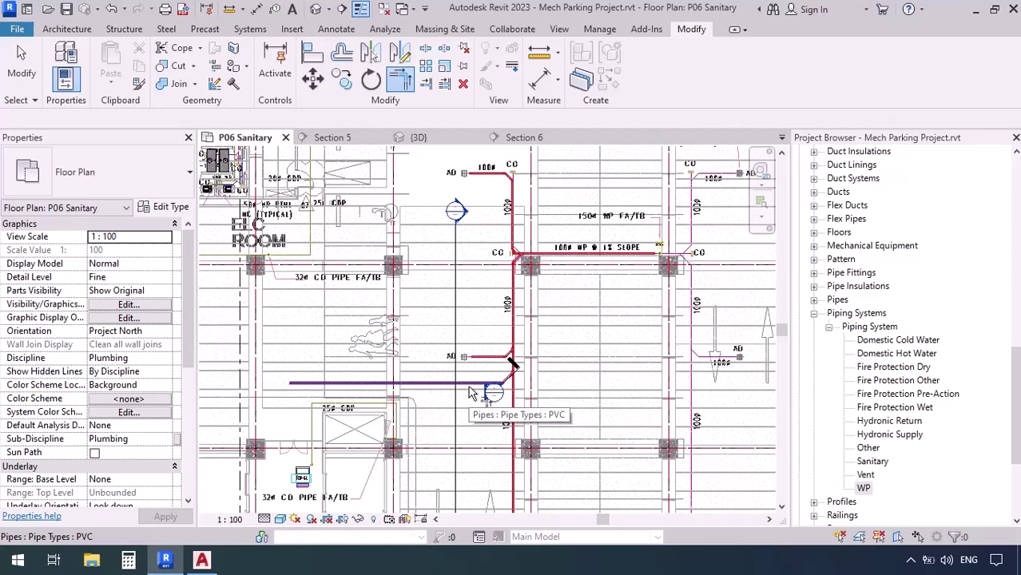
scroll(559, 360, up, 6)
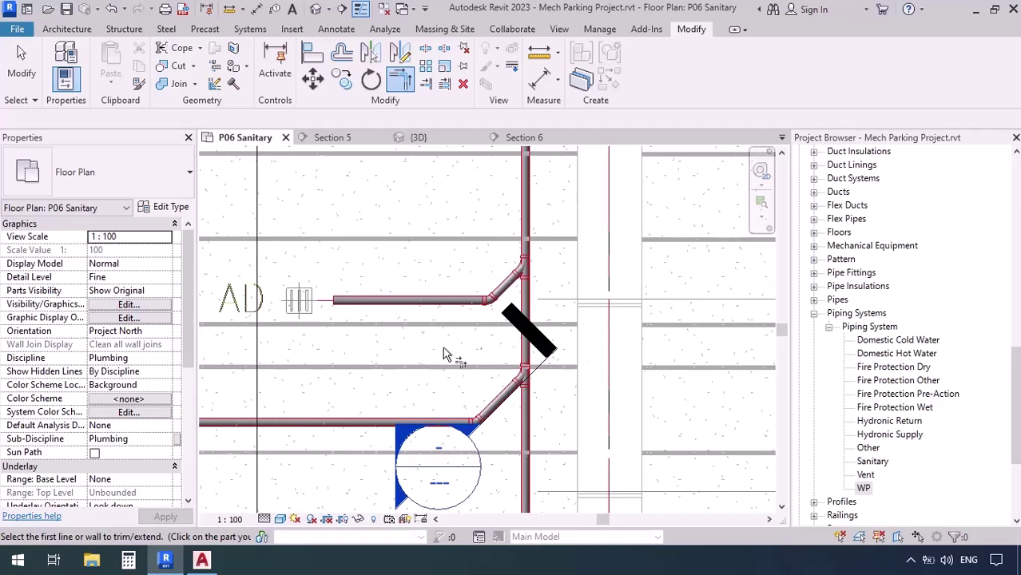
scroll(504, 355, down, 5)
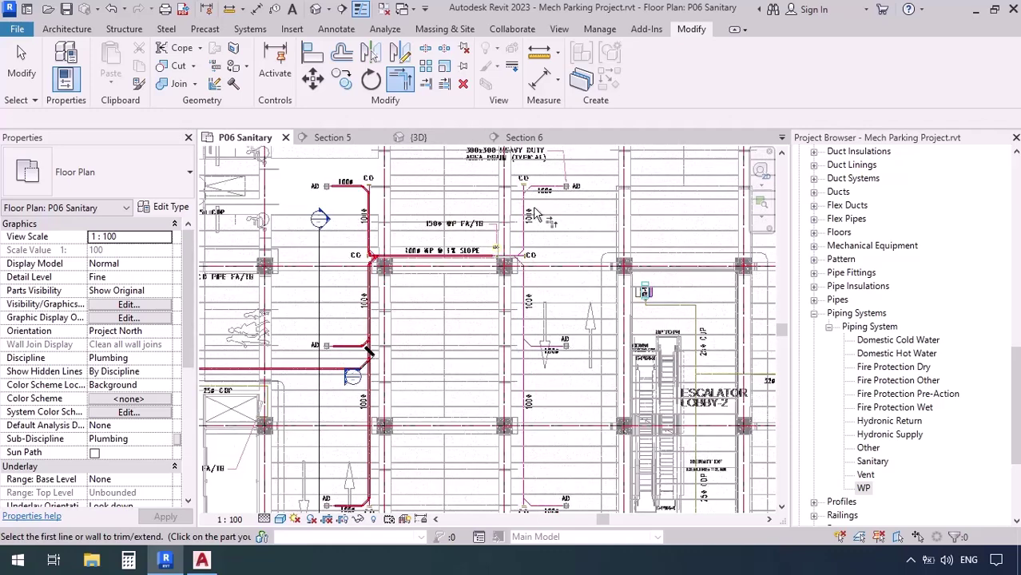